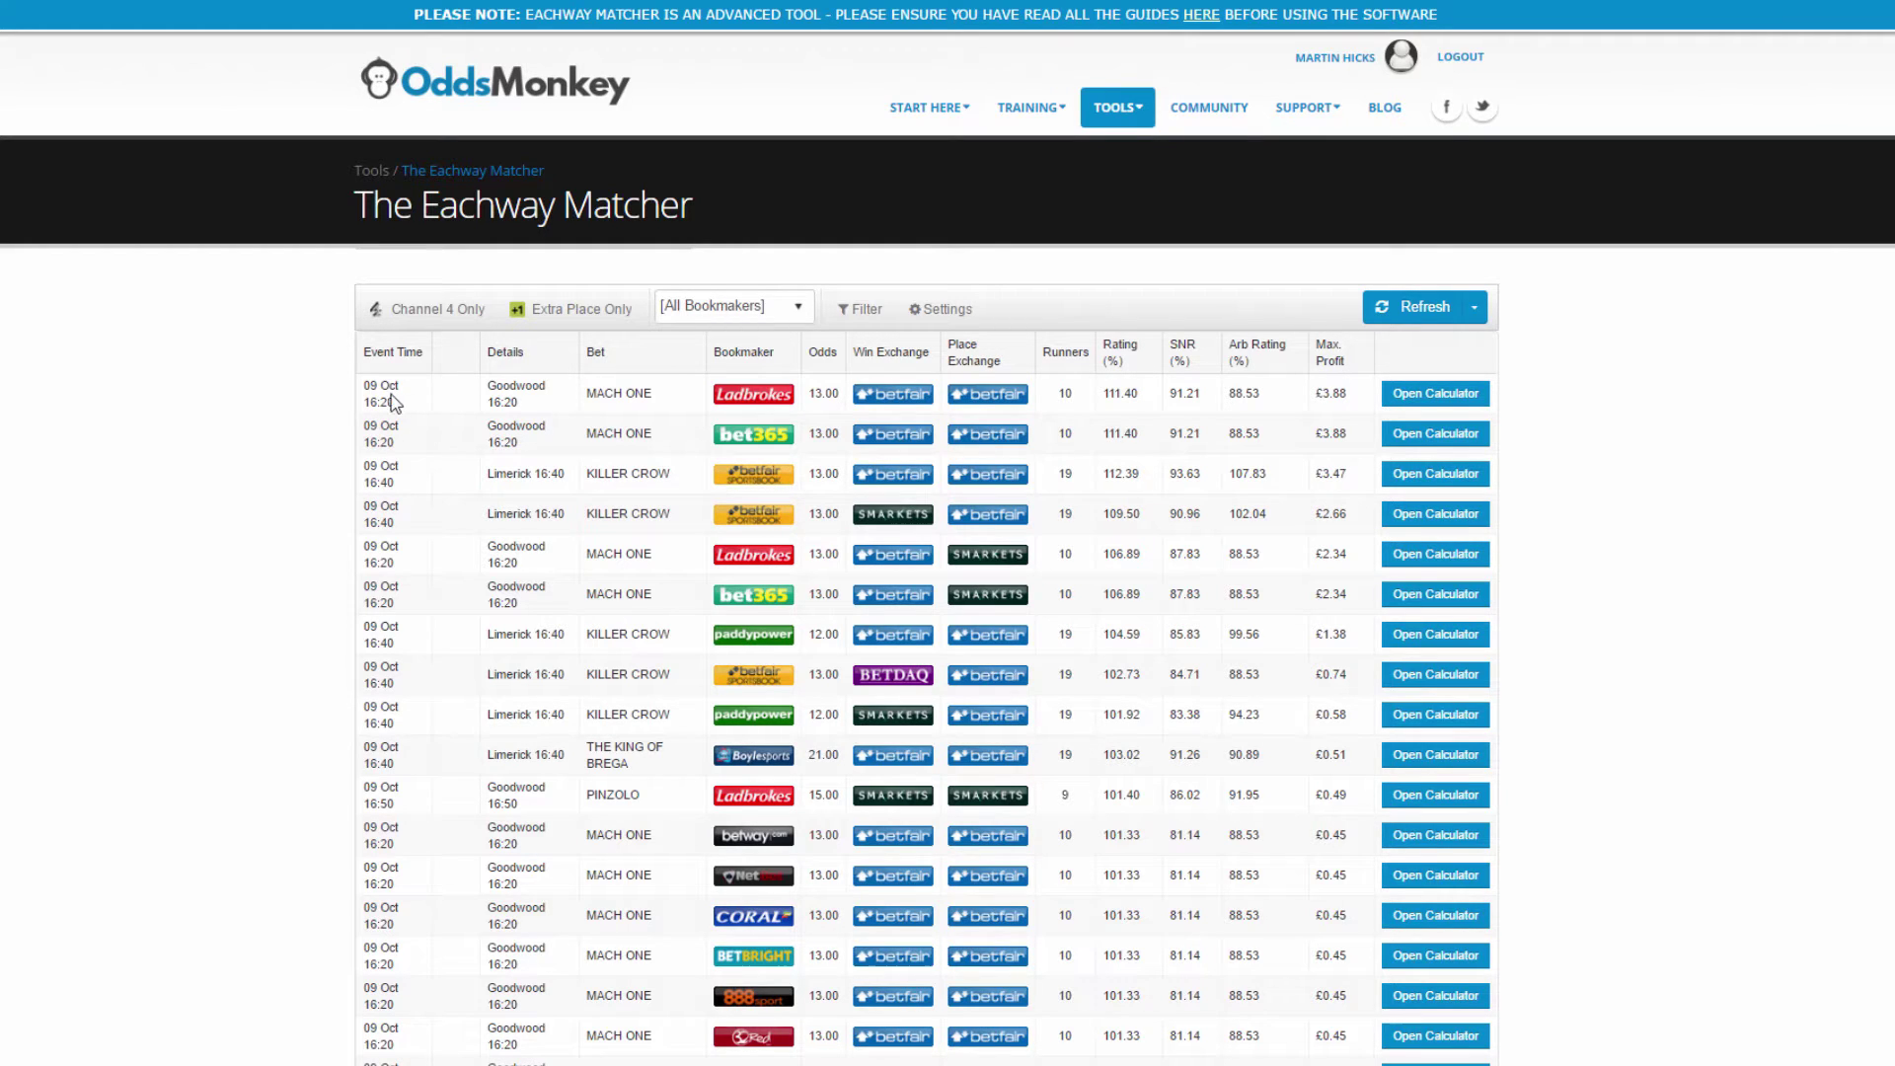
# - Refresh the each-way match list, sort it by Max. Profit and highlight the top match's Arb Rating
pyautogui.click(1427, 319)
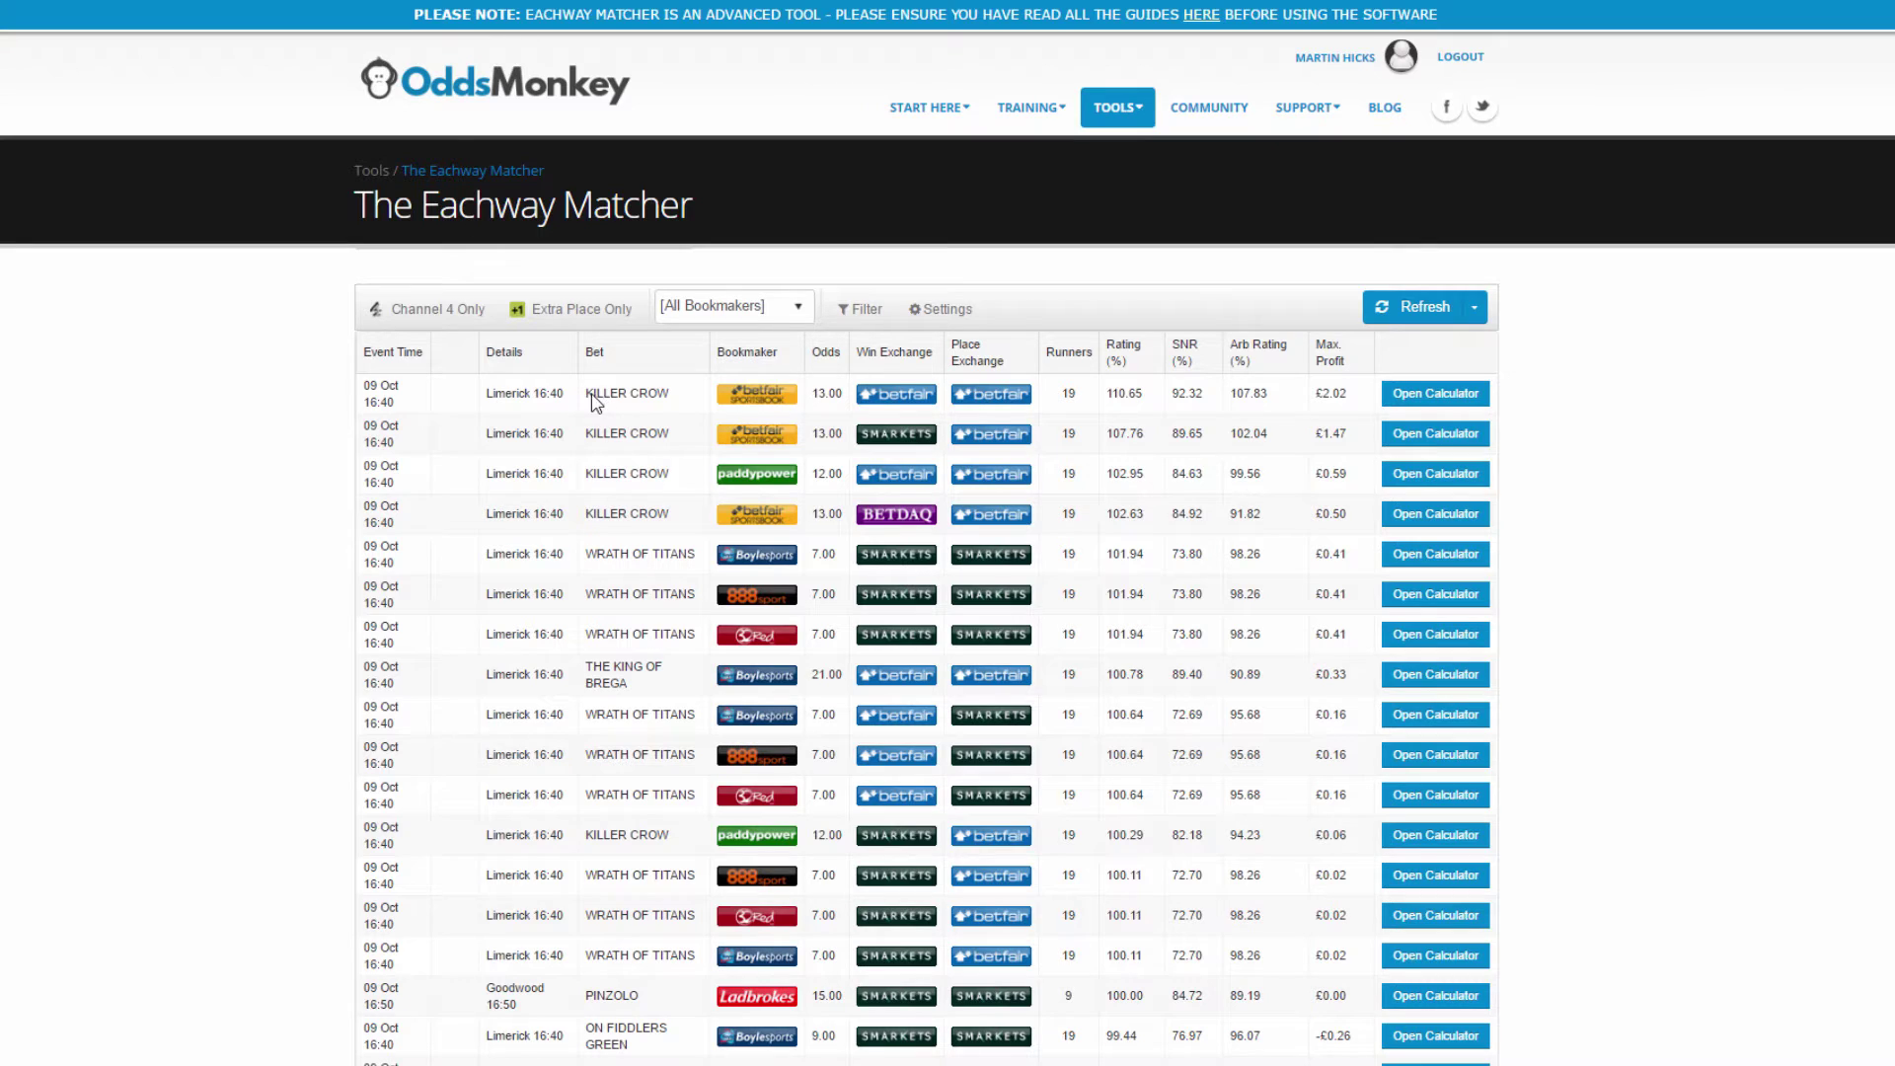
pyautogui.moveTo(593, 394); pyautogui.dragTo(780, 359)
pyautogui.click(728, 356)
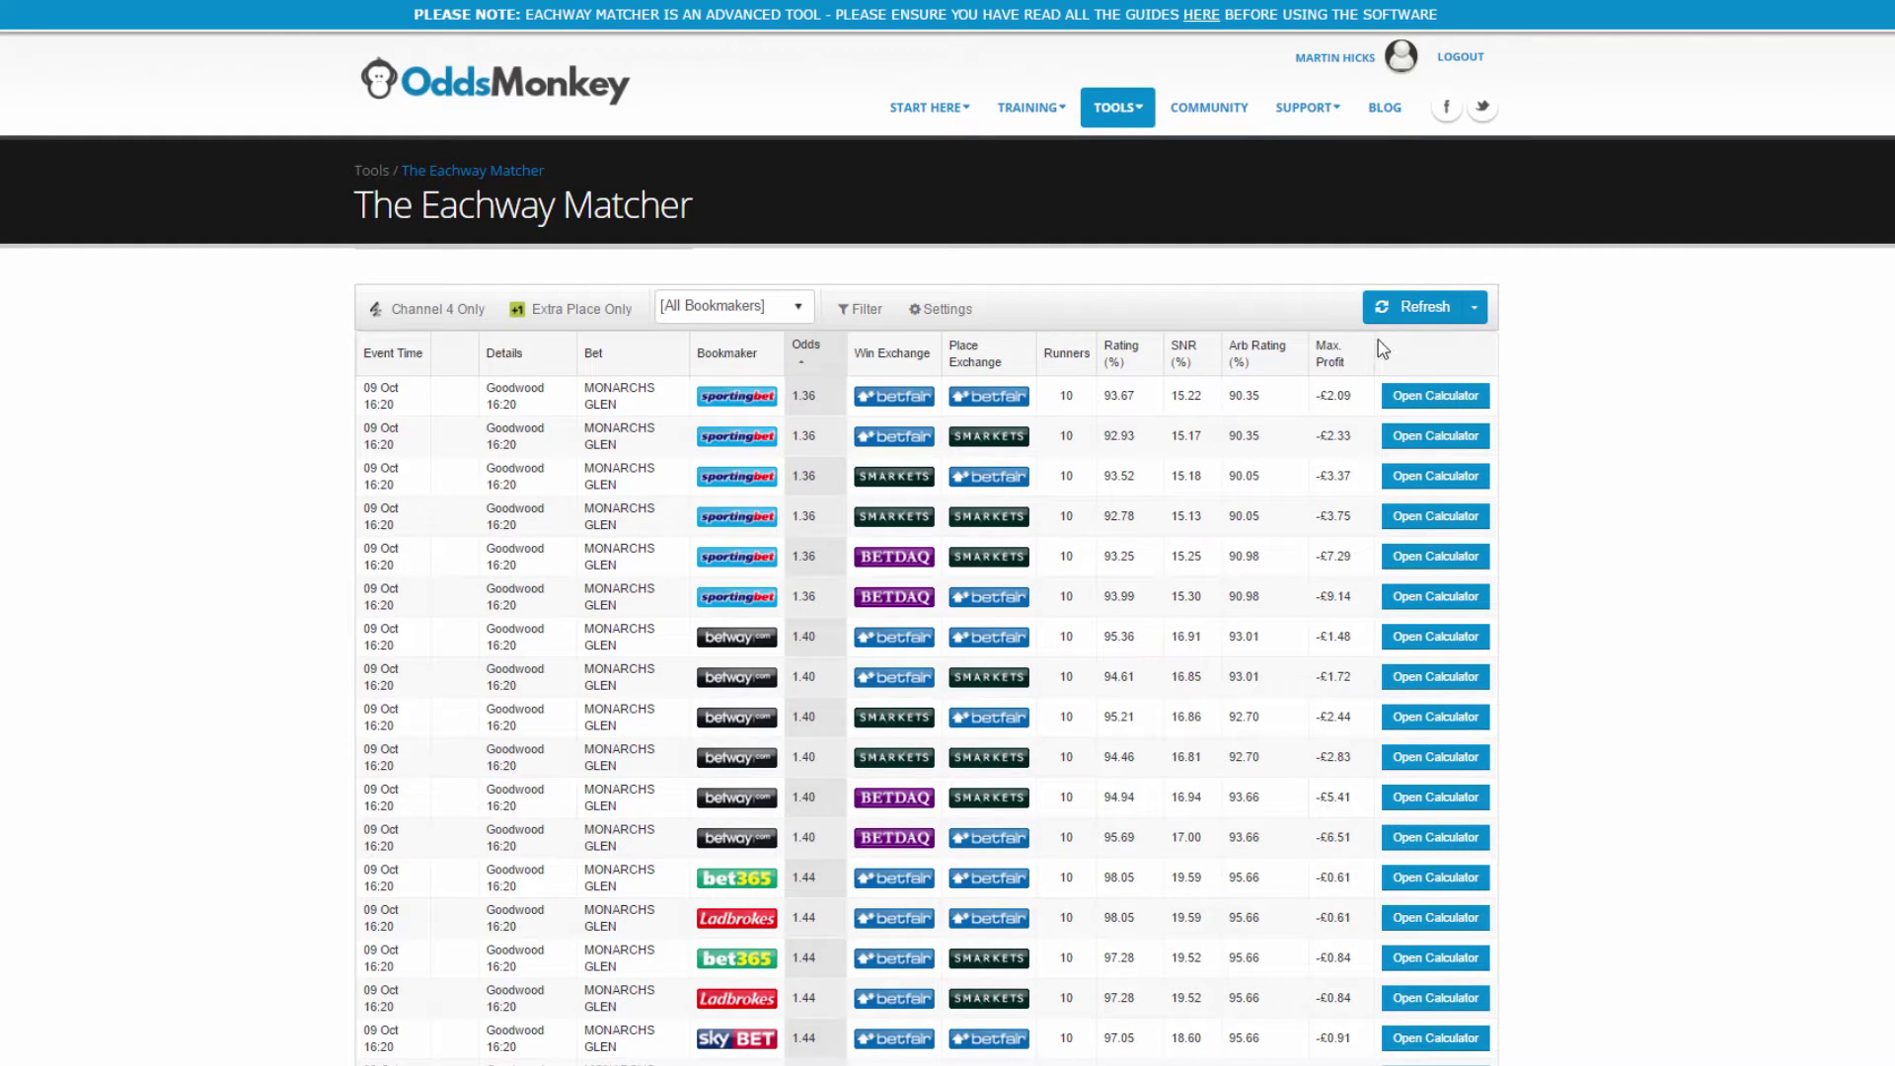
pyautogui.click(1329, 352)
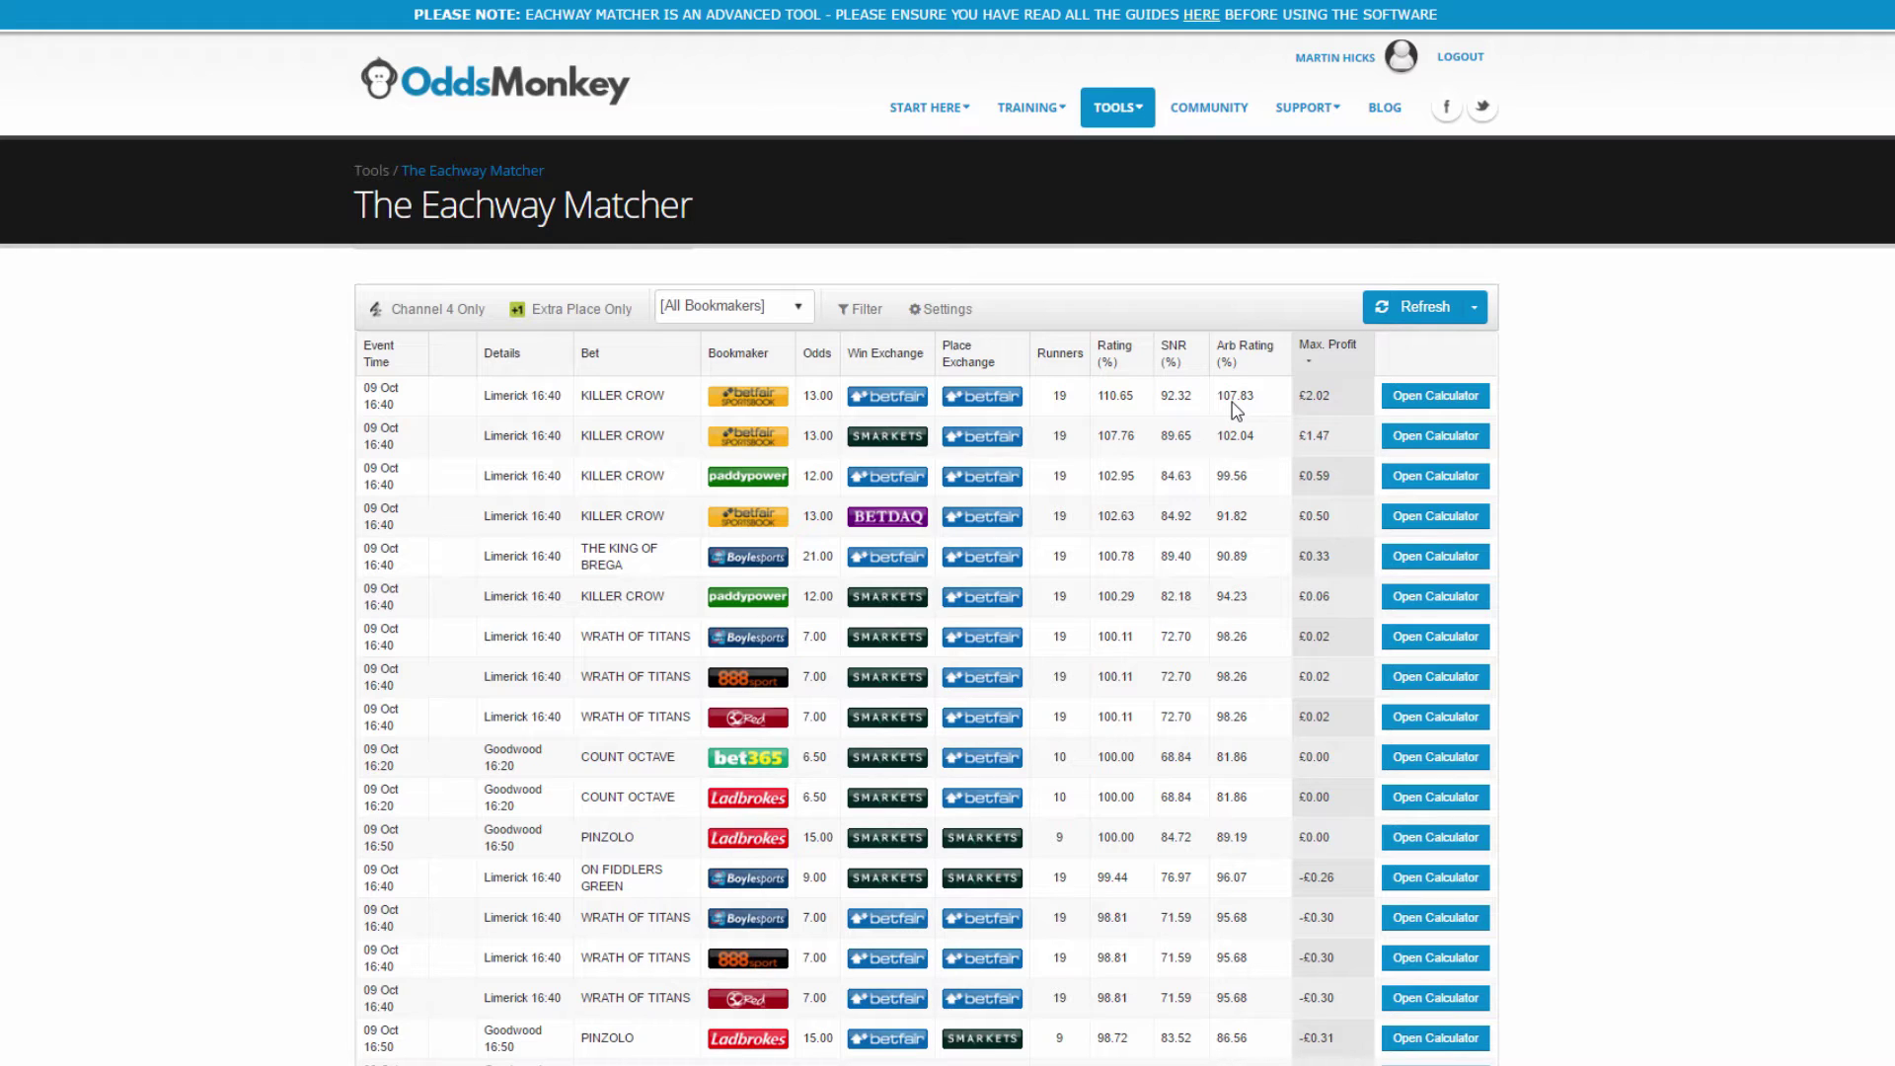
pyautogui.moveTo(1215, 396)
pyautogui.mouseDown()
pyautogui.moveTo(1260, 410)
pyautogui.moveTo(1238, 422)
pyautogui.mouseUp()
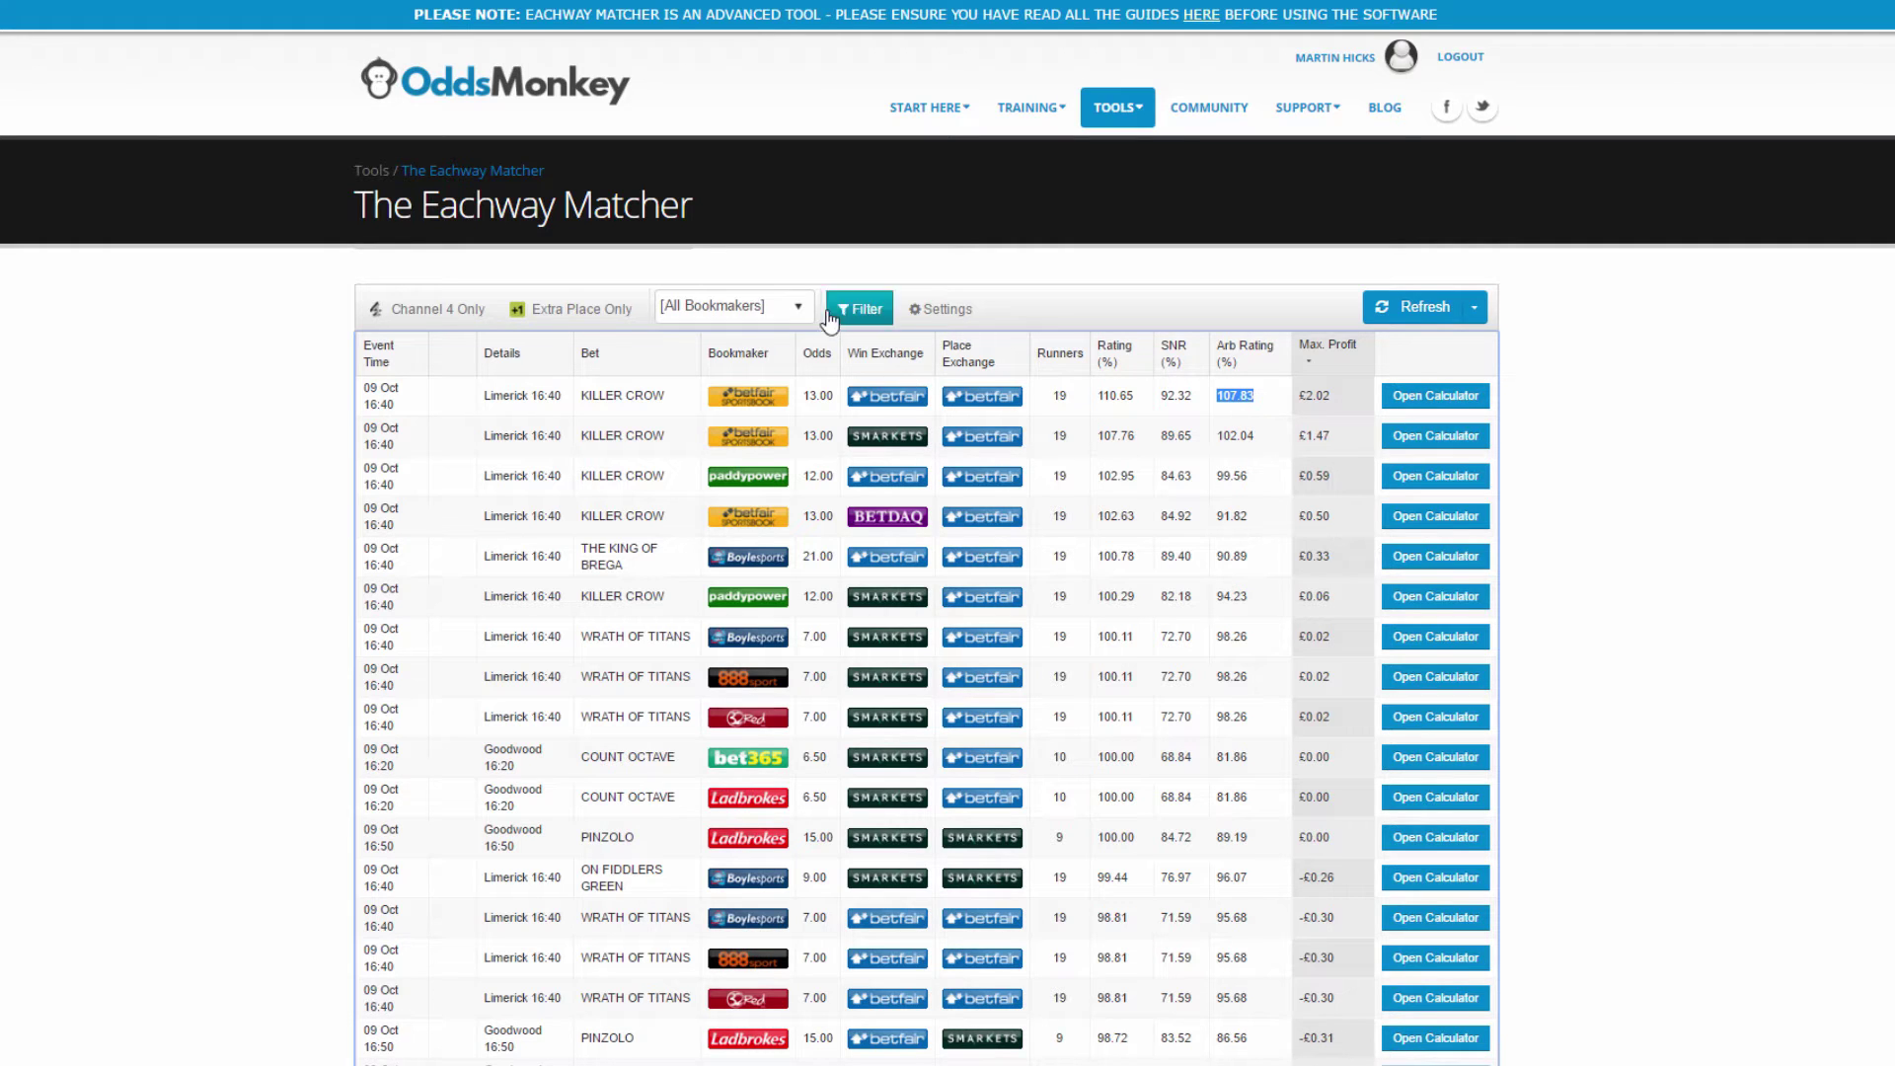
# - Apply a filter that includes matches where one withdrawal will change the places paid, and close the filter options
pyautogui.click(858, 314)
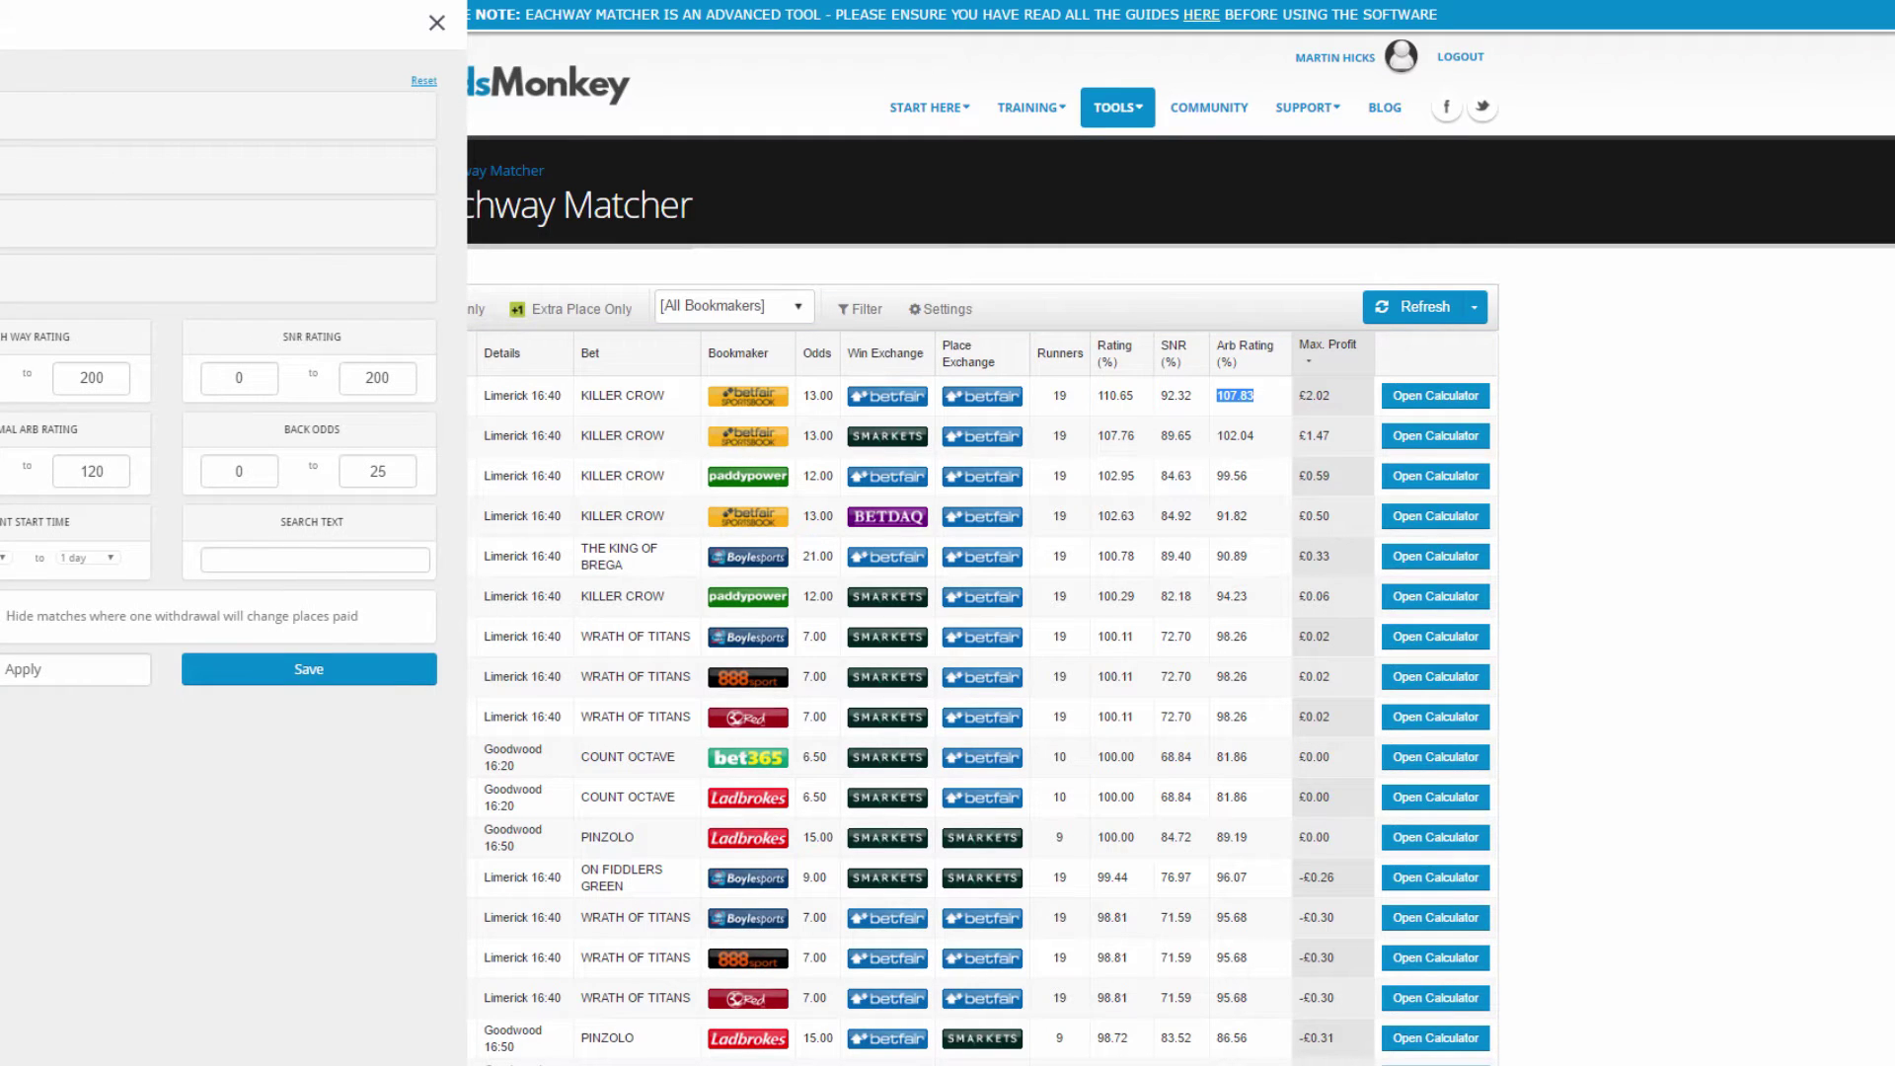
pyautogui.click(18, 237)
pyautogui.click(18, 237)
pyautogui.click(291, 559)
pyautogui.click(22, 670)
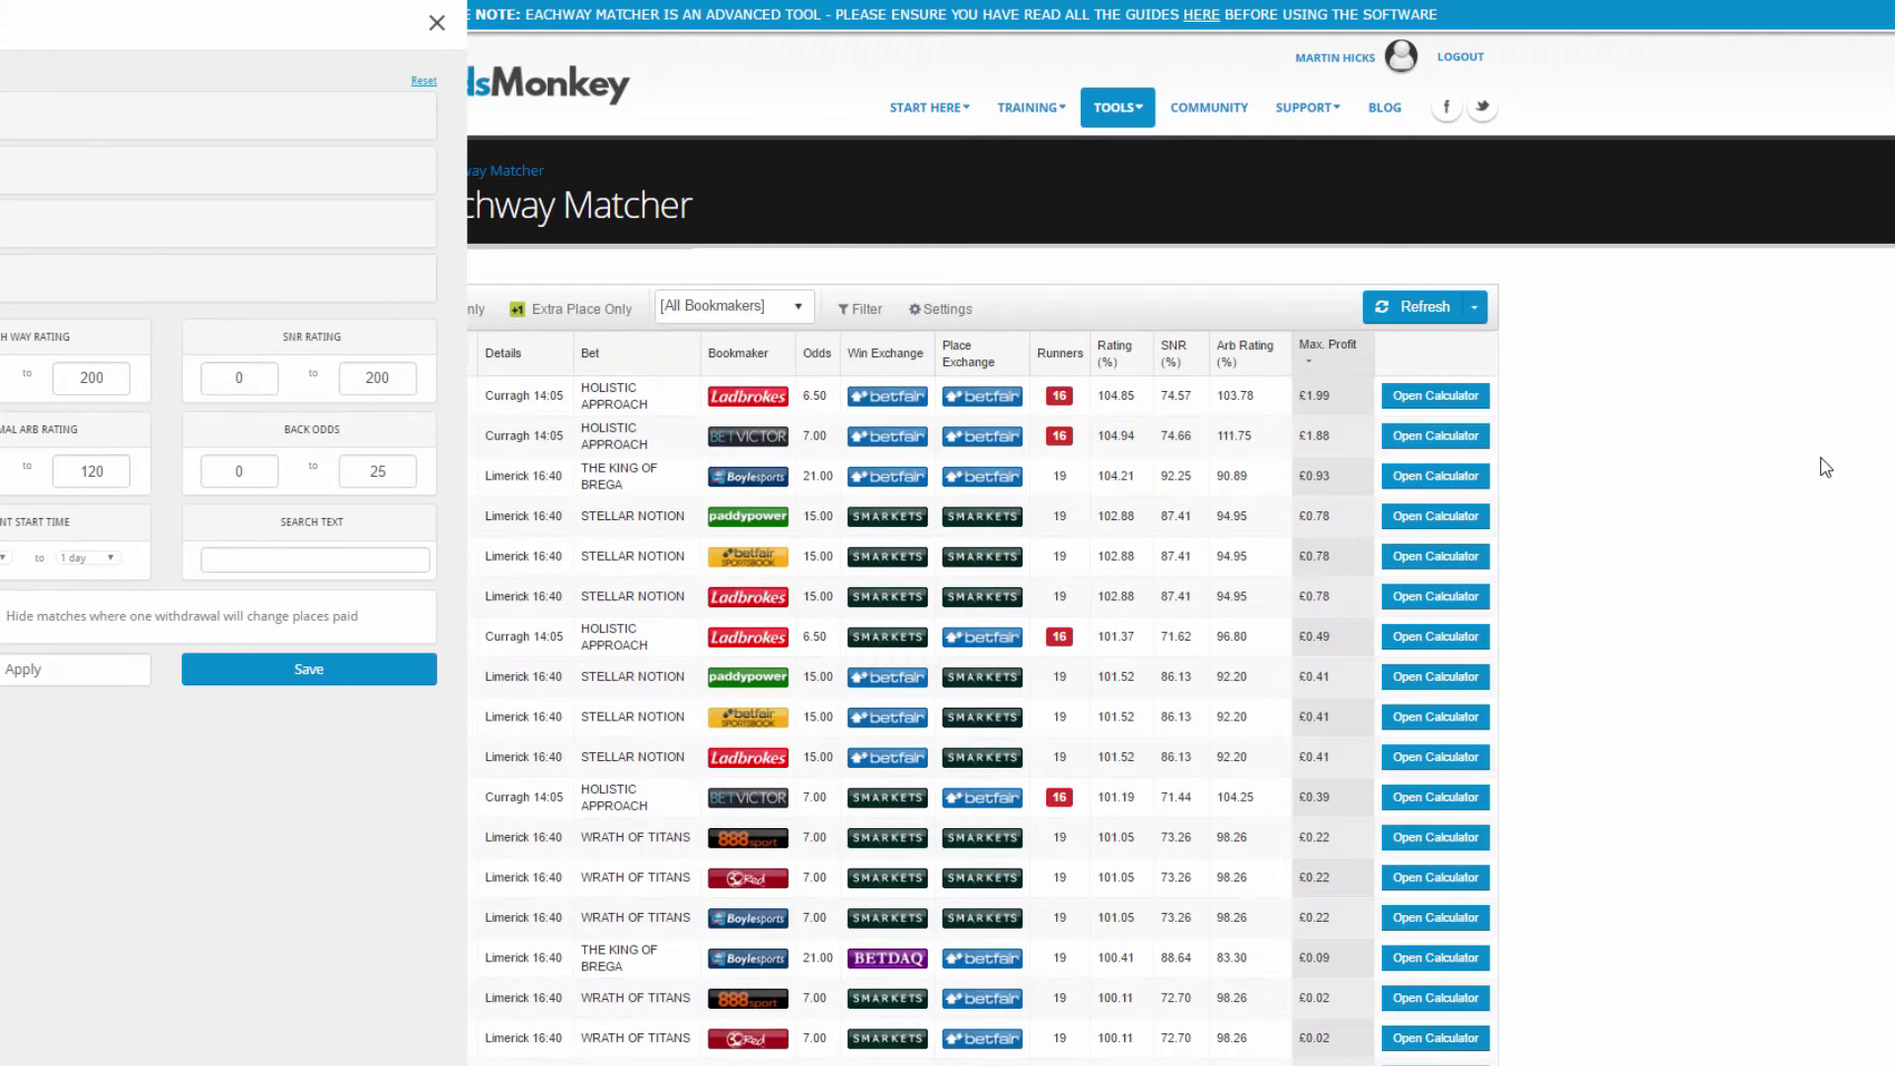
pyautogui.click(1822, 466)
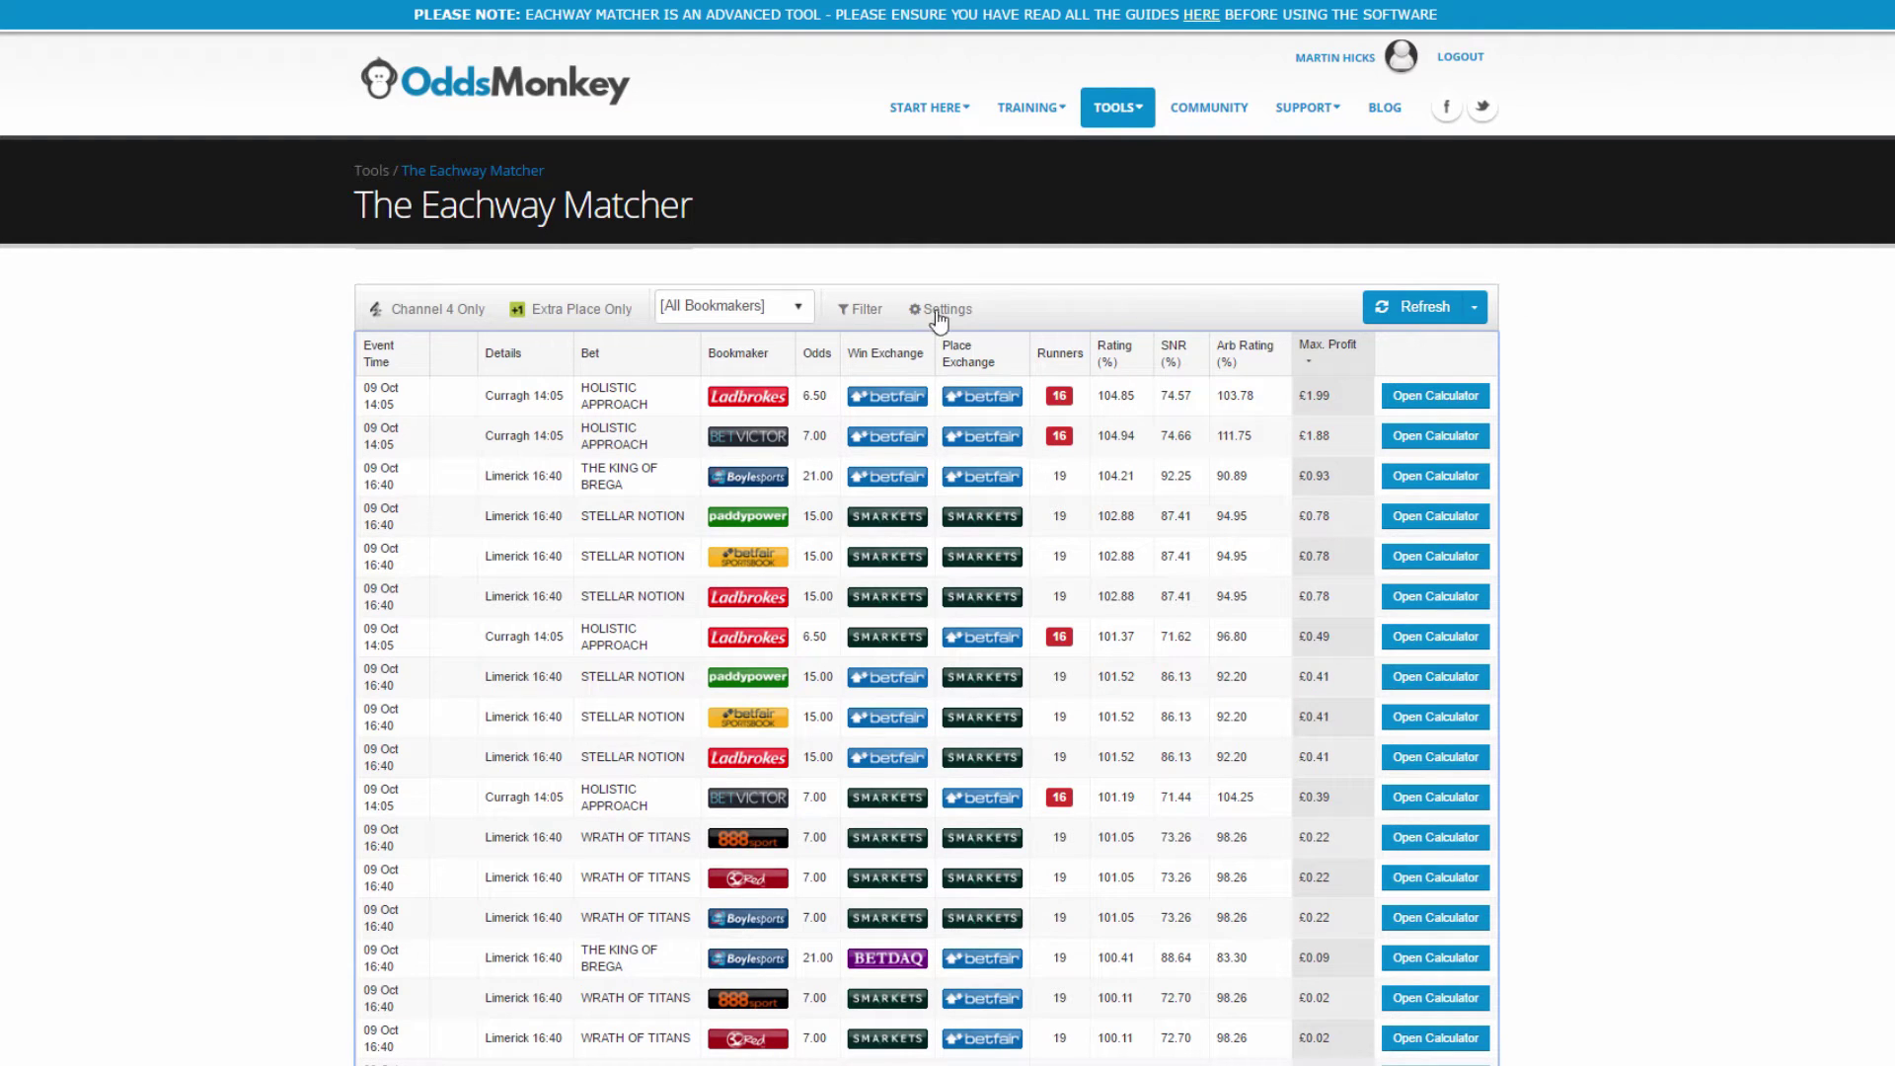
# - Reapply the filter so that matches where one withdrawal will change the places paid are hidden
pyautogui.click(857, 309)
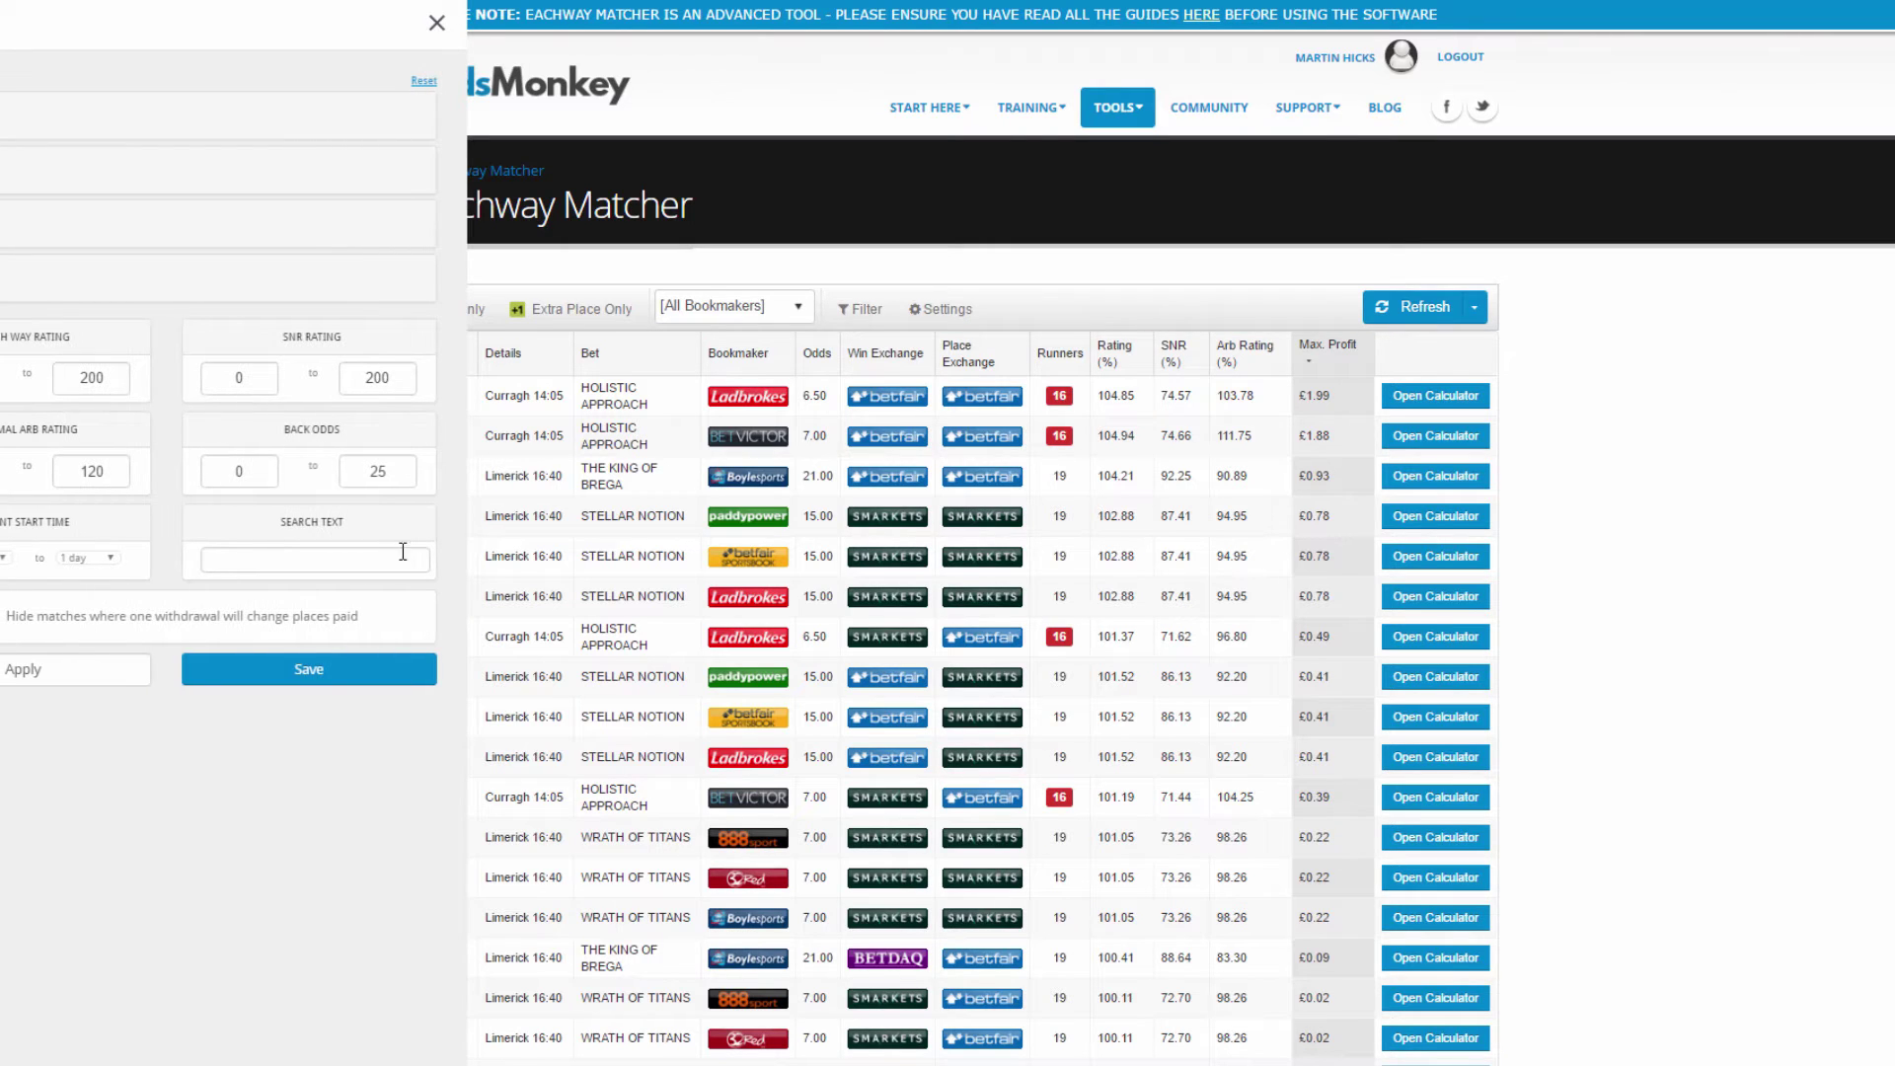
pyautogui.click(14, 673)
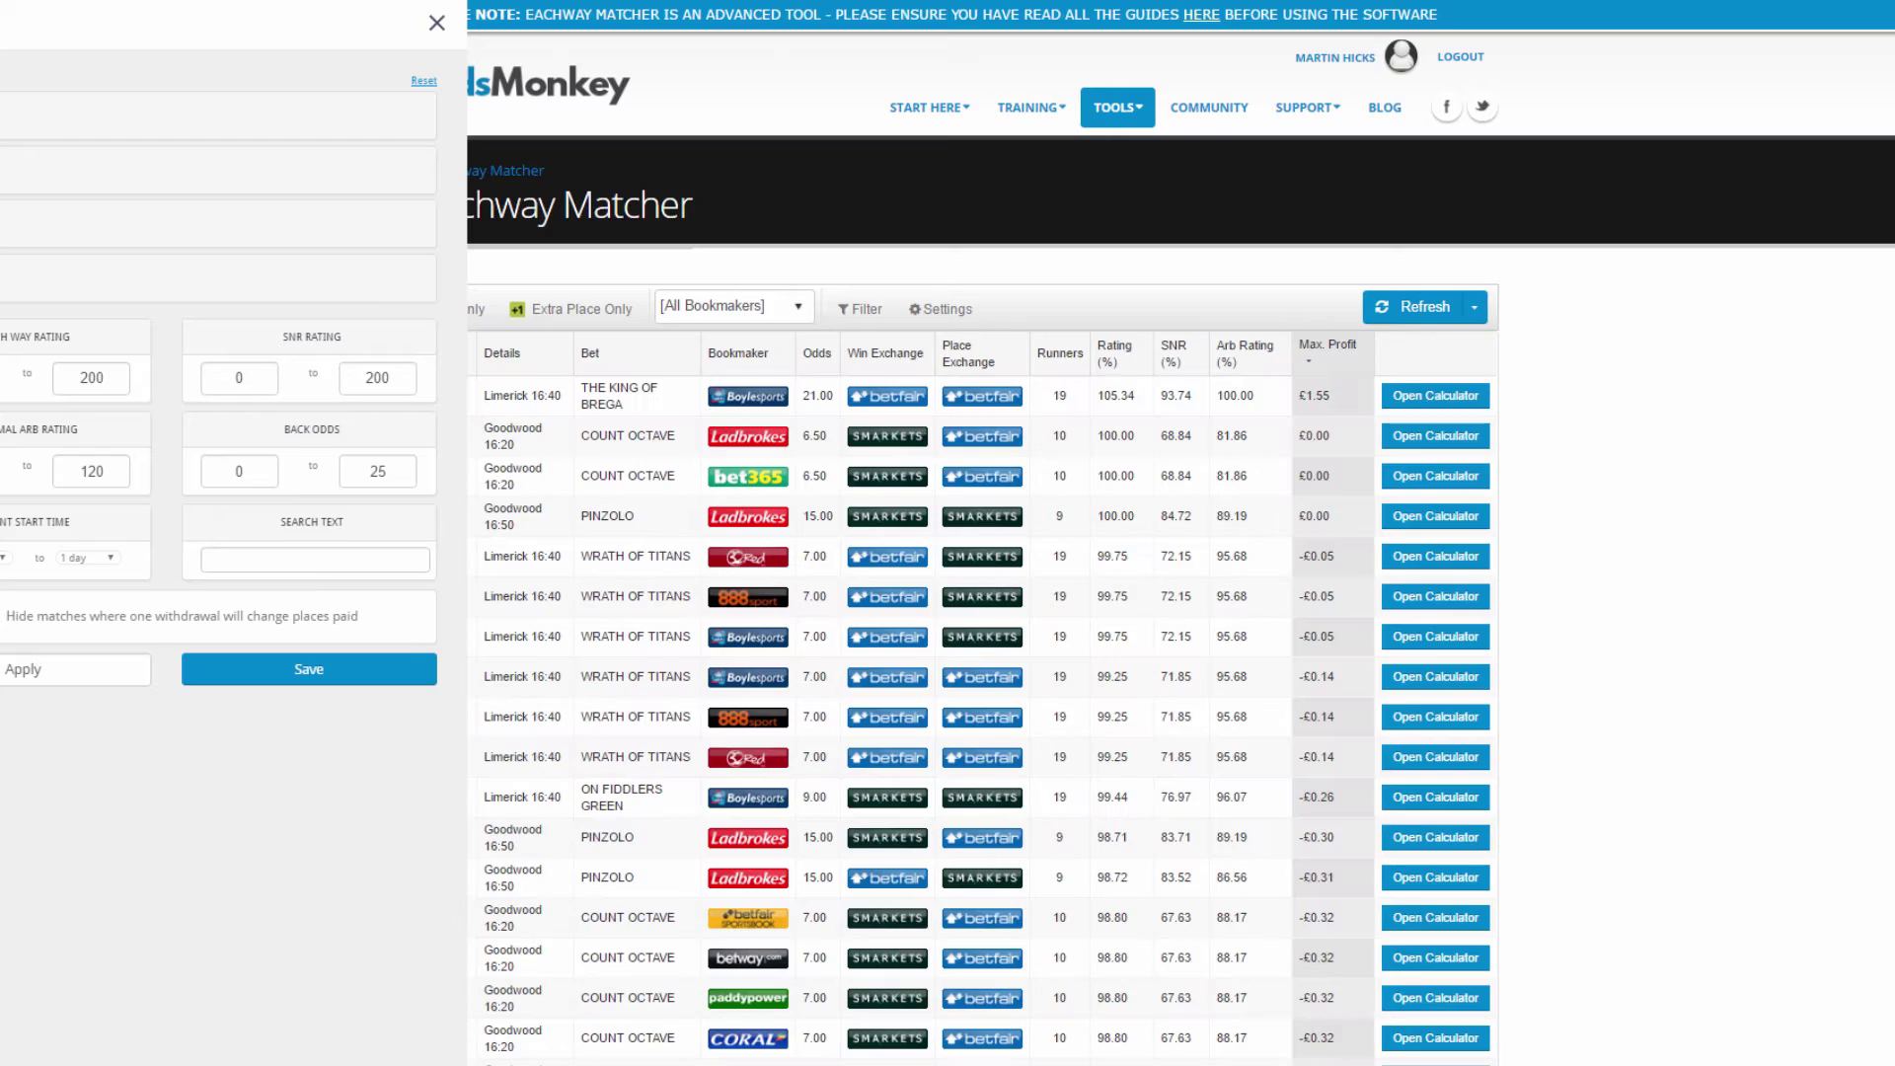
pyautogui.click(1798, 361)
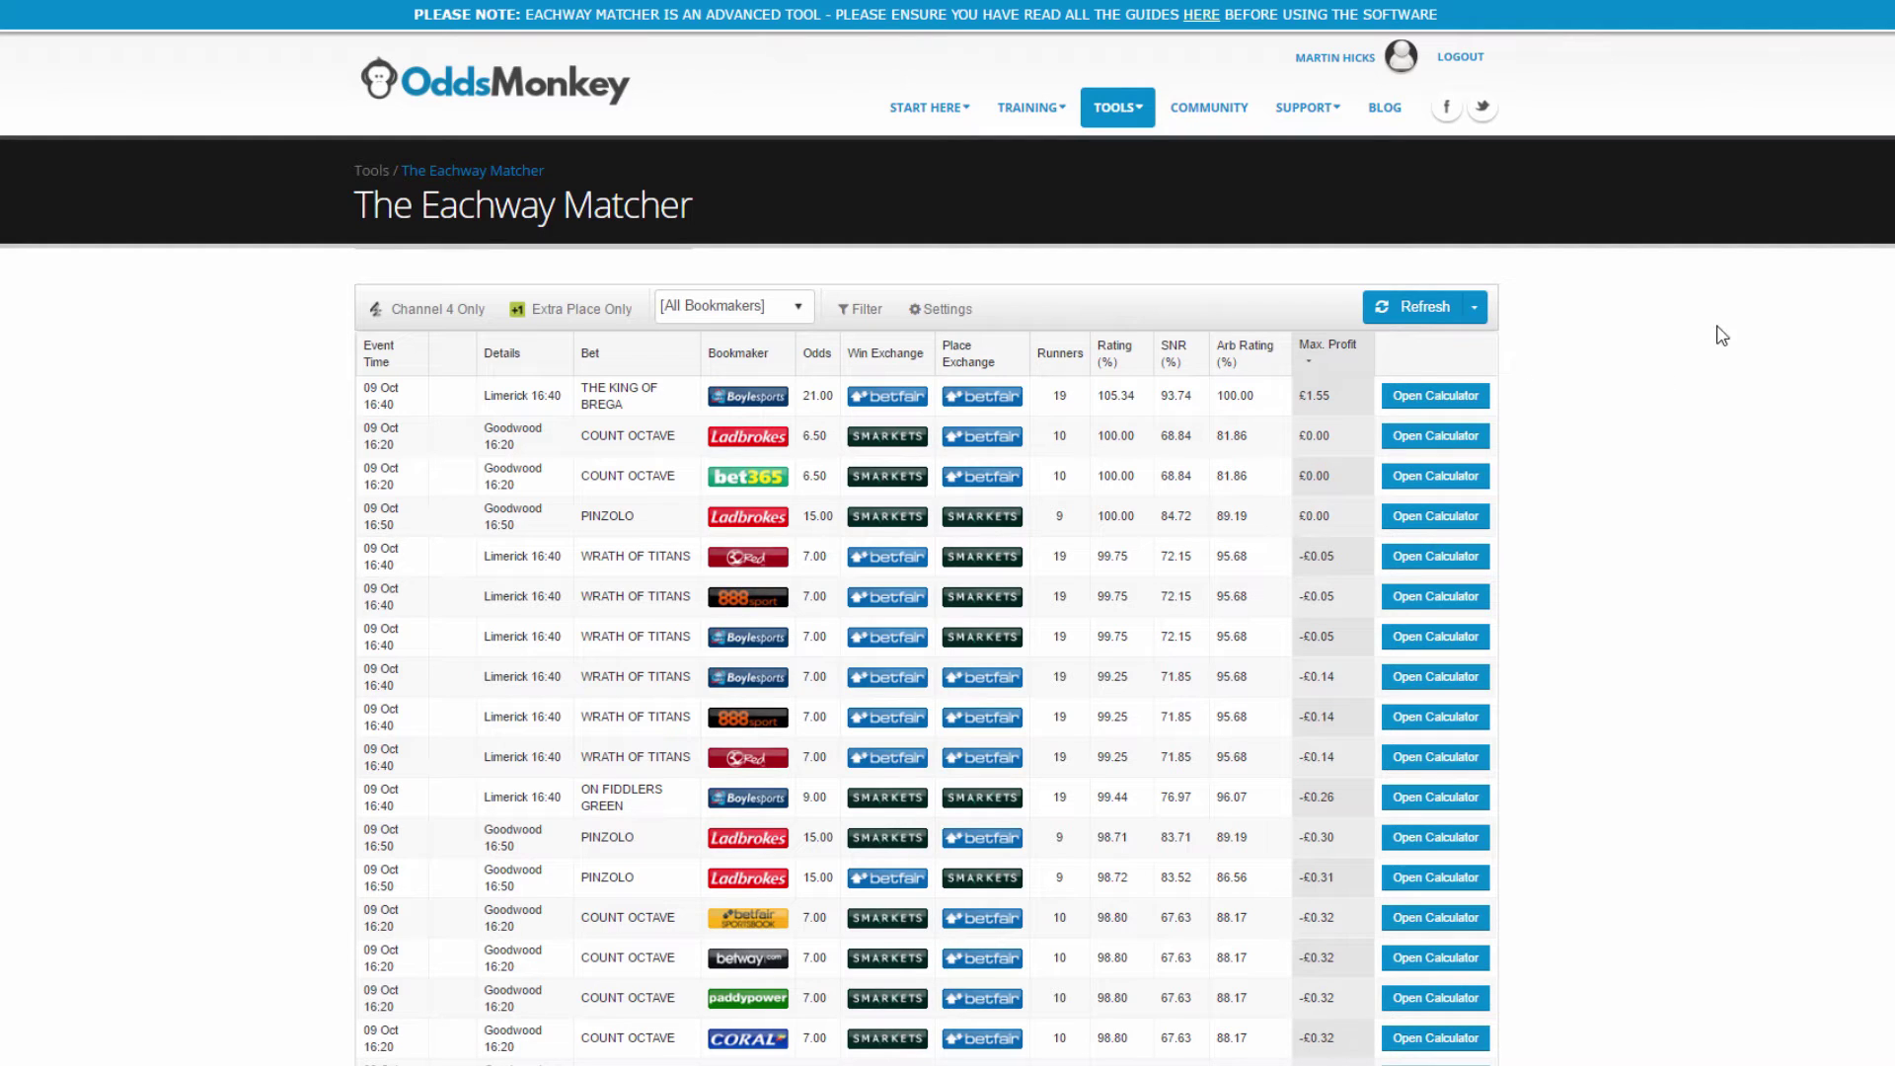
# - Turn on automatic refreshing of the matches and open the each-way calculator for THE KING OF BREGA at Limerick 16:40
pyautogui.click(1476, 307)
pyautogui.click(1490, 351)
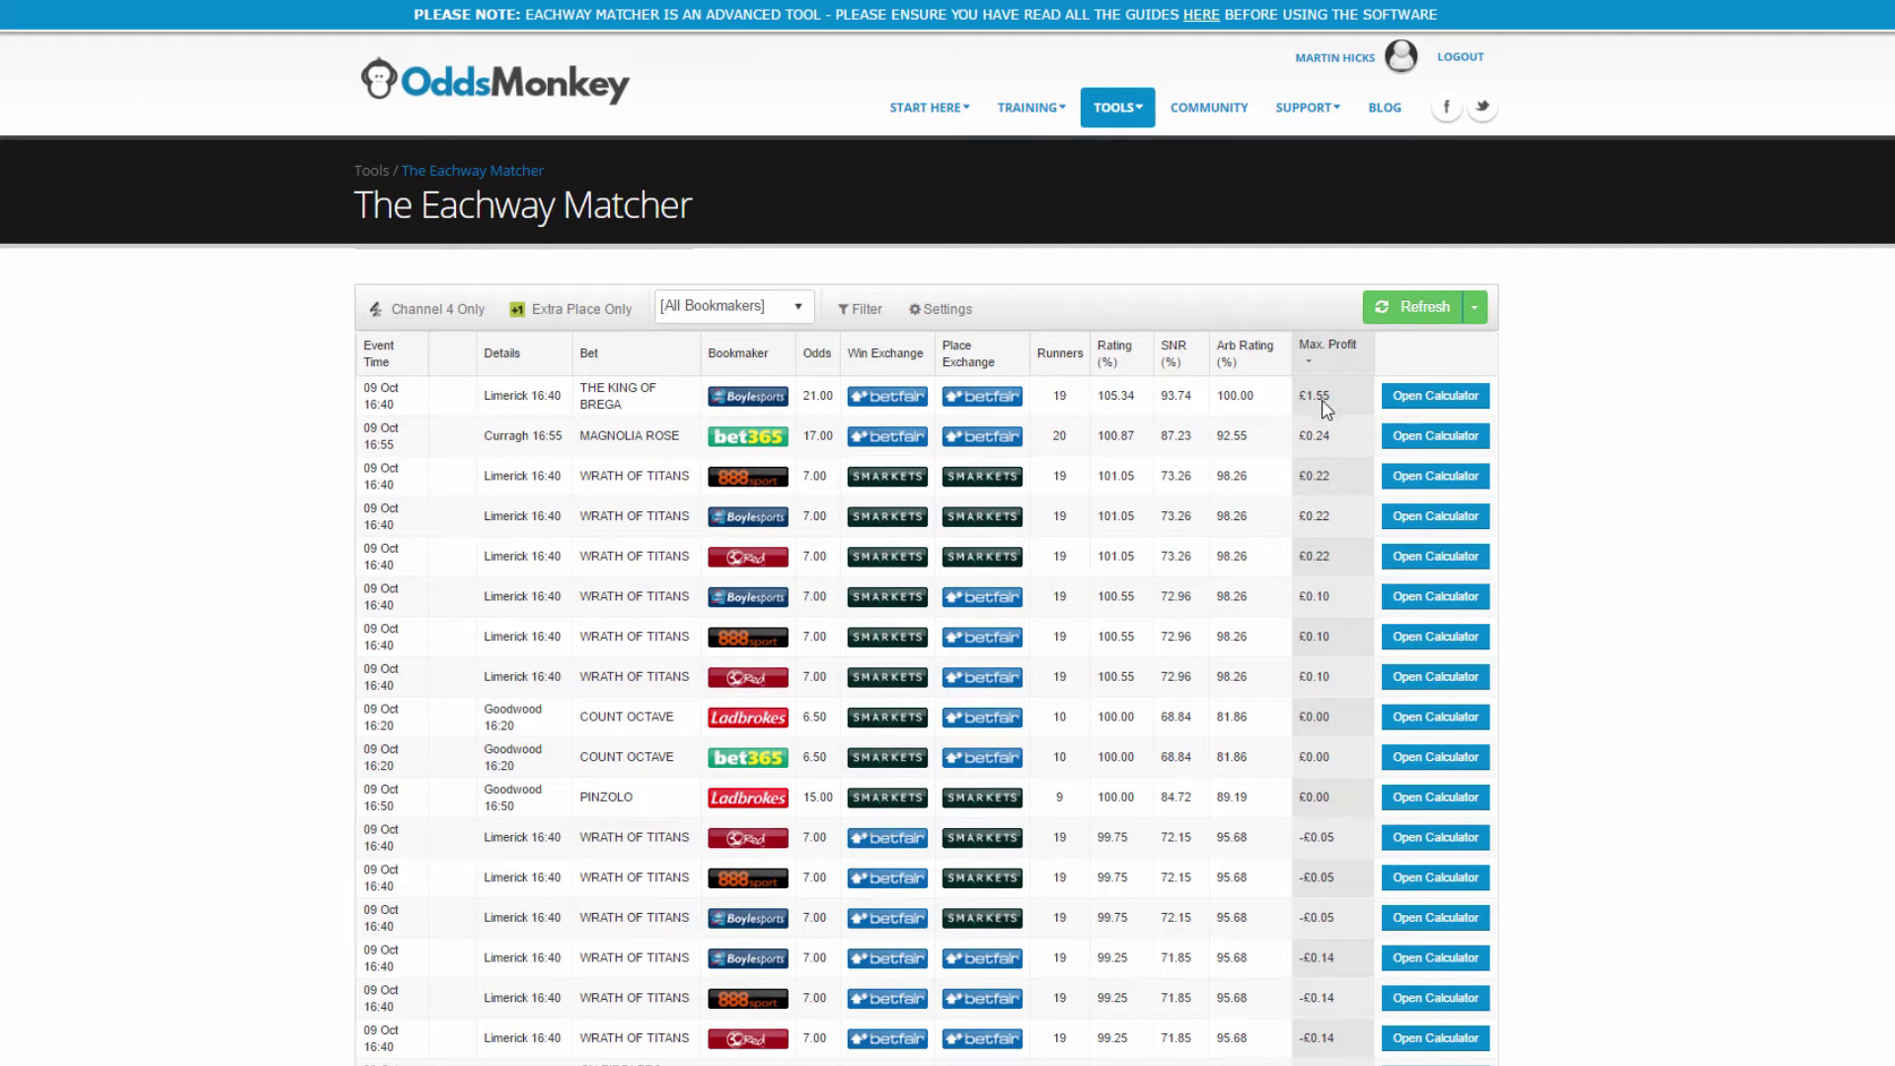
pyautogui.click(1428, 399)
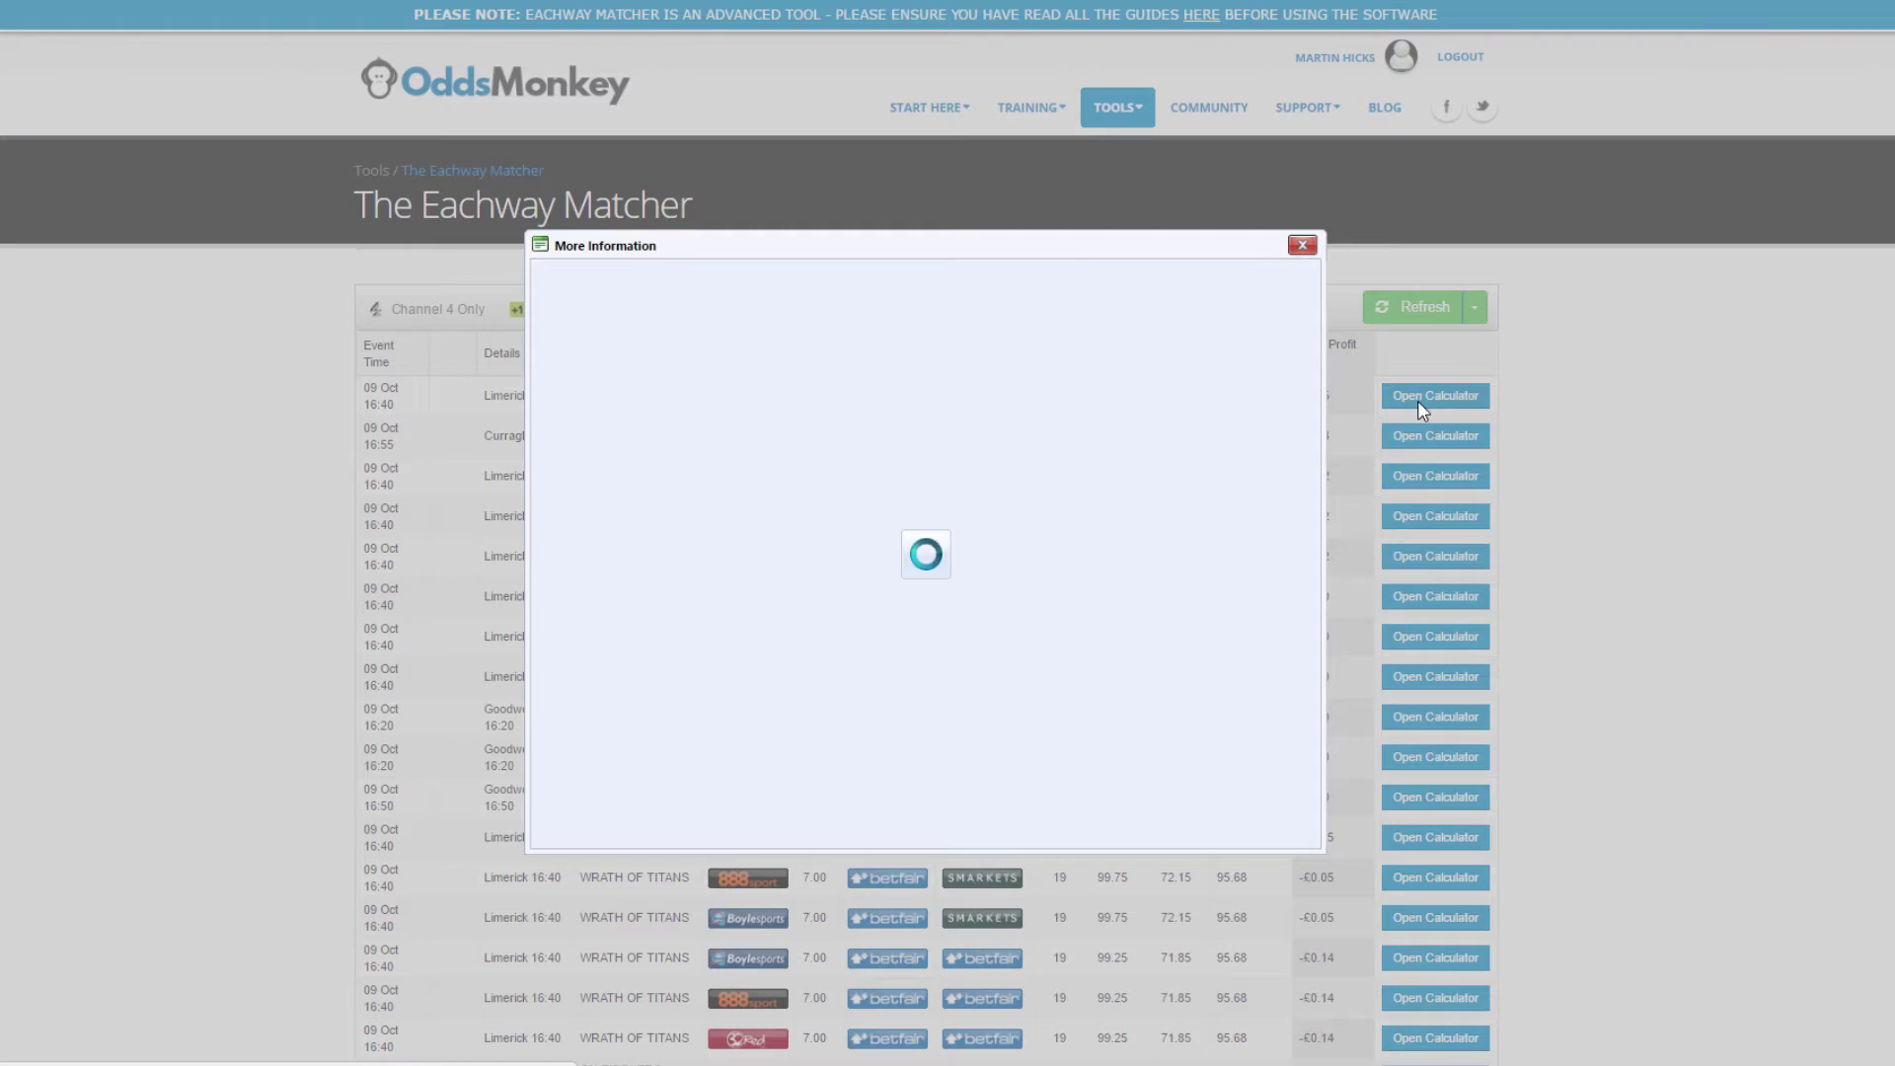
pyautogui.moveTo(815, 238); pyautogui.dragTo(675, 240)
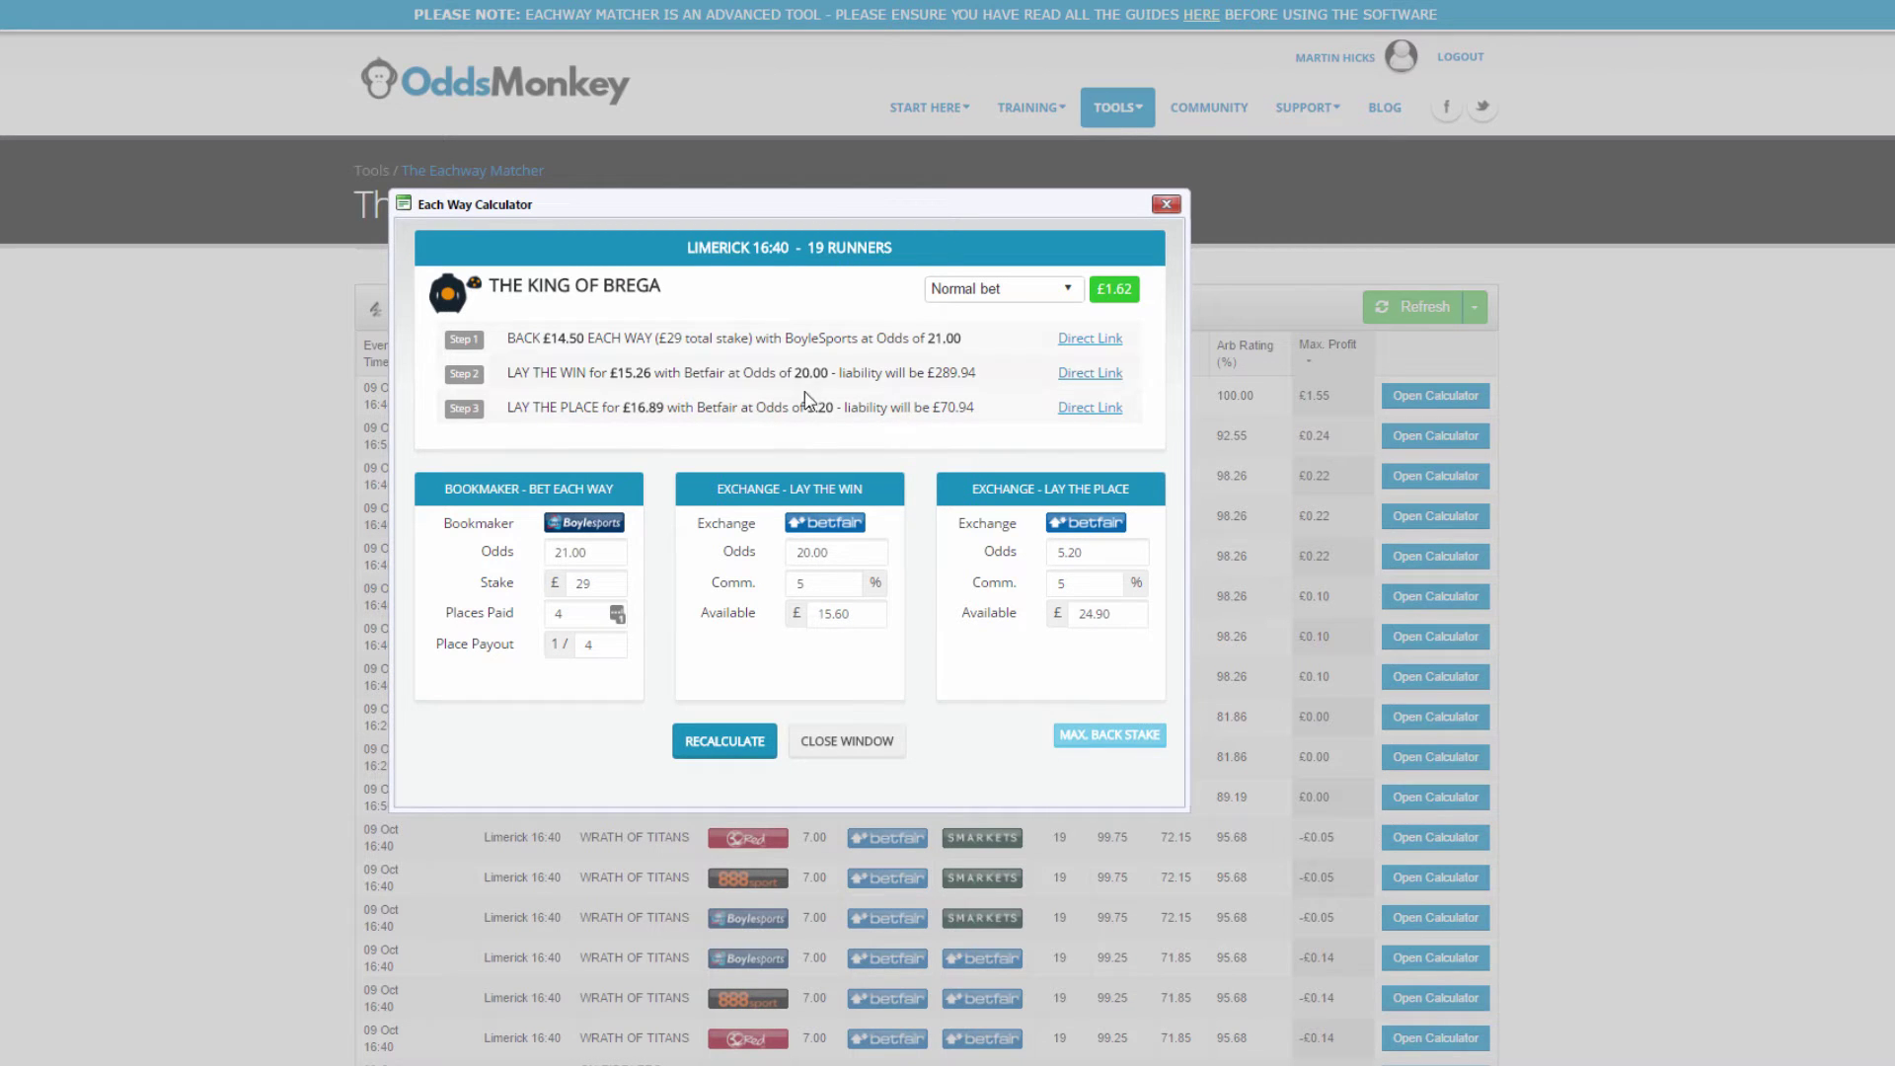
# - Highlight the stakes and odds in the calculator's back, lay-the-win and lay-the-place instructions for THE KING OF BREGA
pyautogui.moveTo(550, 338); pyautogui.dragTo(584, 342)
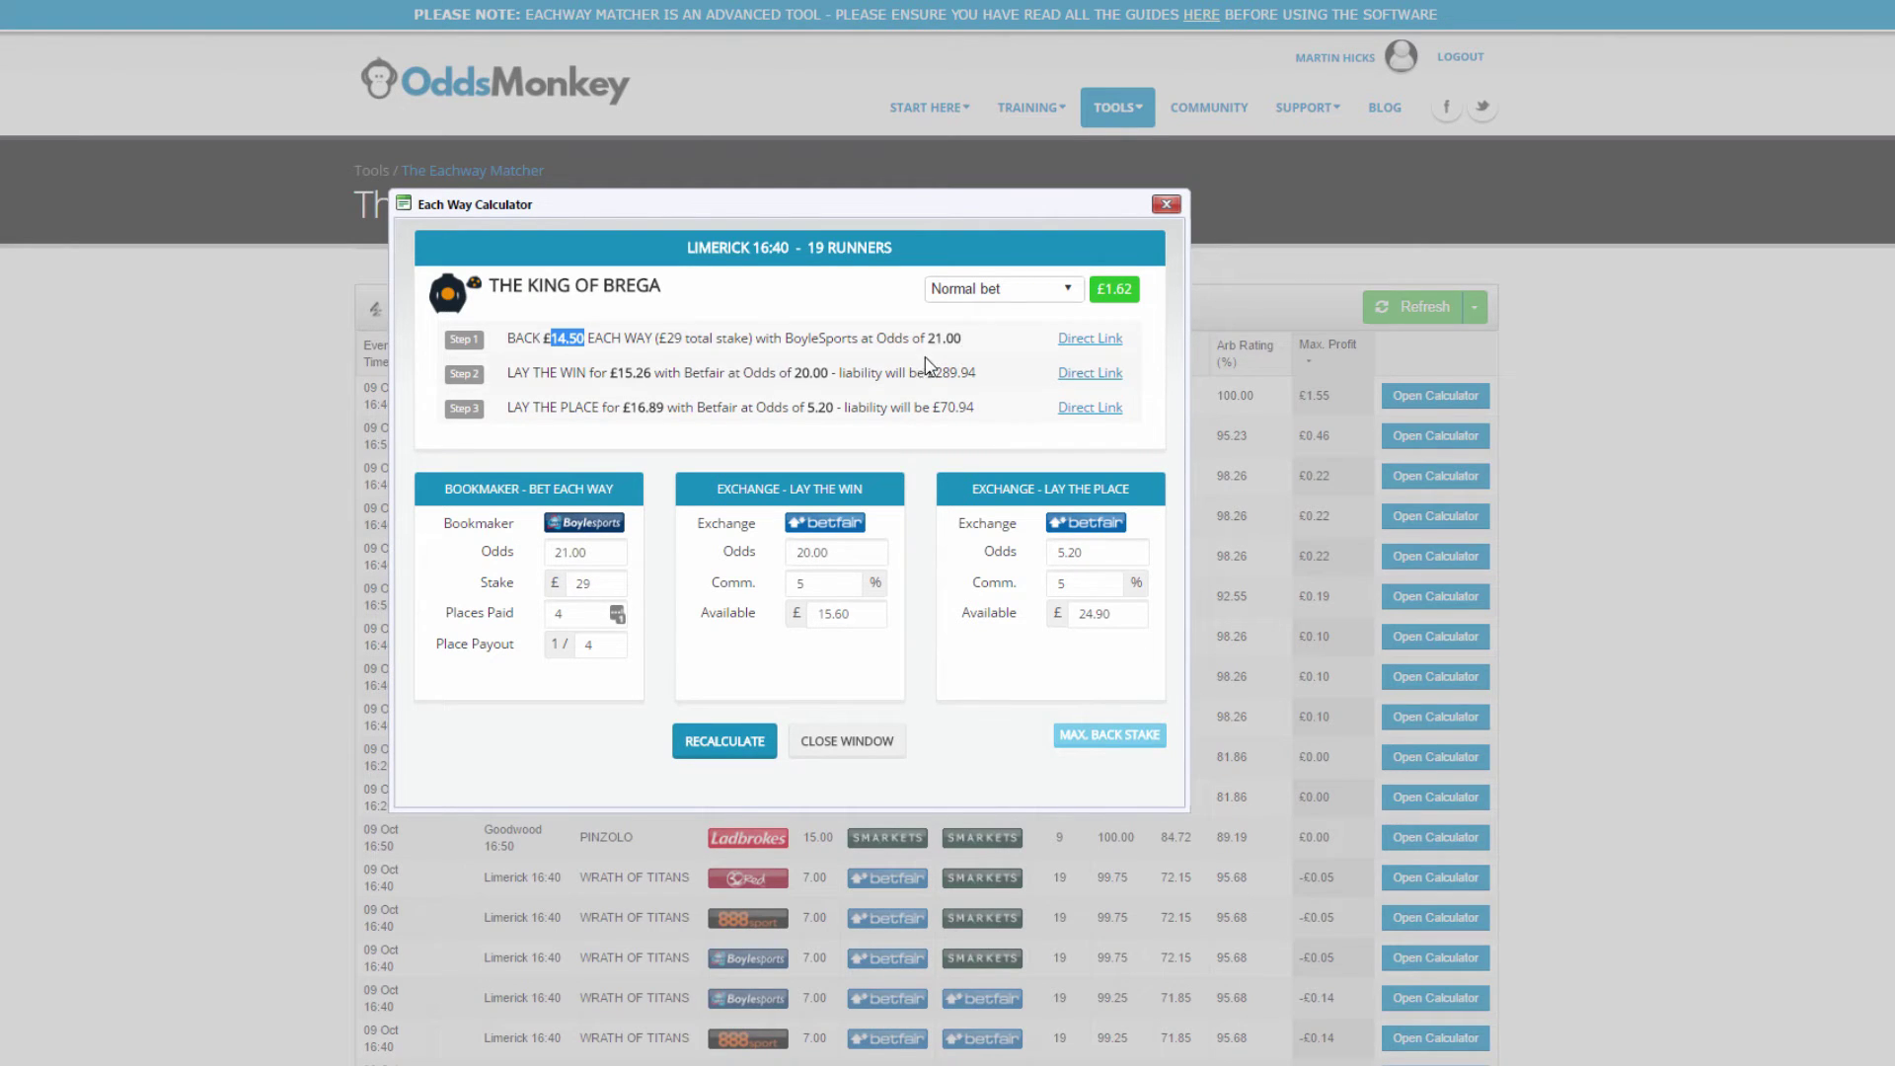
pyautogui.moveTo(927, 339); pyautogui.dragTo(975, 338)
pyautogui.moveTo(622, 377); pyautogui.dragTo(662, 378)
pyautogui.moveTo(794, 373); pyautogui.dragTo(825, 372)
pyautogui.moveTo(629, 406); pyautogui.dragTo(664, 405)
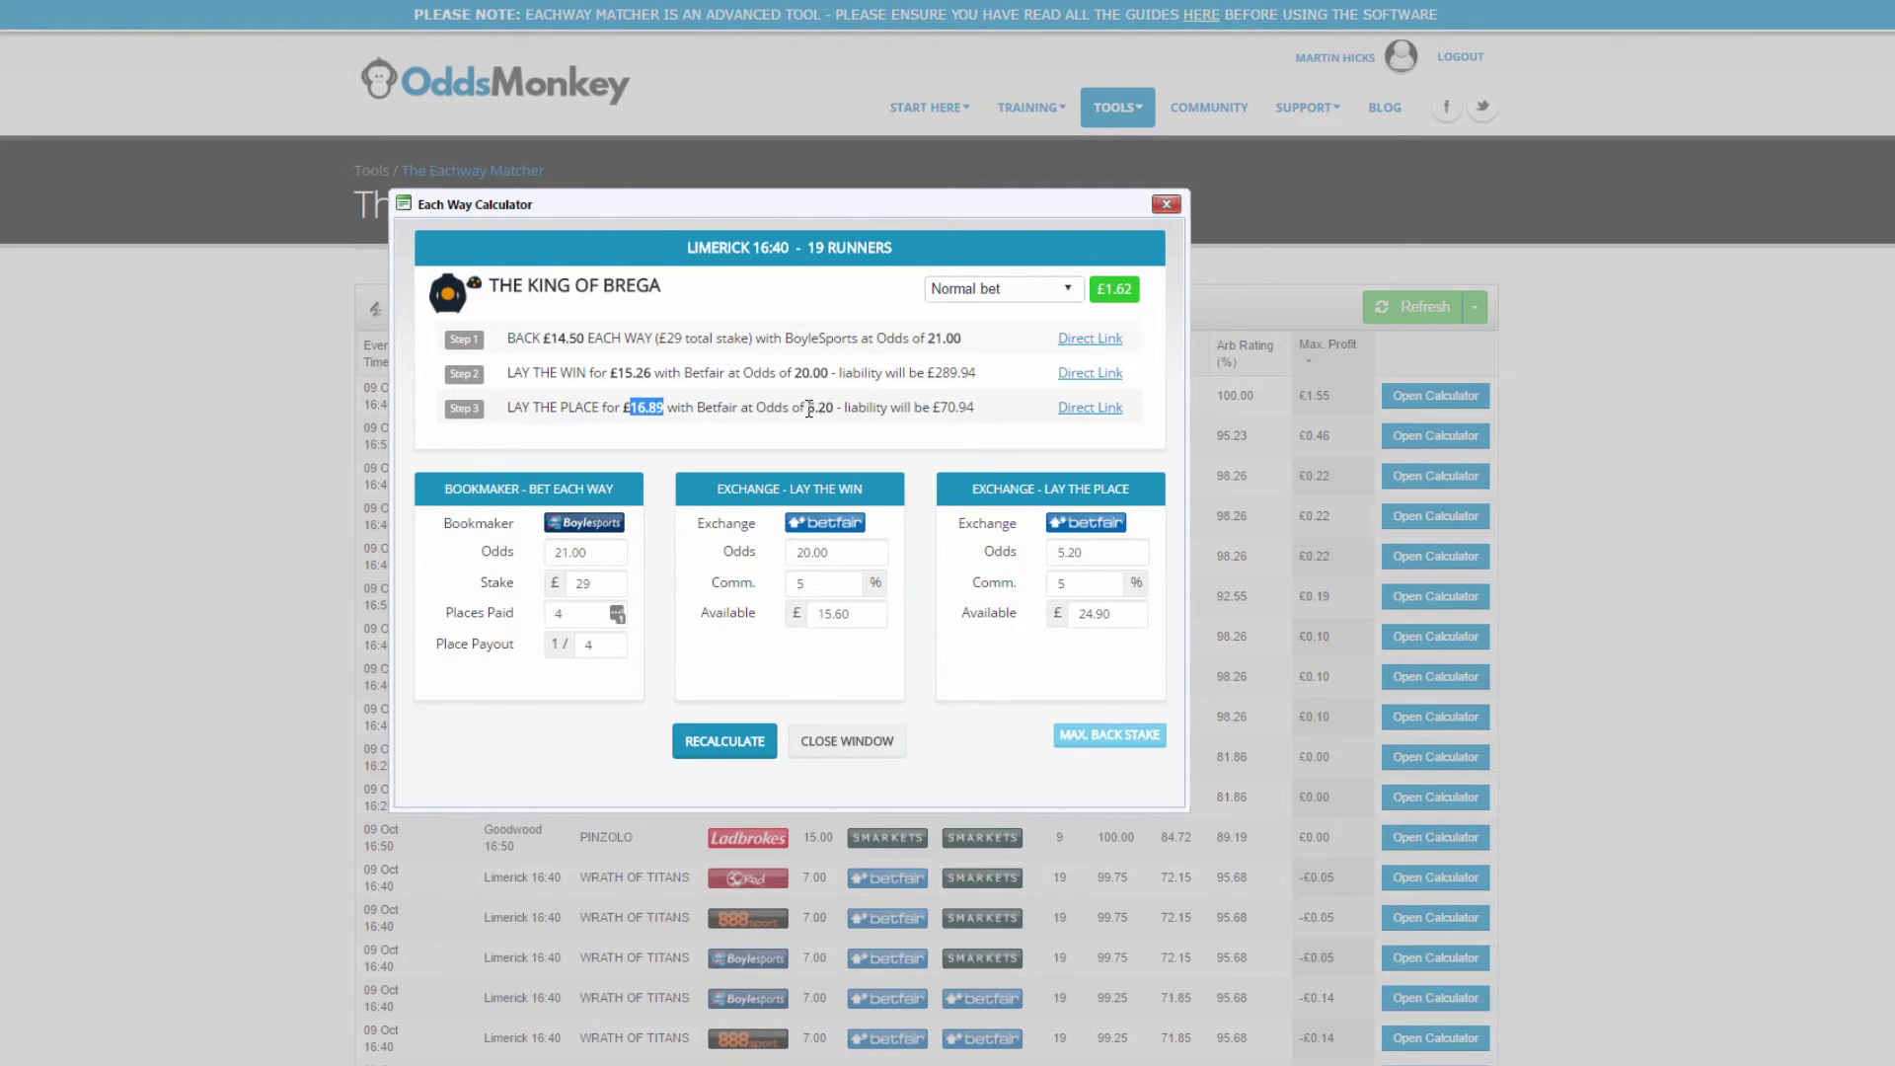
pyautogui.moveTo(807, 408); pyautogui.dragTo(840, 407)
pyautogui.click(692, 340)
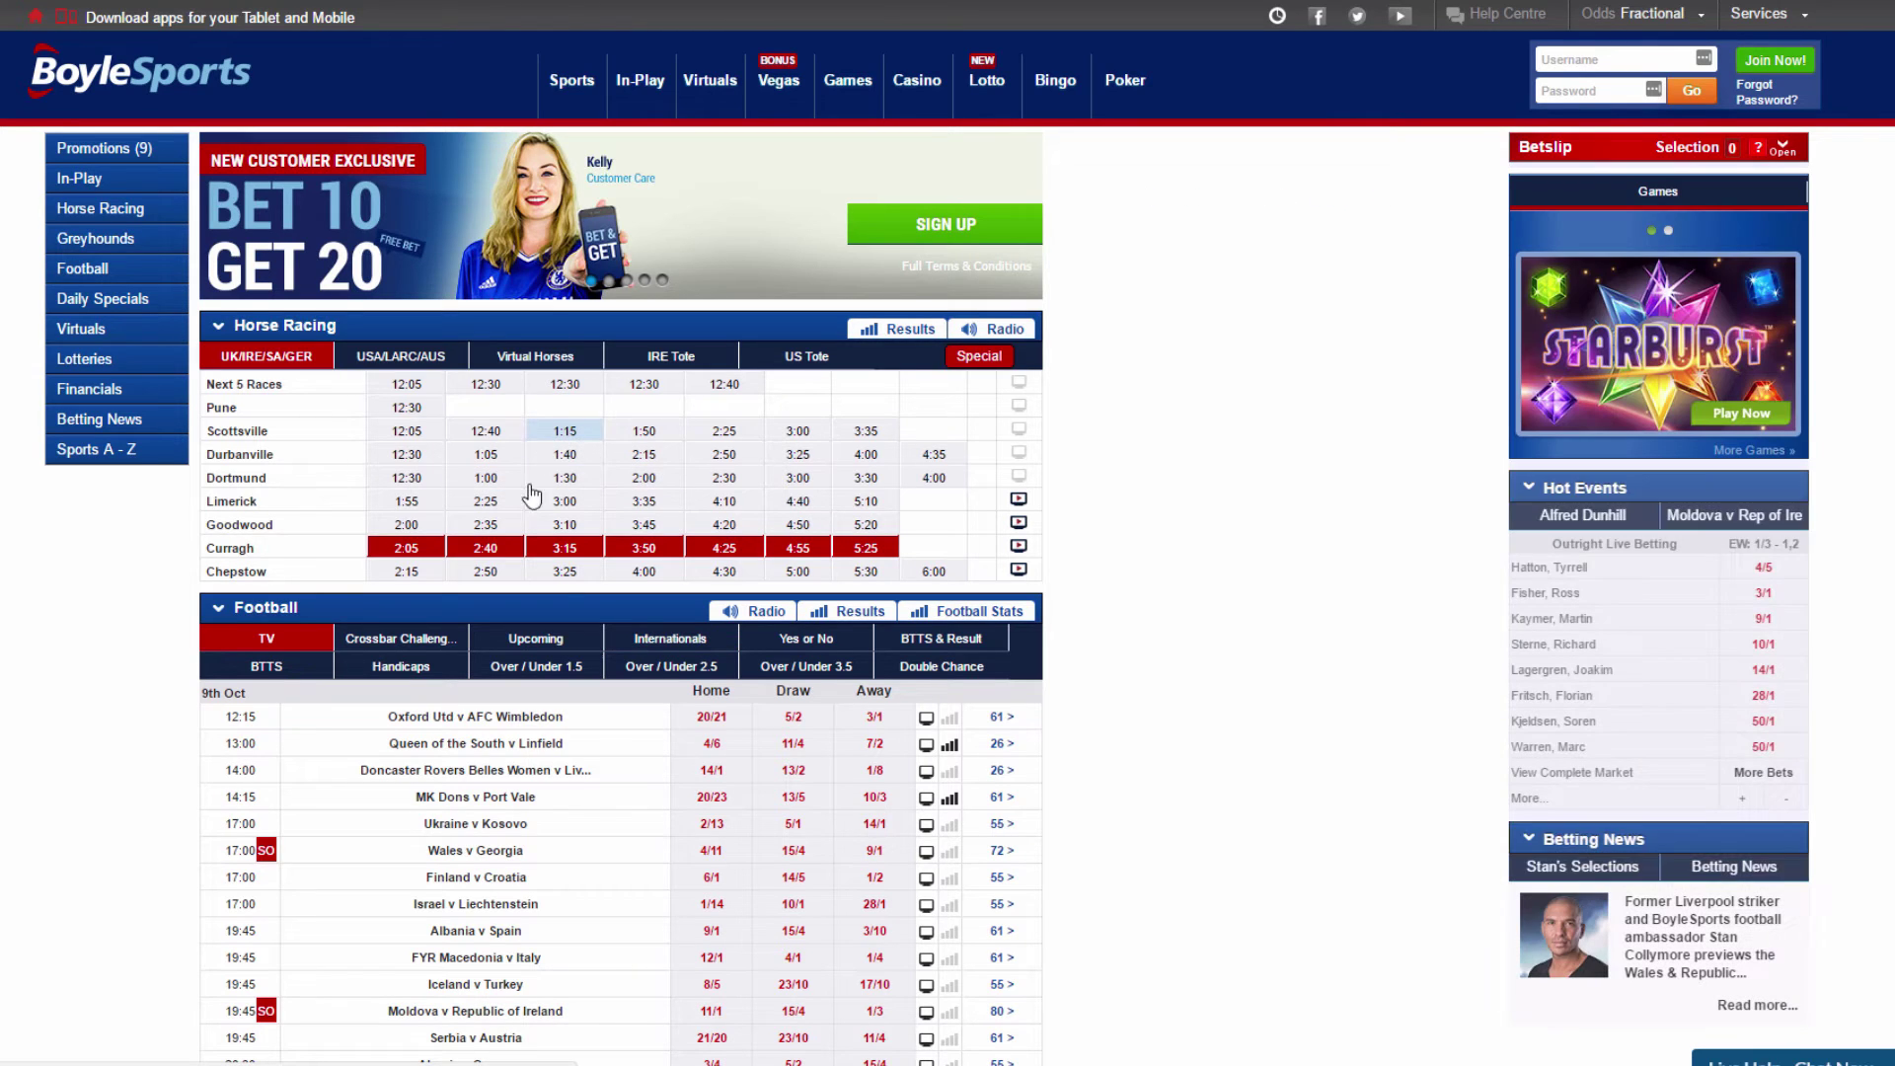
# - On BoyleSports, open the Limerick 4:40 race and add The King Of Brega at 20/1 to the betslip
pyautogui.click(804, 503)
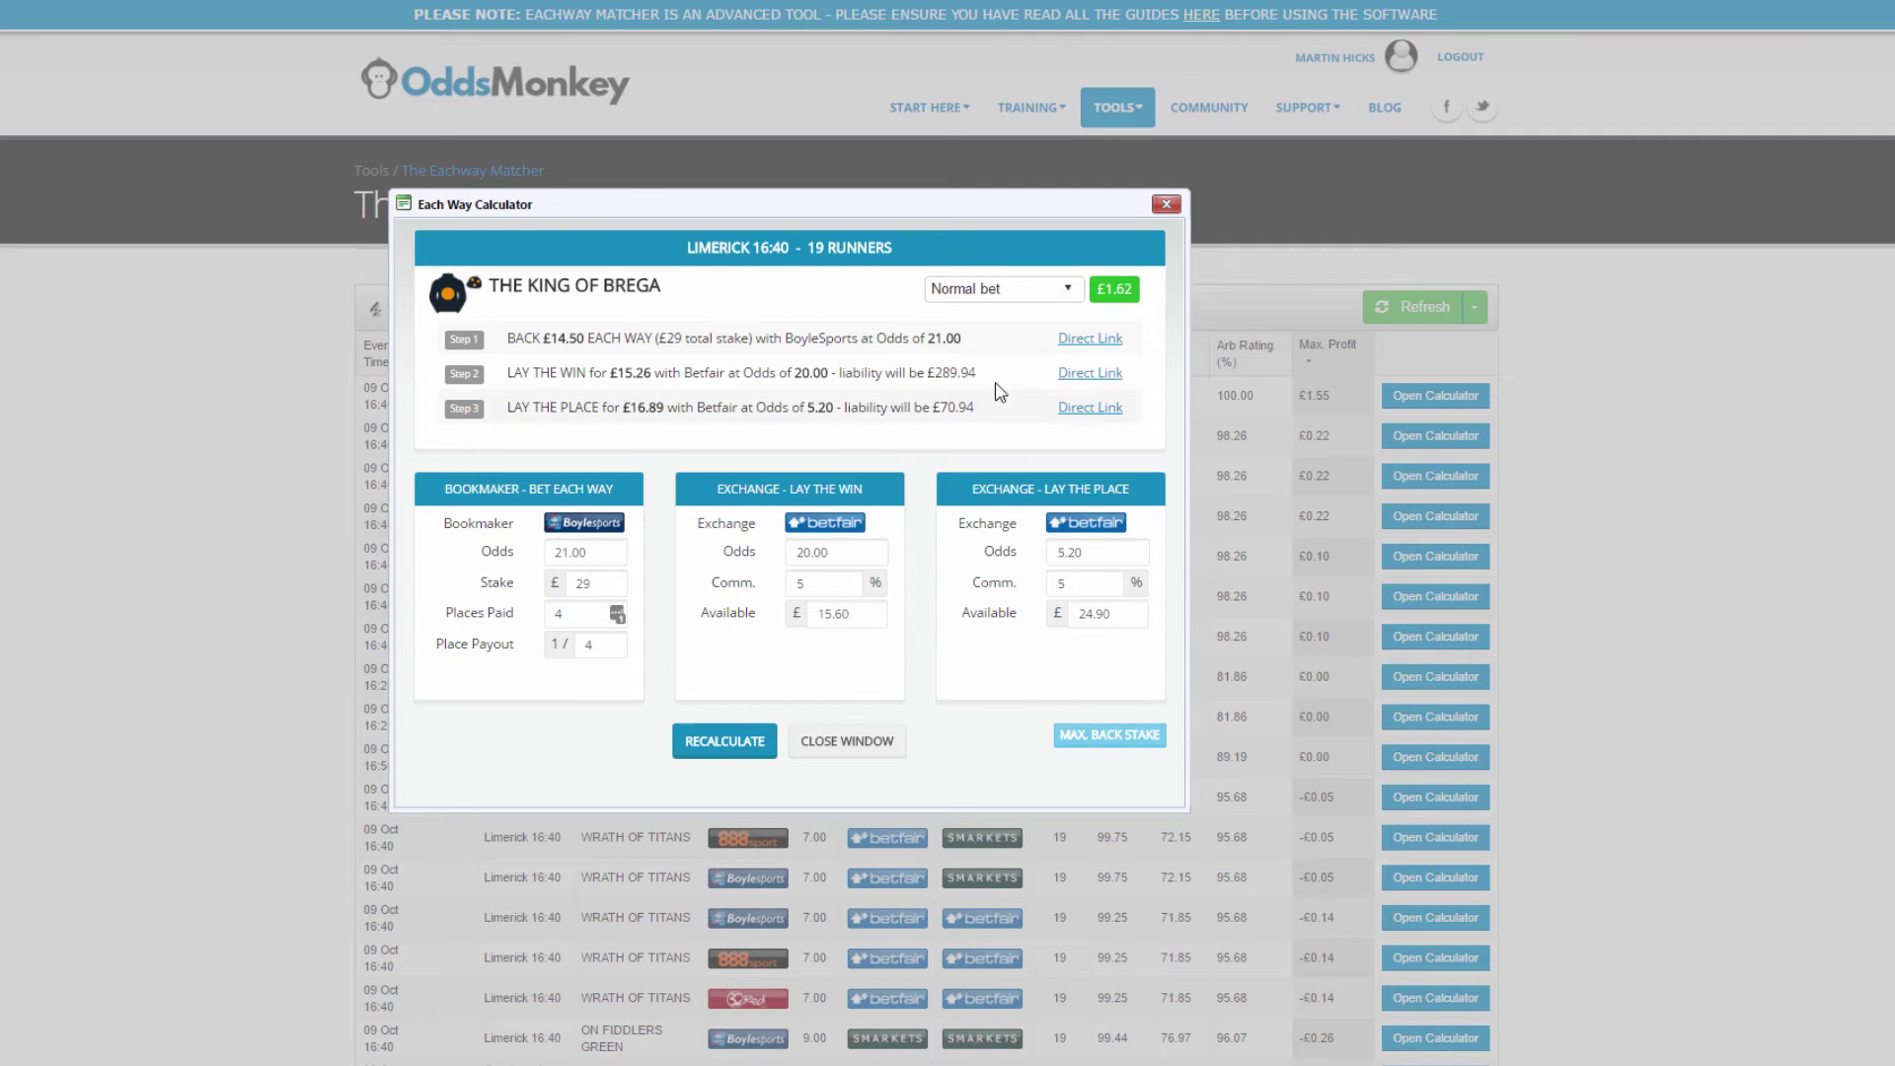
pyautogui.moveTo(929, 338); pyautogui.dragTo(962, 339)
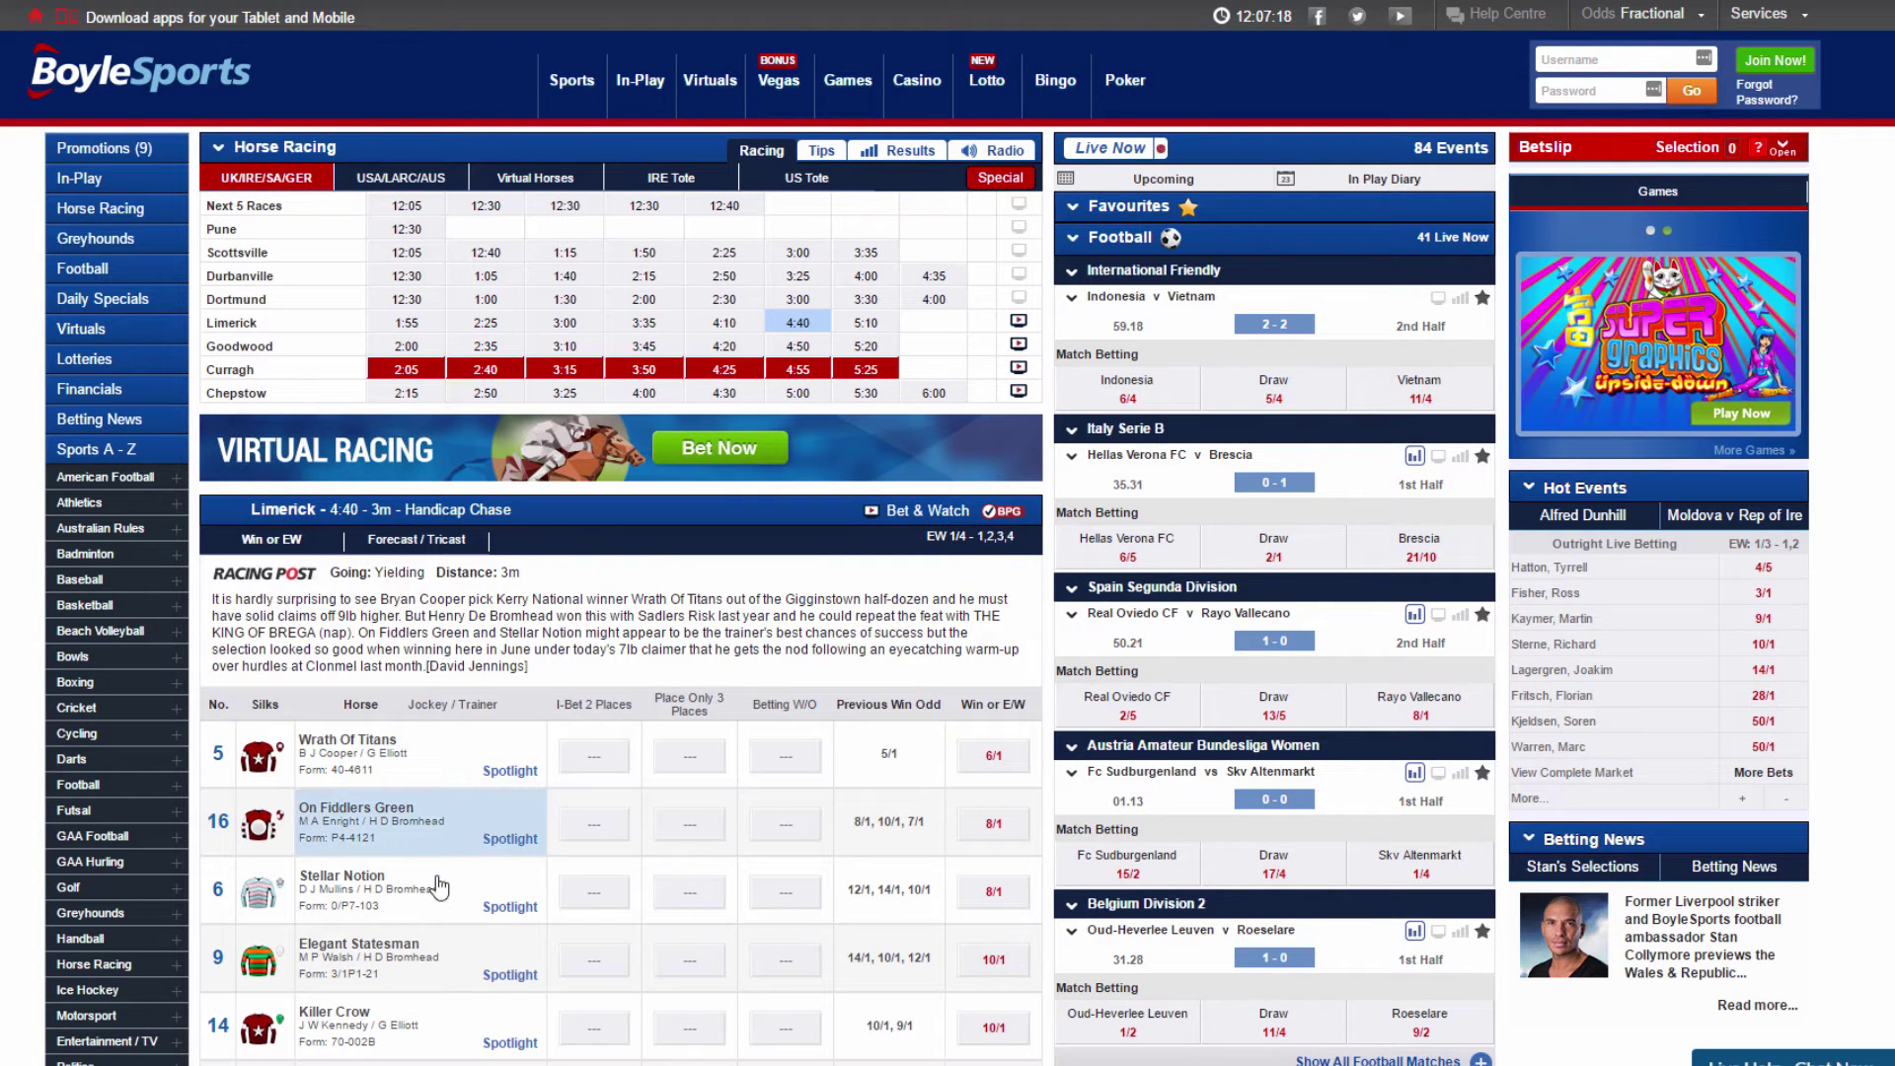
pyautogui.scroll(-5, 437, 885)
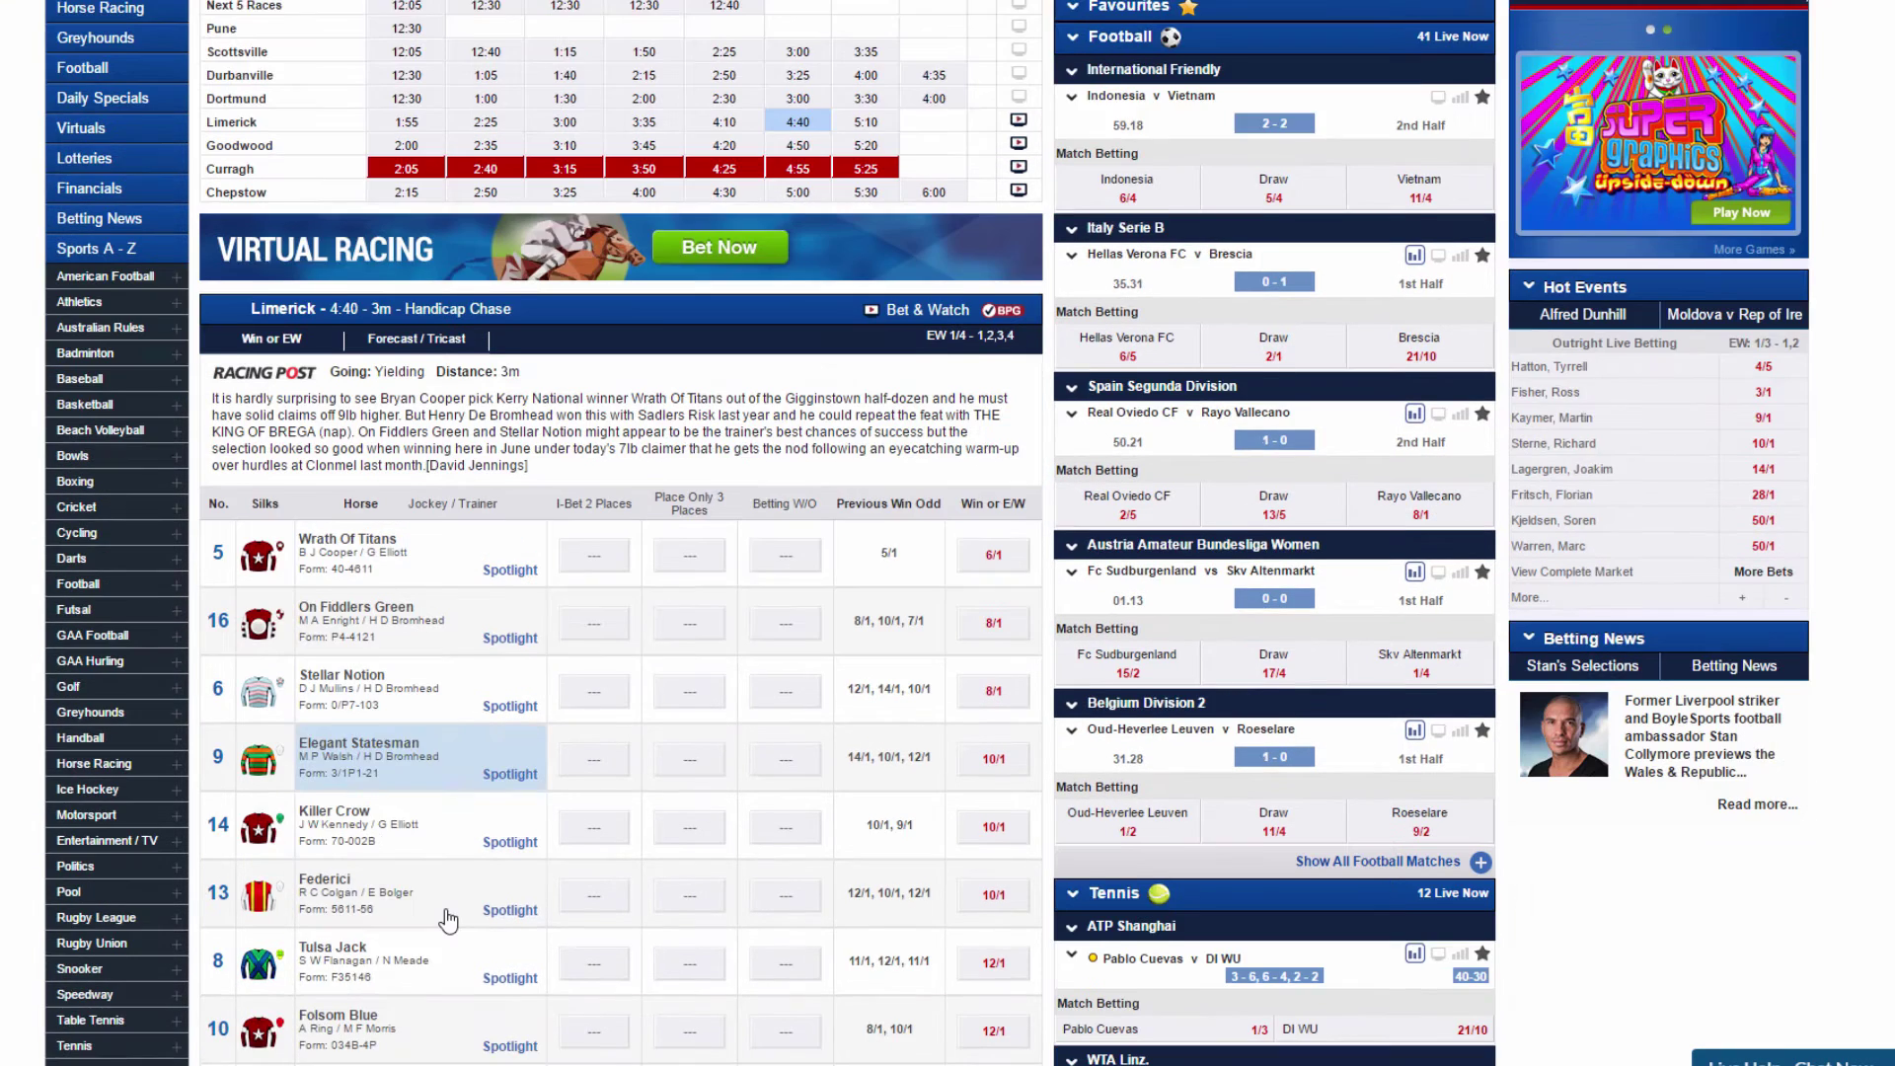
pyautogui.scroll(-2, 461, 915)
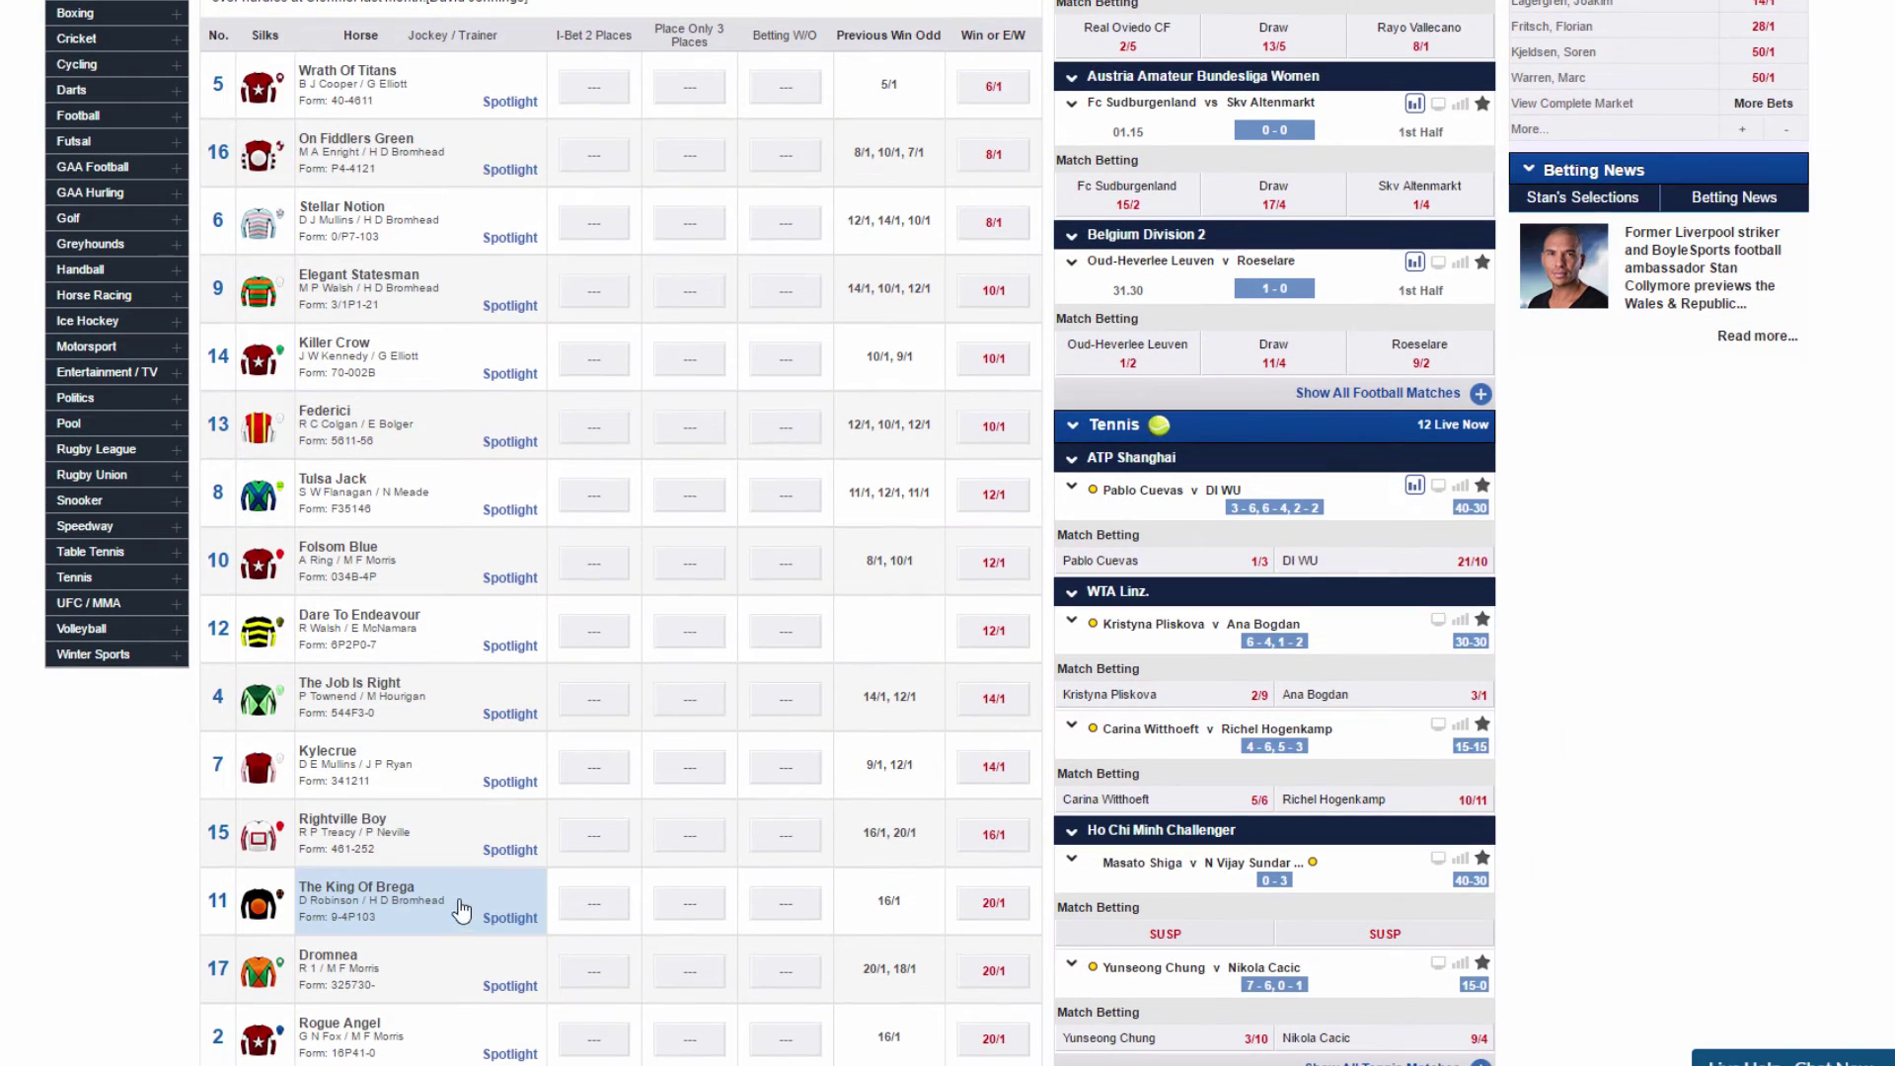
pyautogui.click(1011, 916)
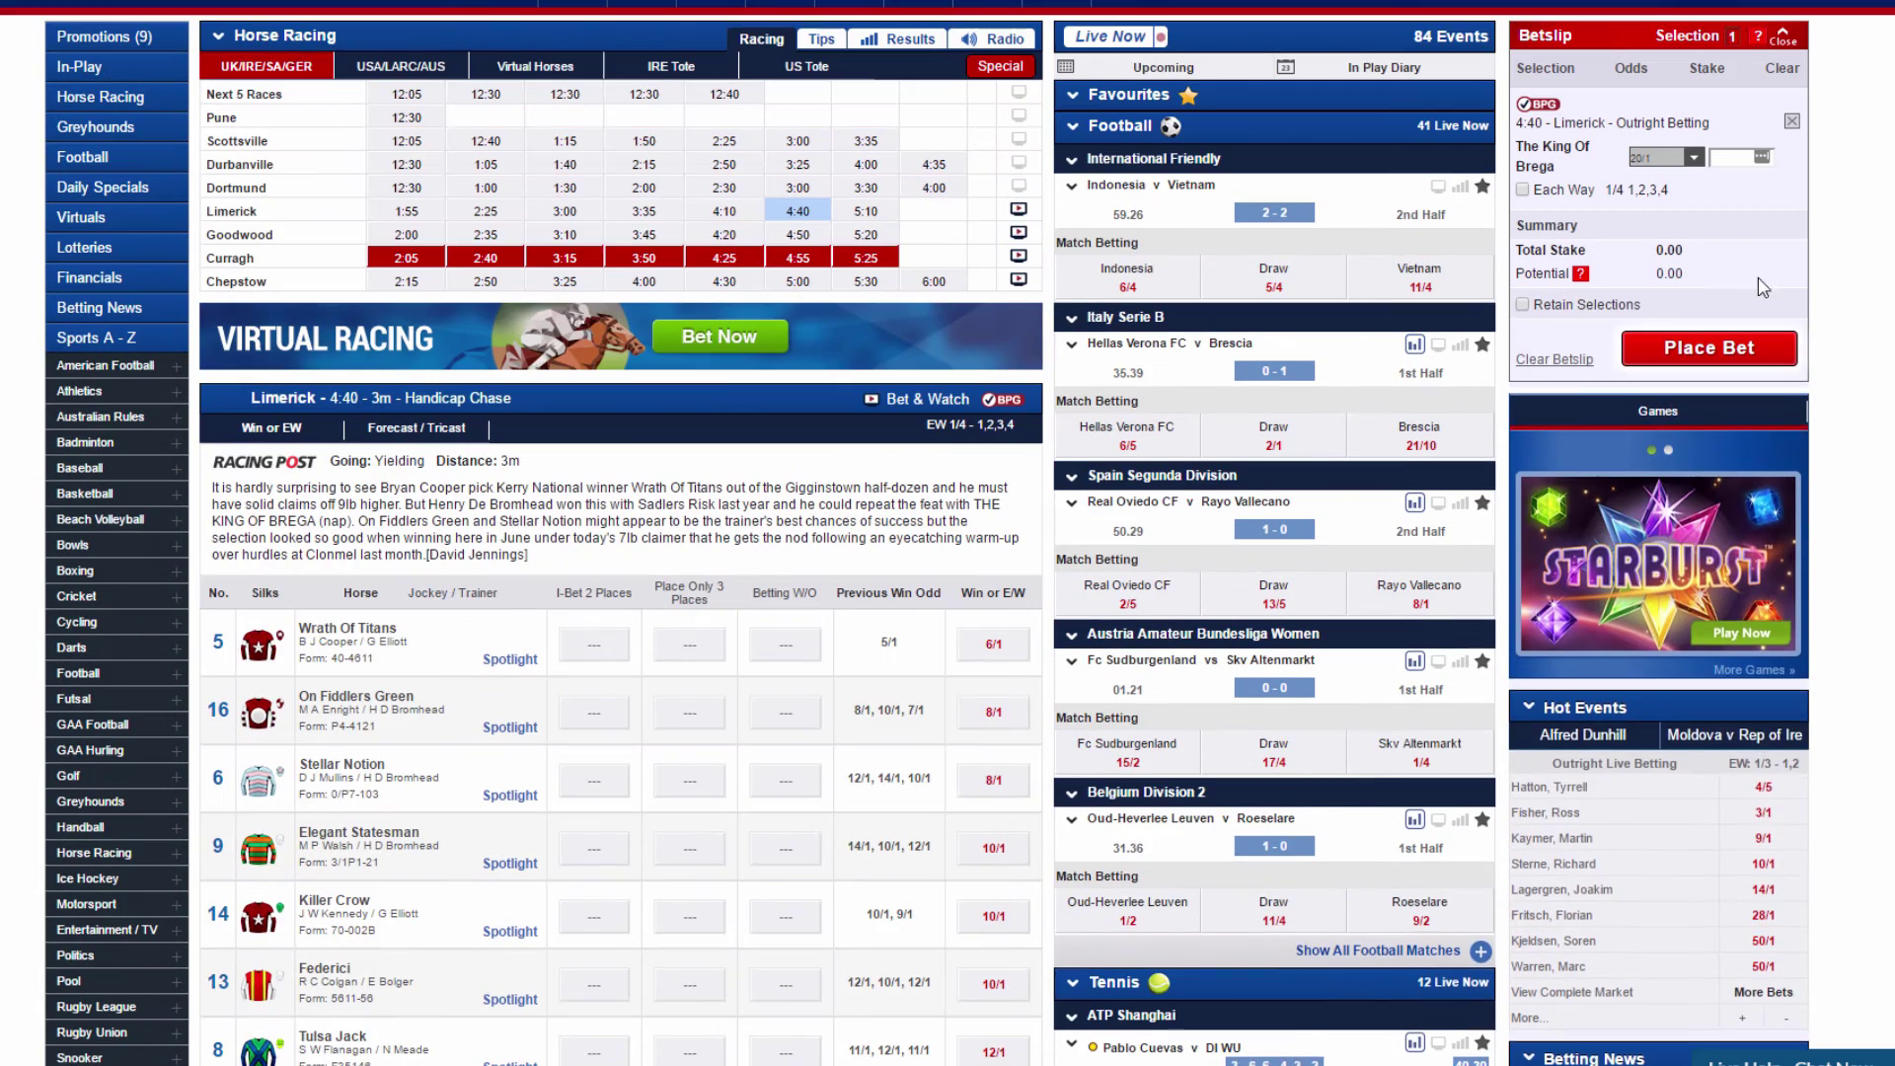
pyautogui.scroll(1, 1763, 281)
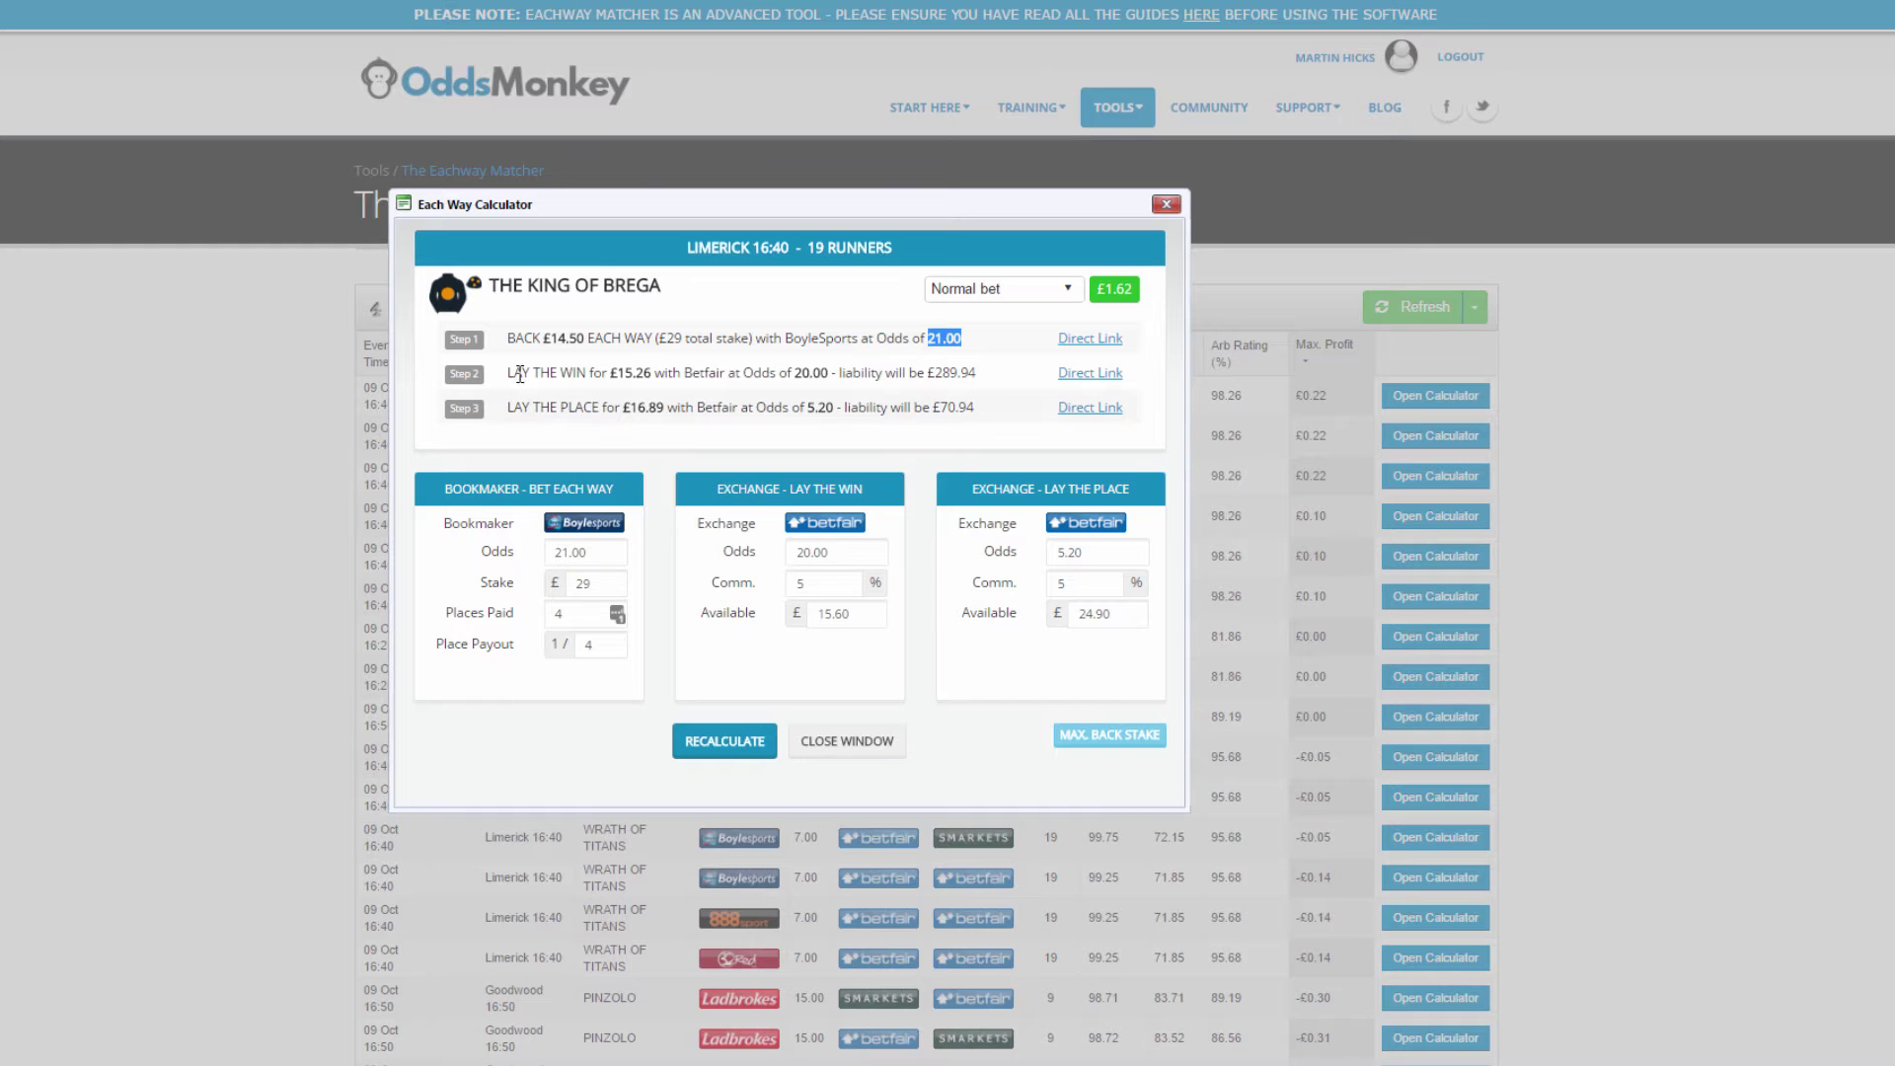
# - Check the win lay stake, switch to Betfair's 16:40 Limerick Win market and select the 19.5 lay odds for The King Of Brega
pyautogui.moveTo(619, 372); pyautogui.dragTo(647, 371)
pyautogui.hotkey('ctrl', 'Tab')
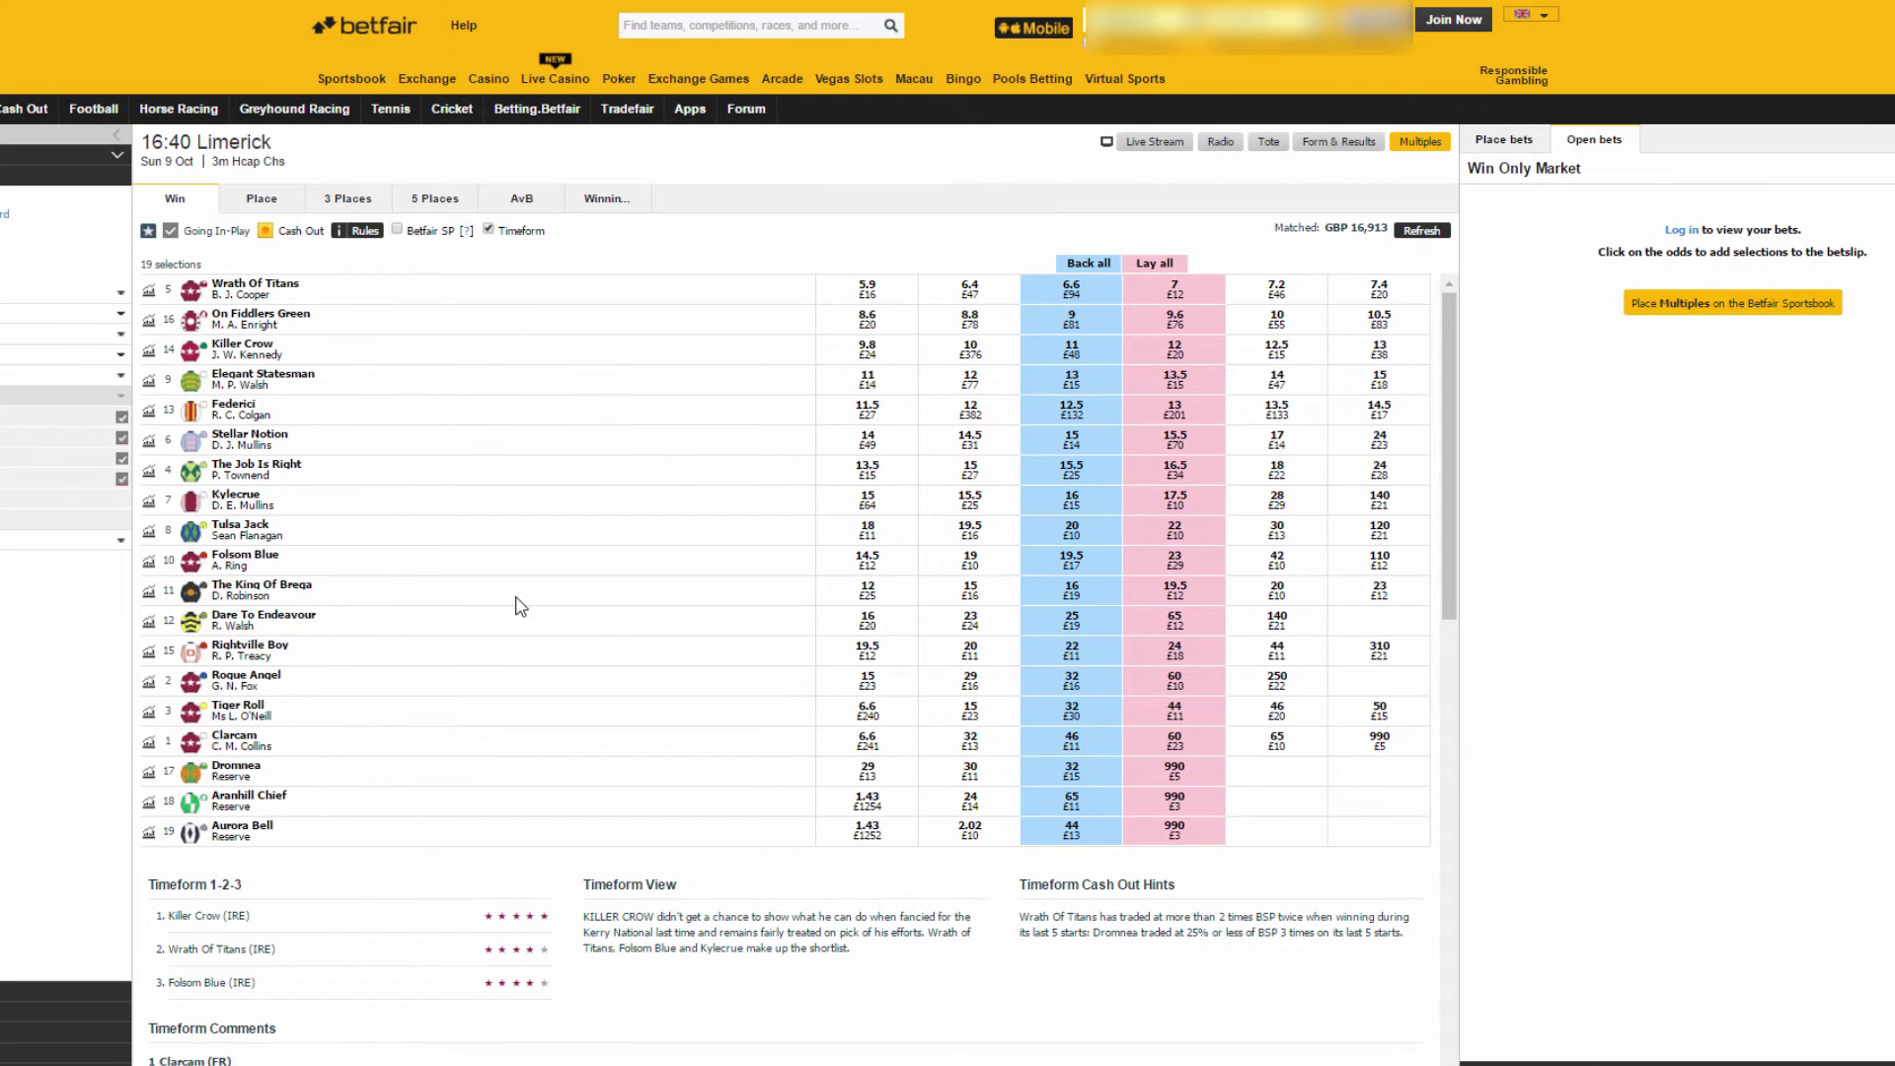
pyautogui.click(1178, 597)
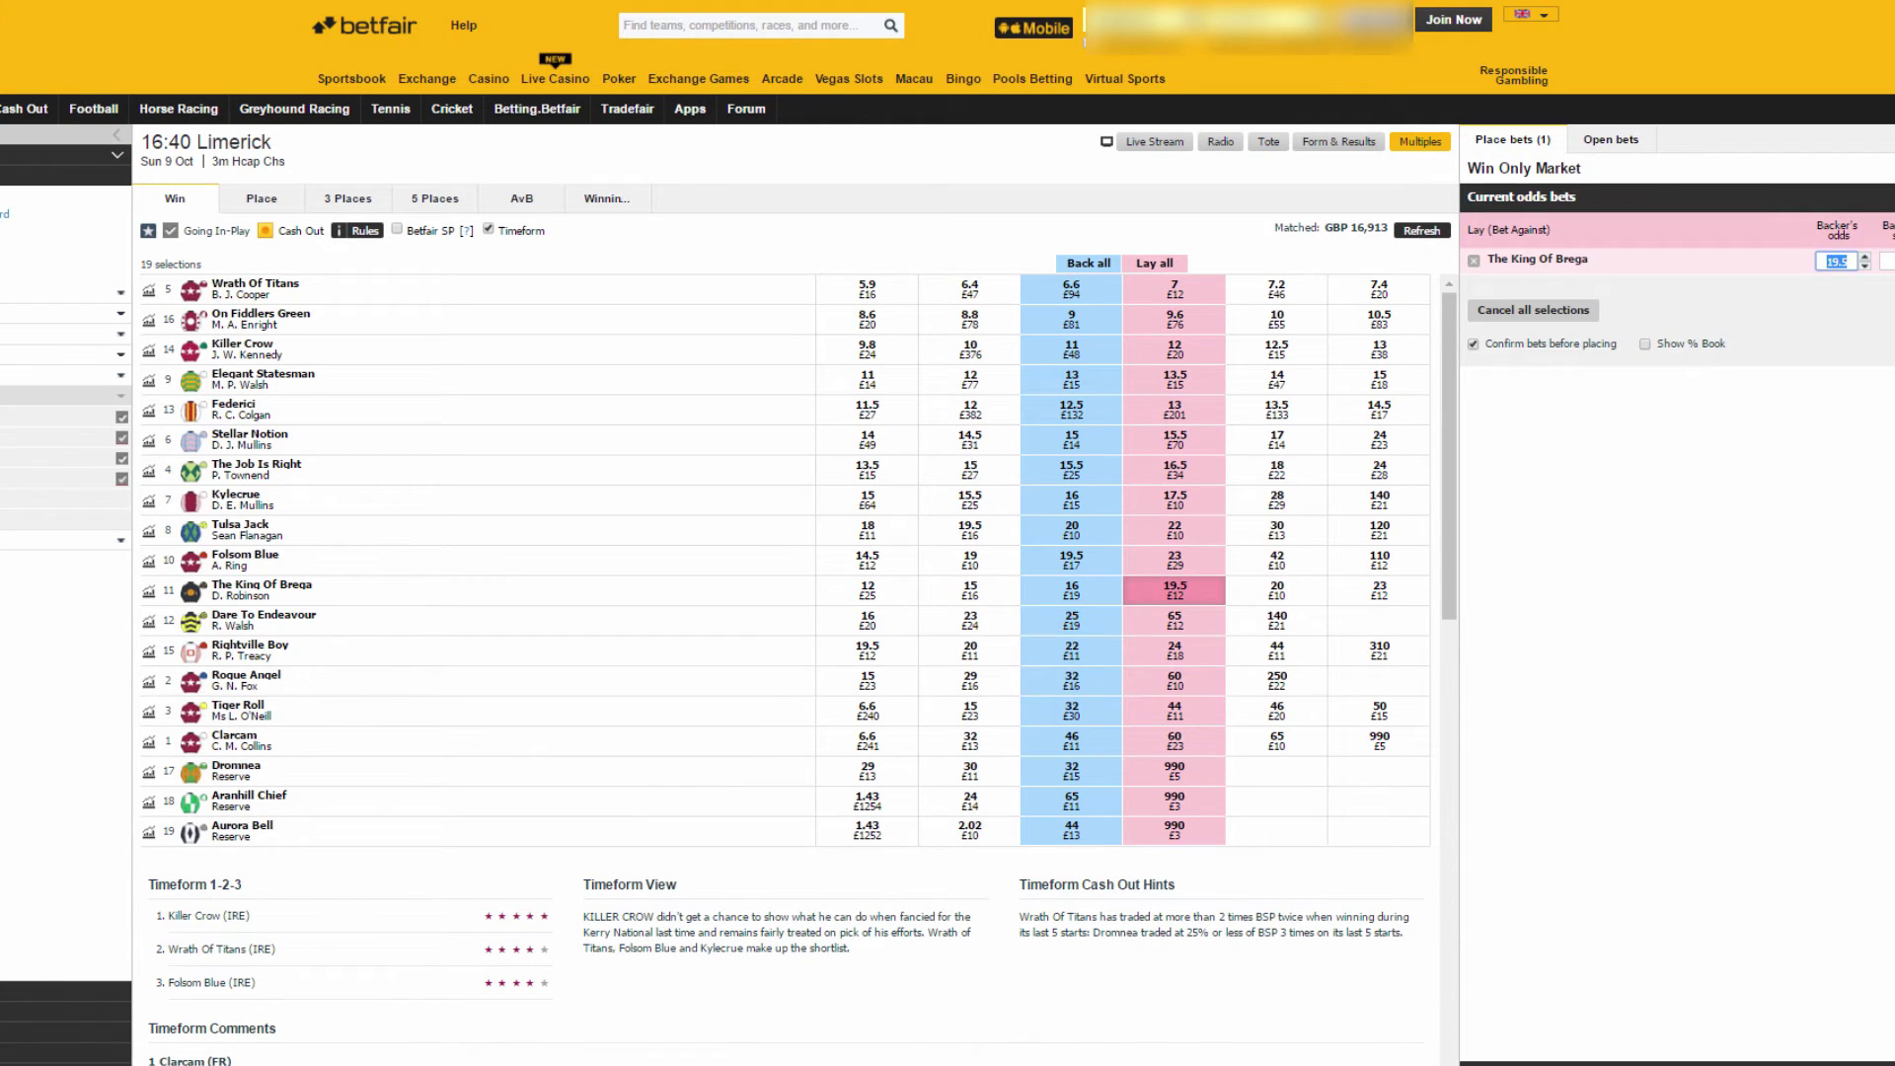
# - Return to the each-way calculator, set the lay-the-win odds to 19.5, recalculate and highlight the resulting profit
pyautogui.hotkey('ctrl', 'Tab')
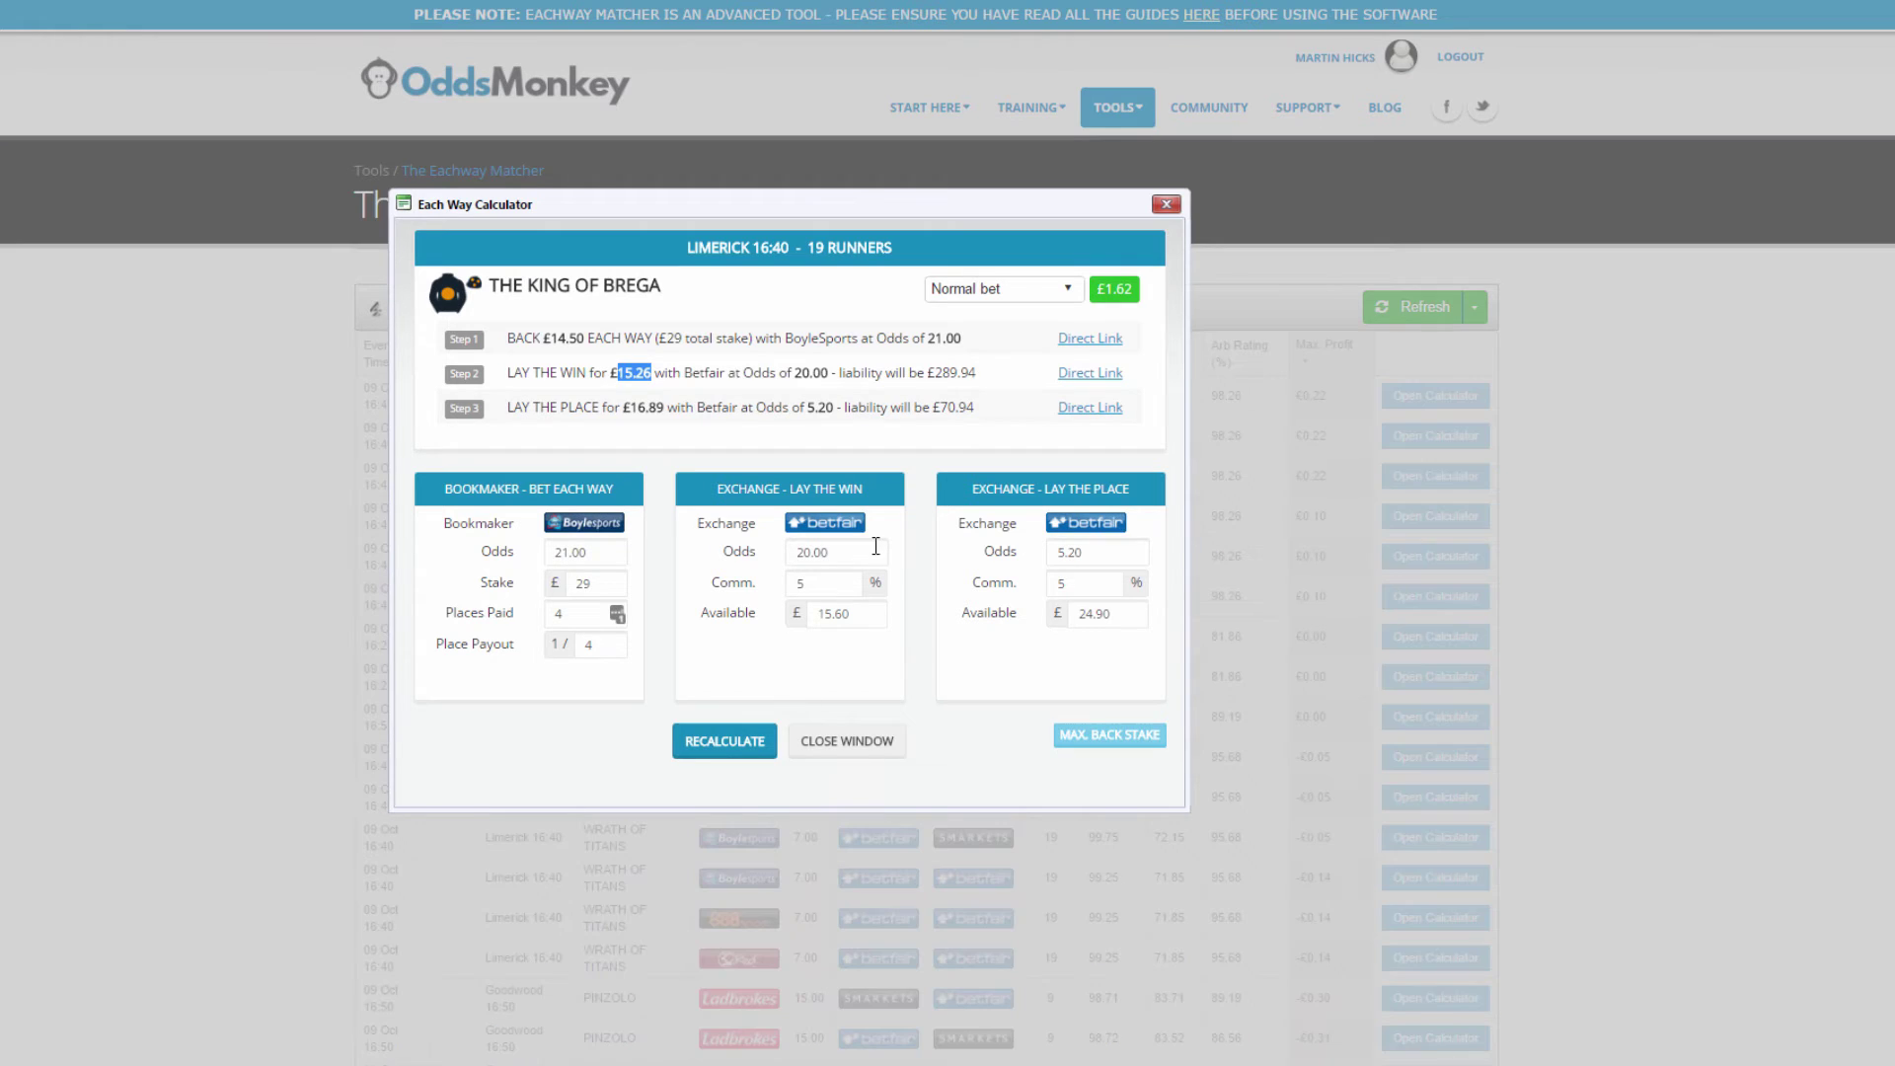
pyautogui.moveTo(876, 550); pyautogui.dragTo(775, 589)
pyautogui.write('19.5')
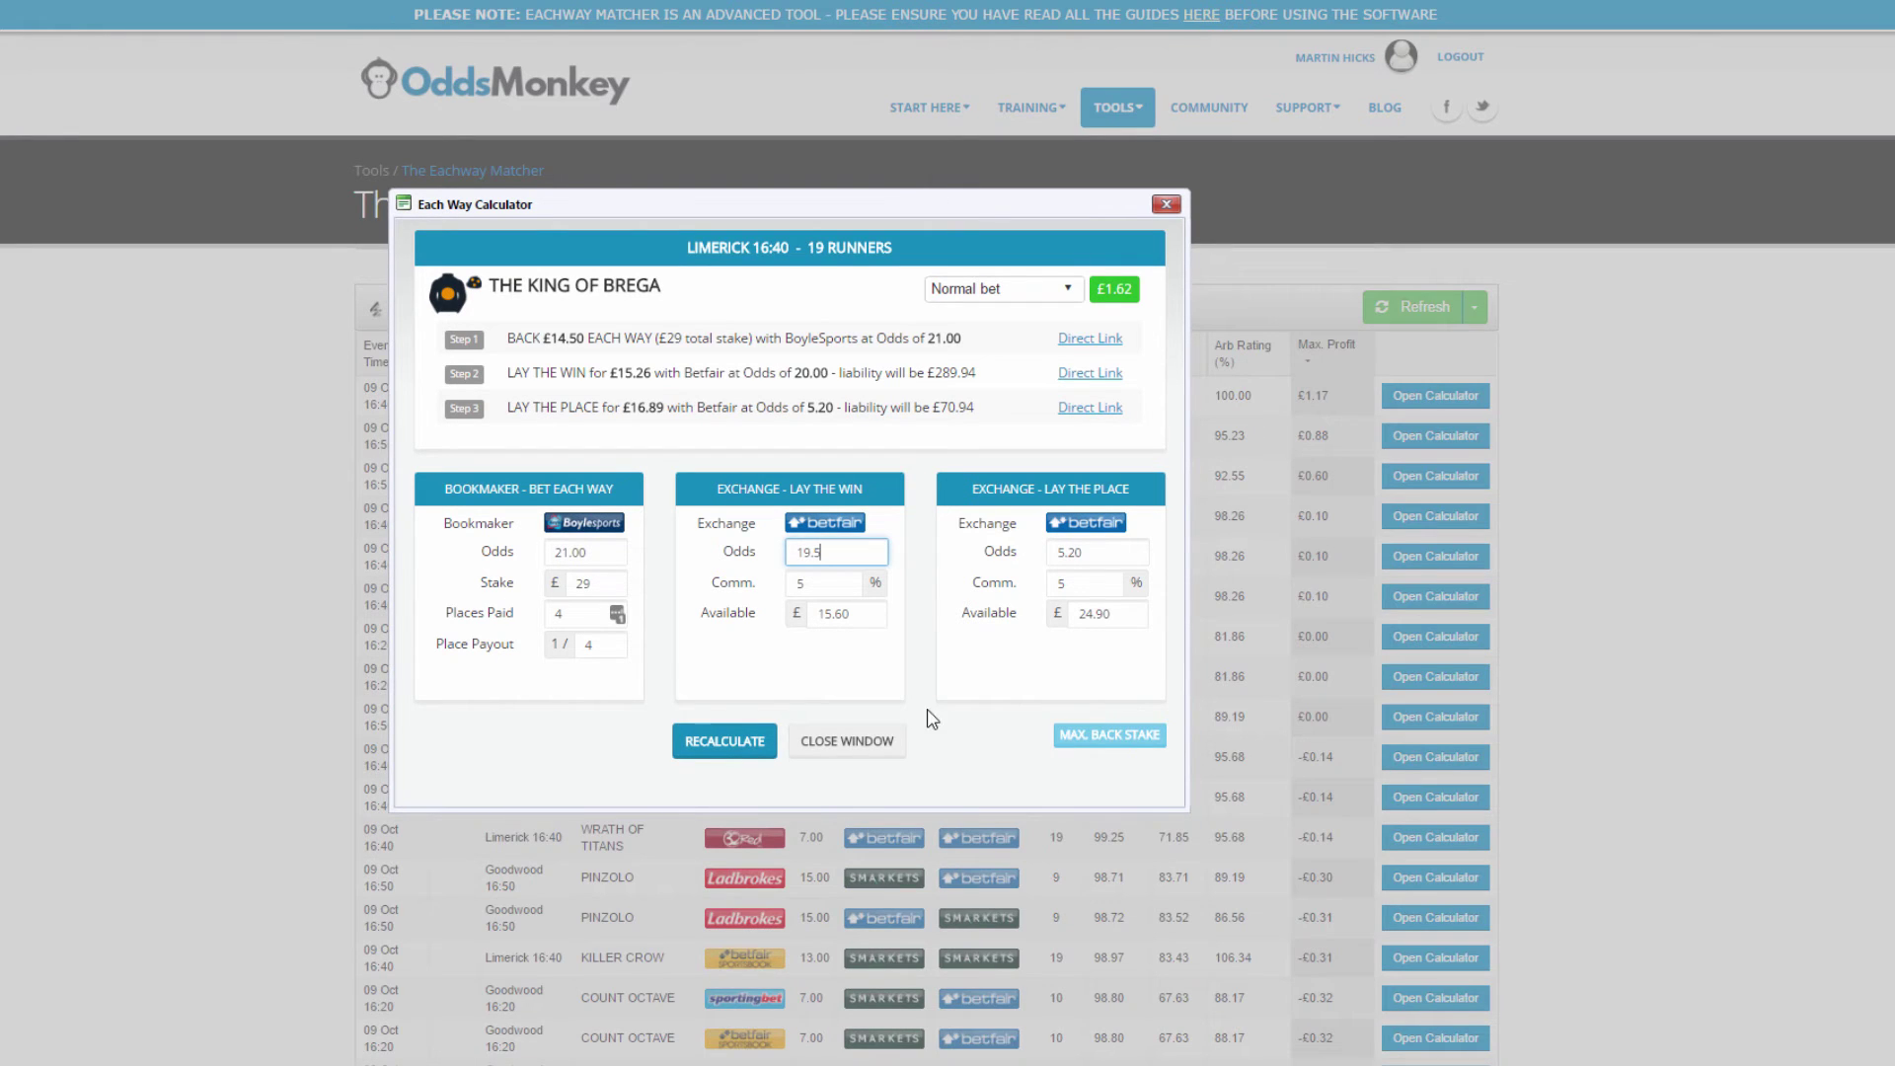
pyautogui.click(726, 743)
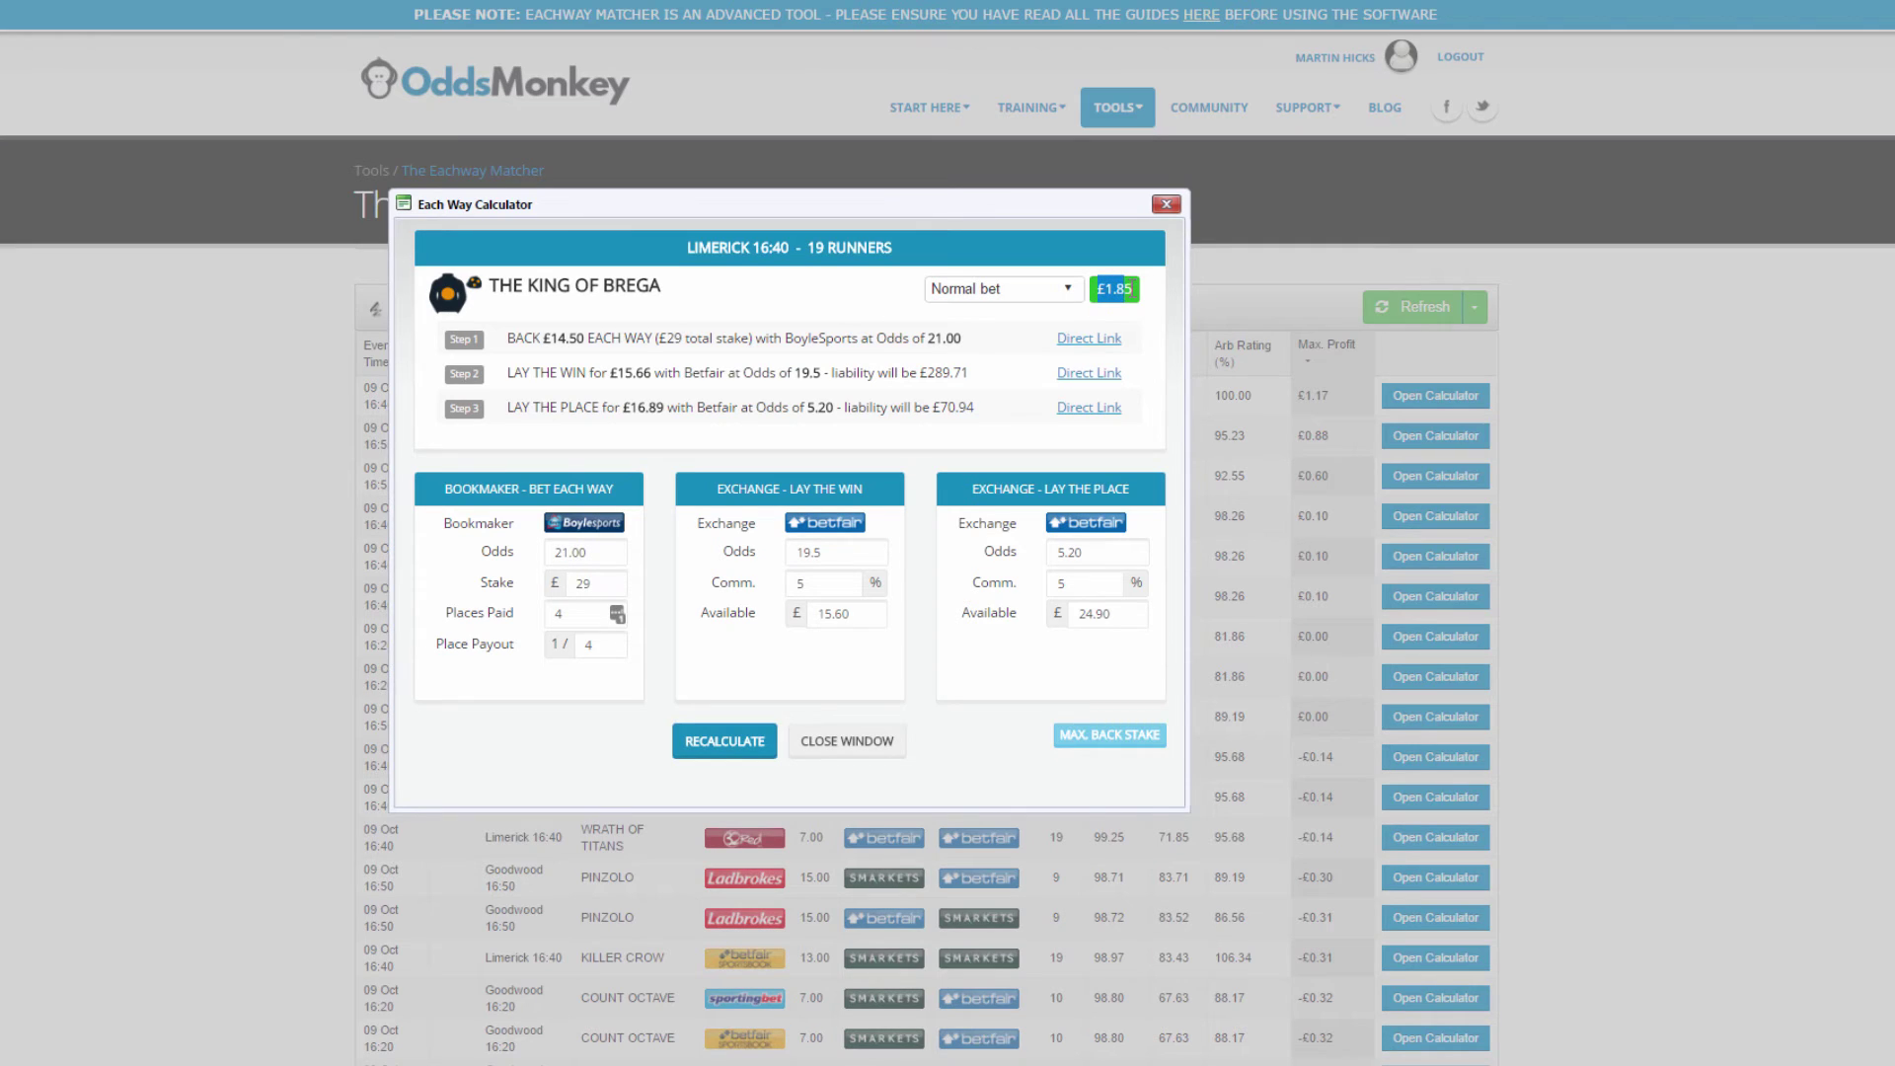
pyautogui.click(1115, 288)
# - Check the calculator's place odds and select the 5.2 lay odds for The King Of Brega in Betfair's Place market
pyautogui.click(1090, 556)
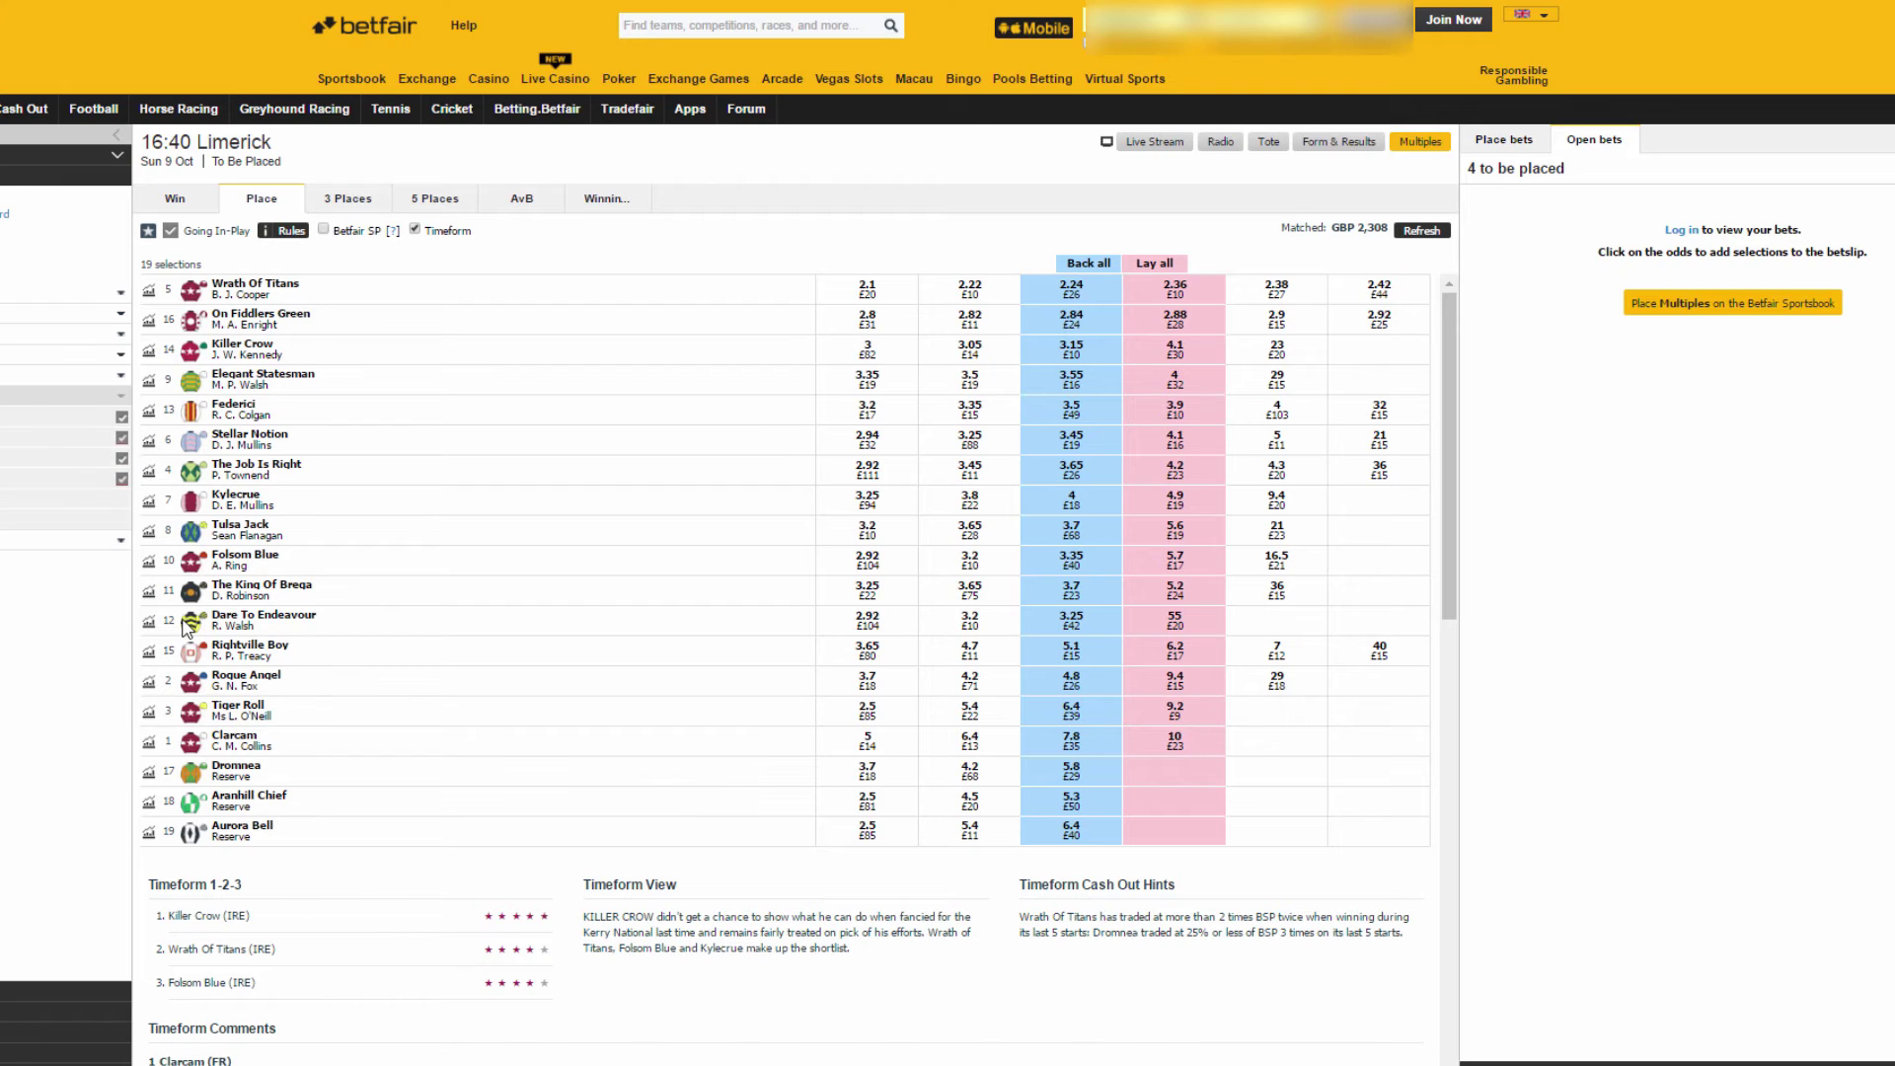
pyautogui.moveTo(225, 671)
pyautogui.click(1135, 597)
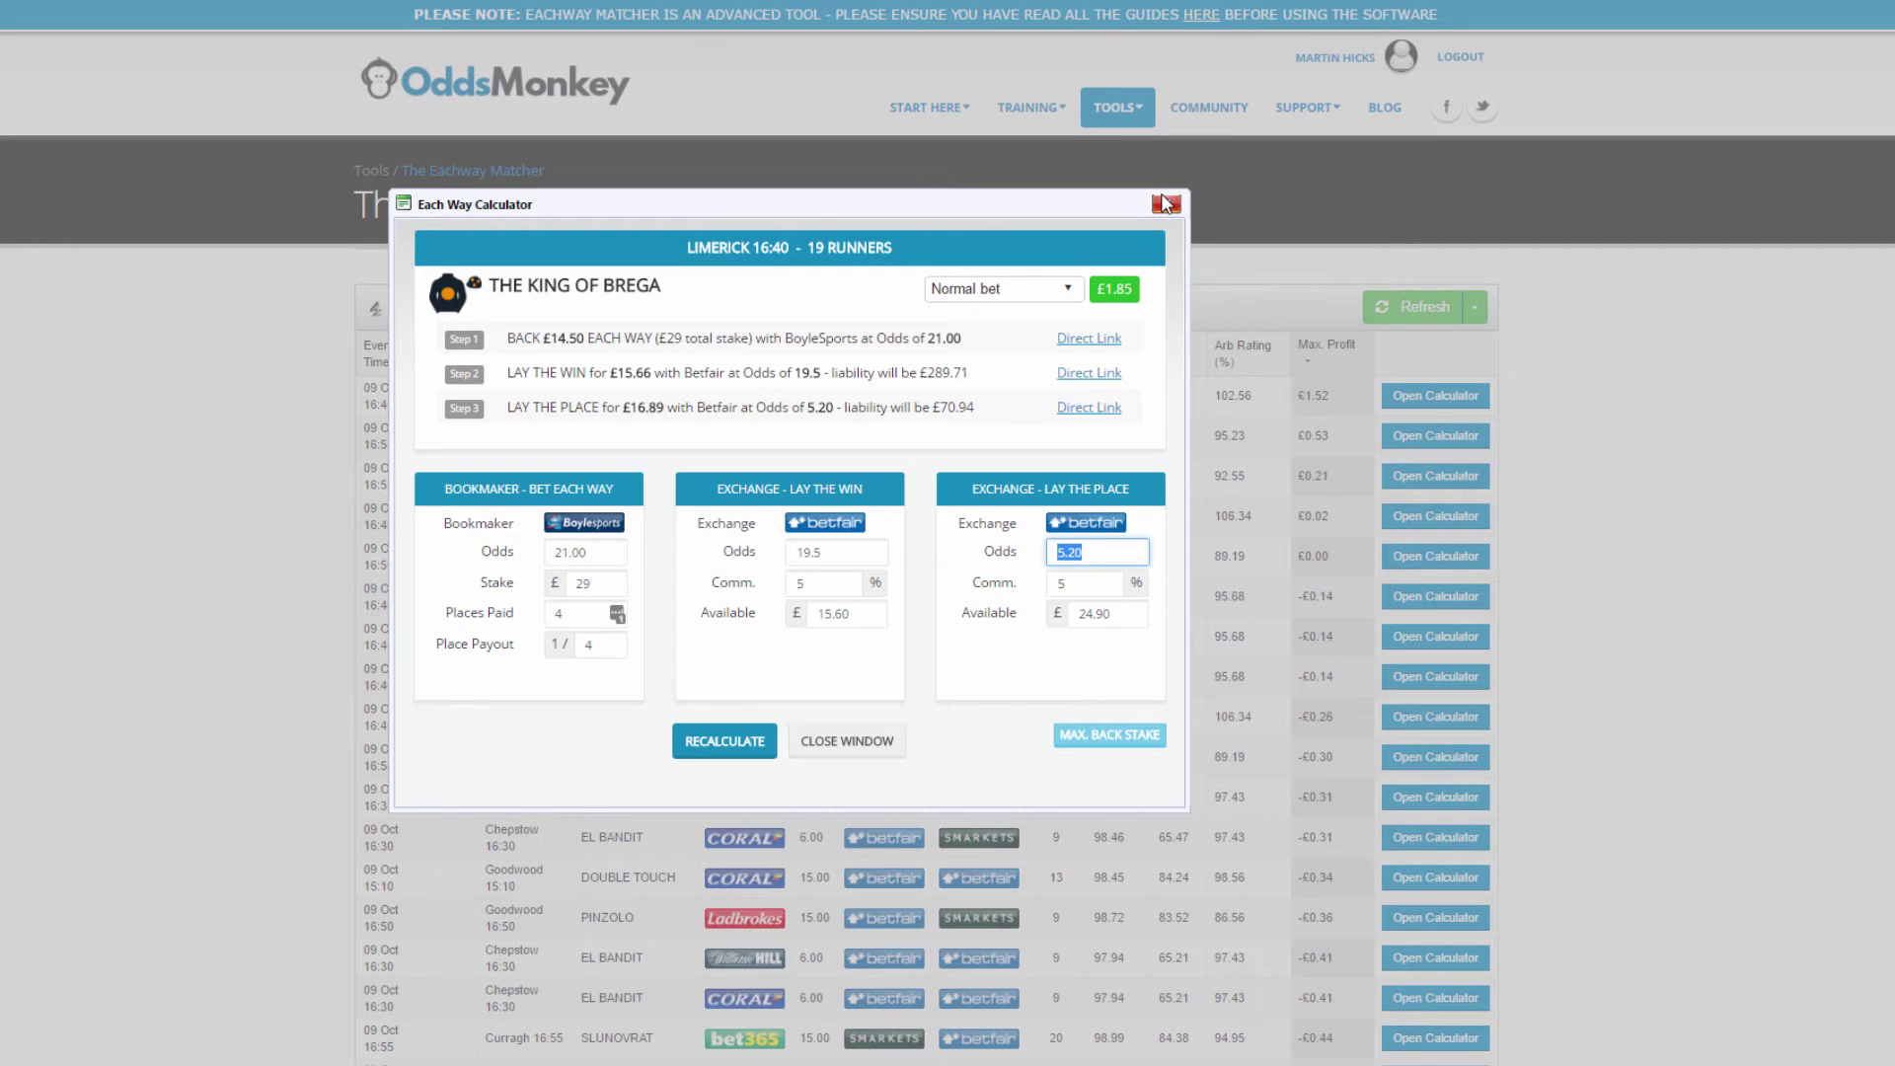
# - Highlight the calculator's profit, close the each-way calculator and highlight the top match's Max. Profit
pyautogui.click(1114, 288)
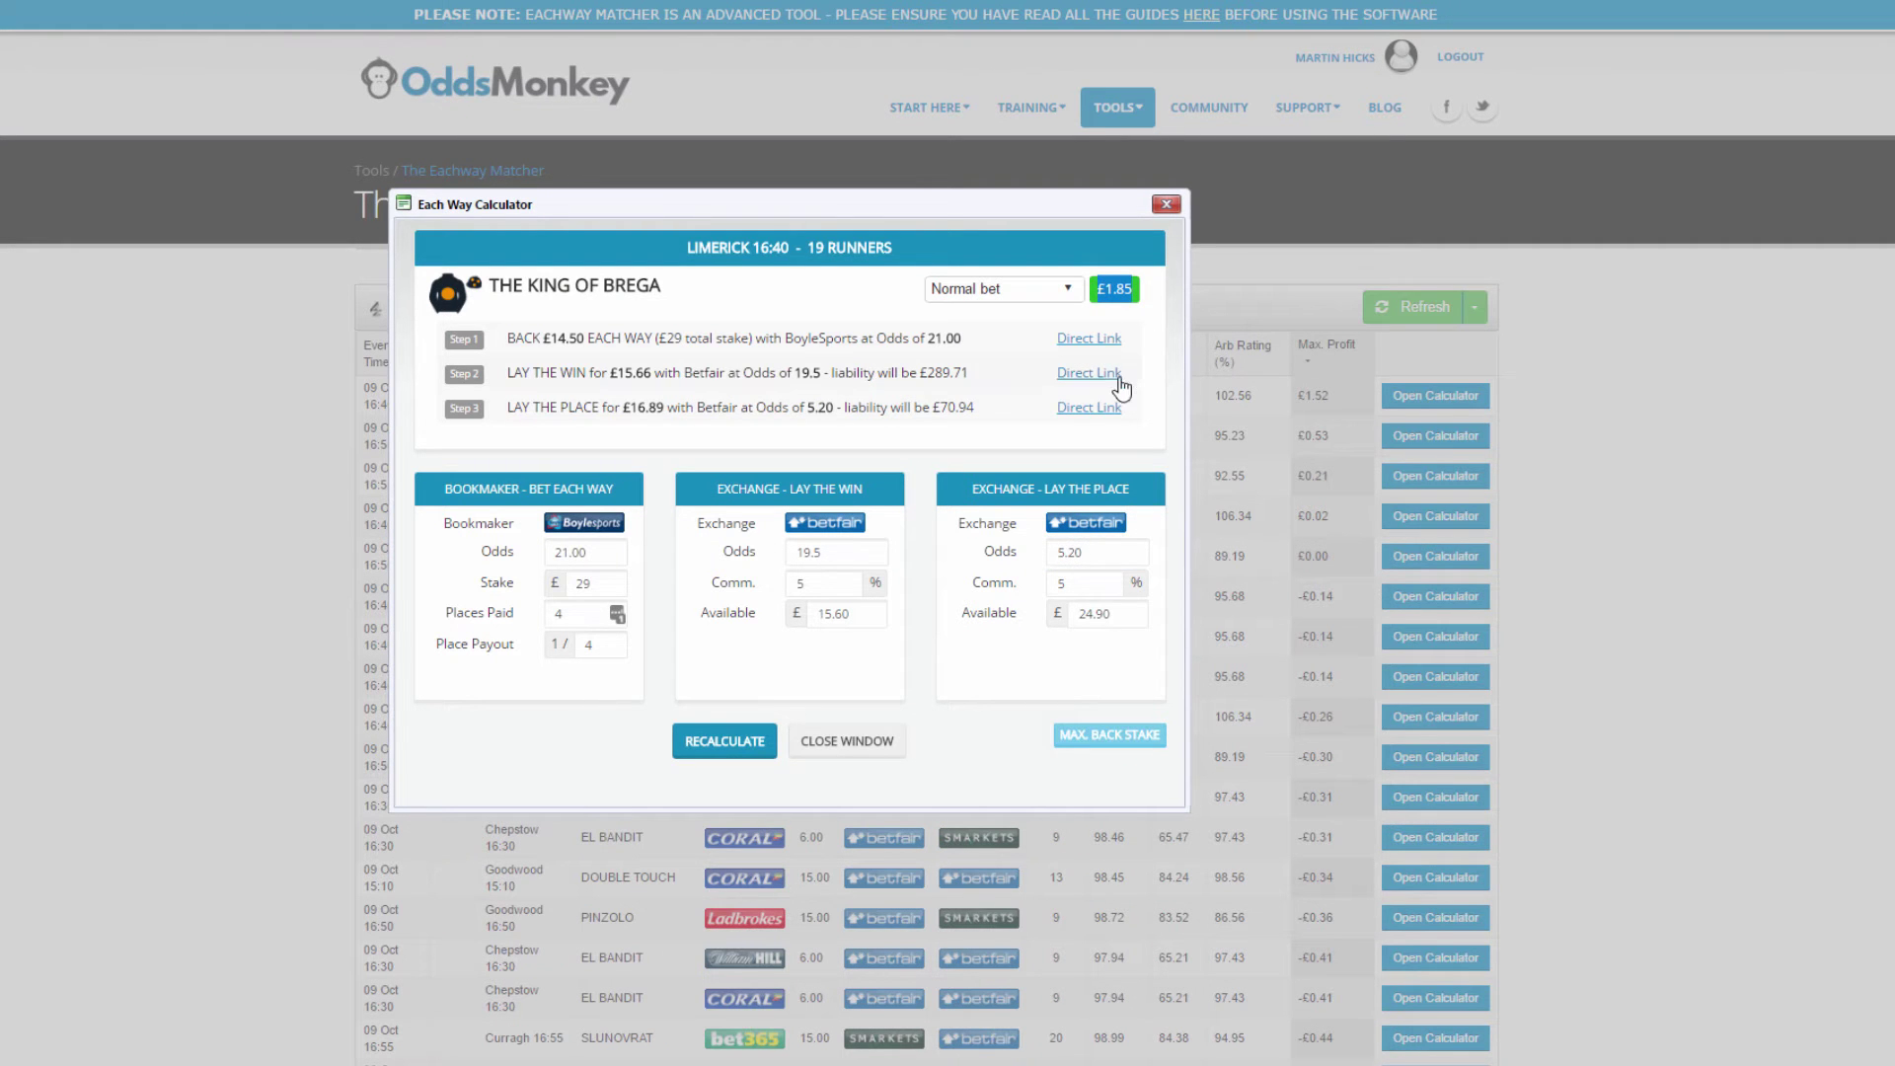
pyautogui.click(1165, 203)
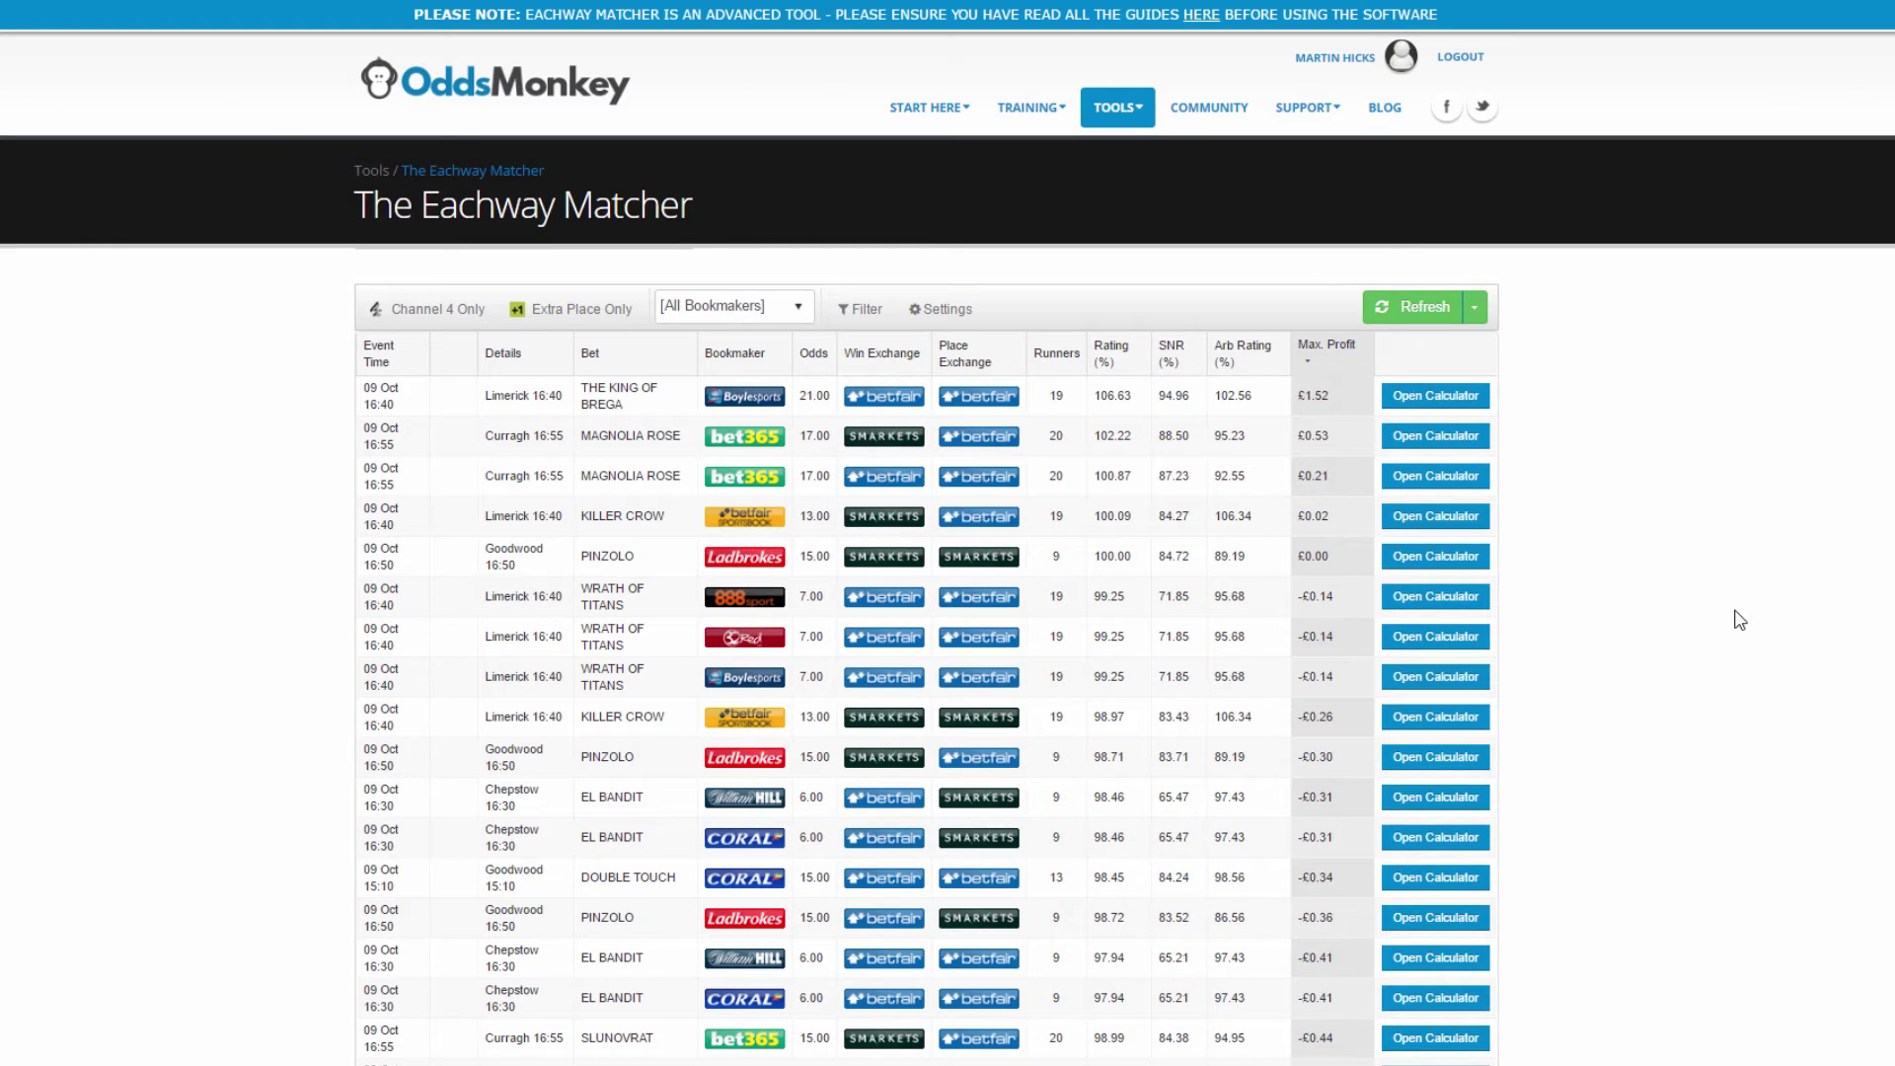
pyautogui.moveTo(1340, 396); pyautogui.dragTo(1297, 399)
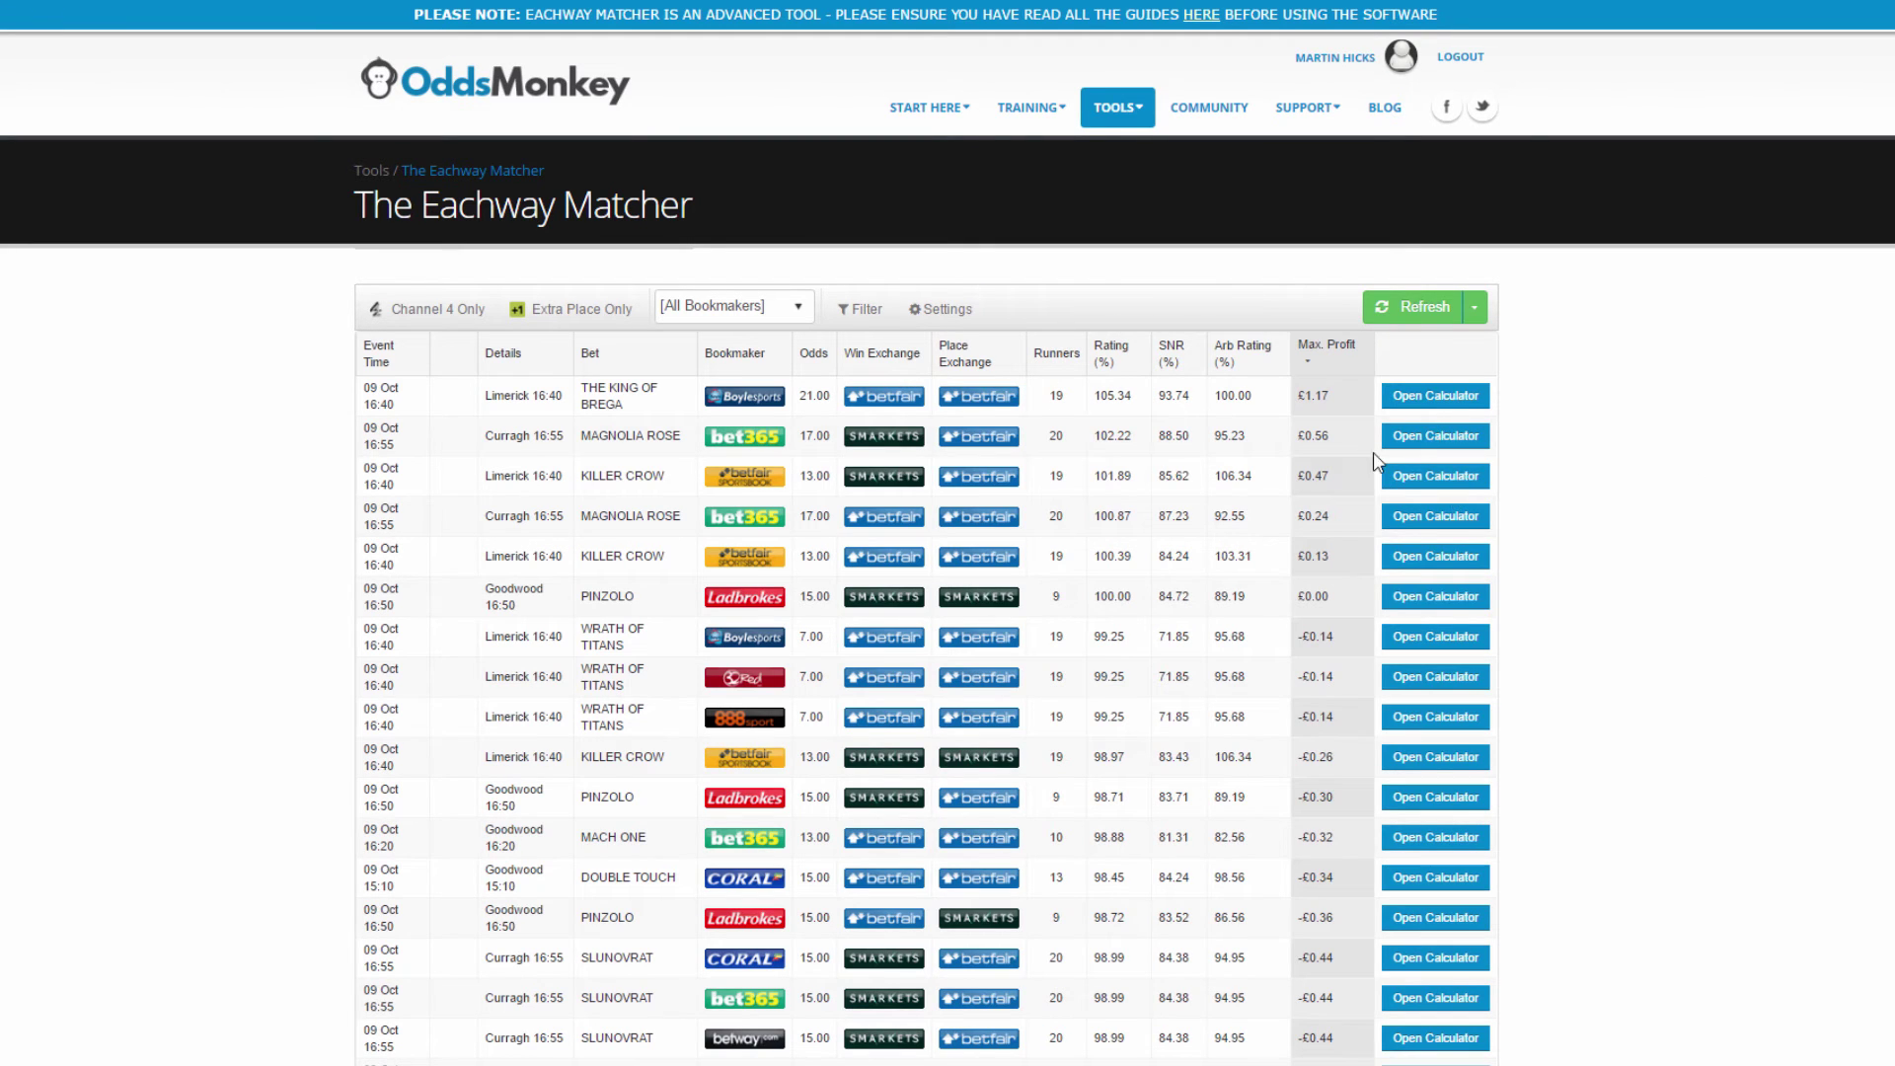
# - Open the each-way calculator for MAGNOLIA ROSE at Curragh 16:55 and examine the race's win and place markets on Smarkets
pyautogui.click(1425, 449)
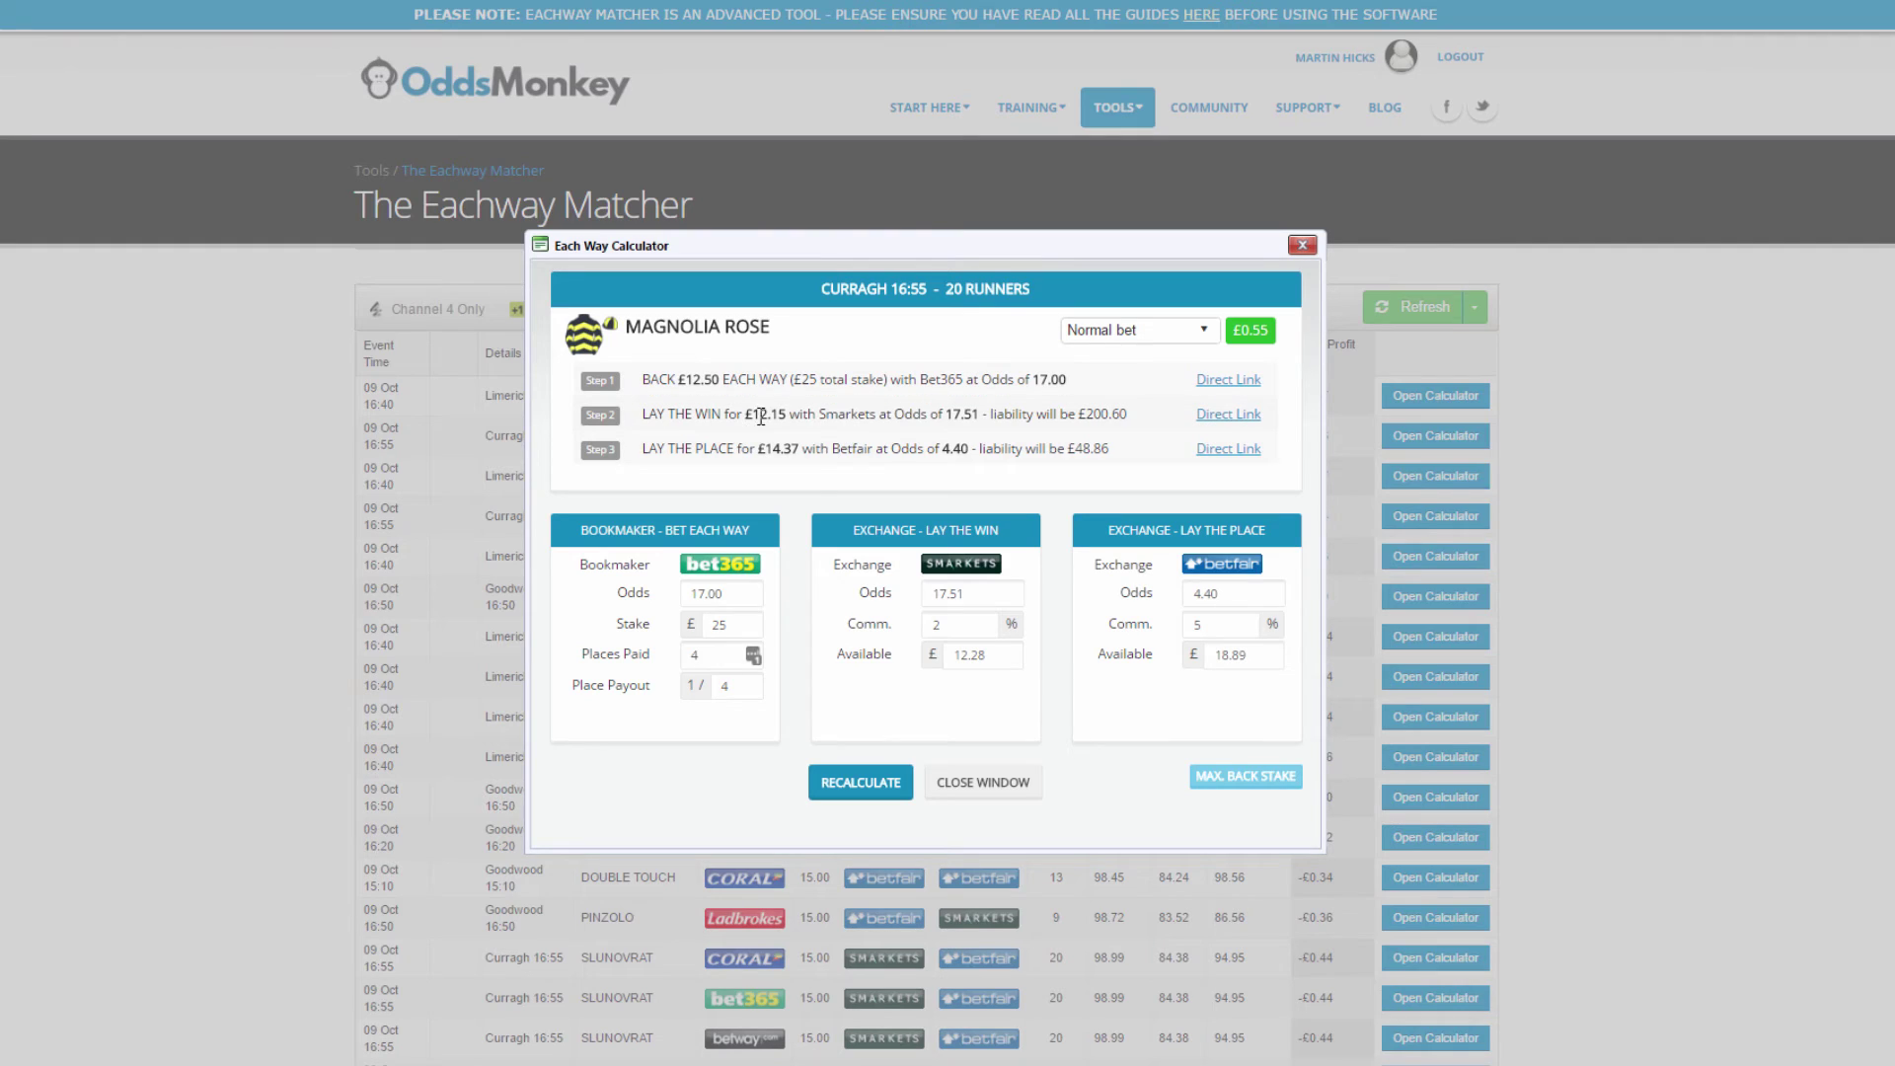
pyautogui.moveTo(753, 414); pyautogui.dragTo(800, 414)
pyautogui.hotkey('alt', 'Tab')
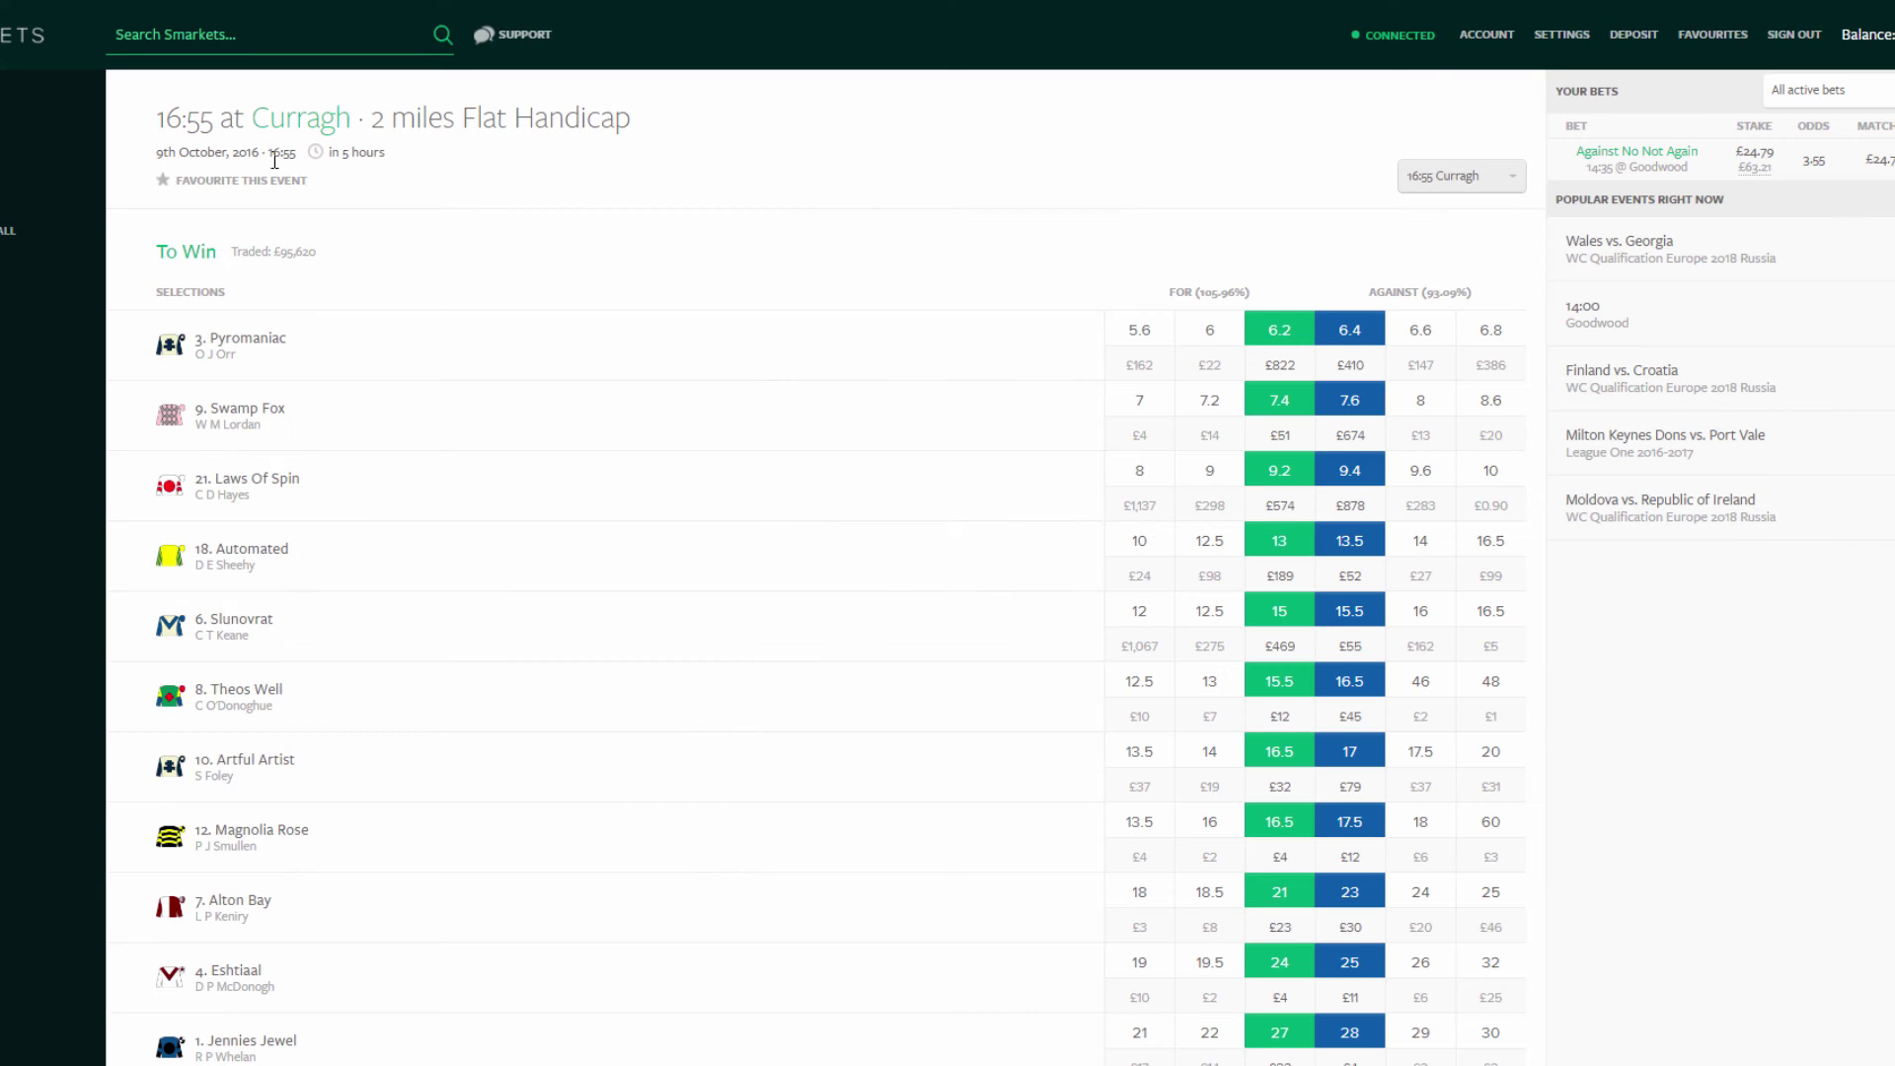
pyautogui.scroll(-6, 449, 671)
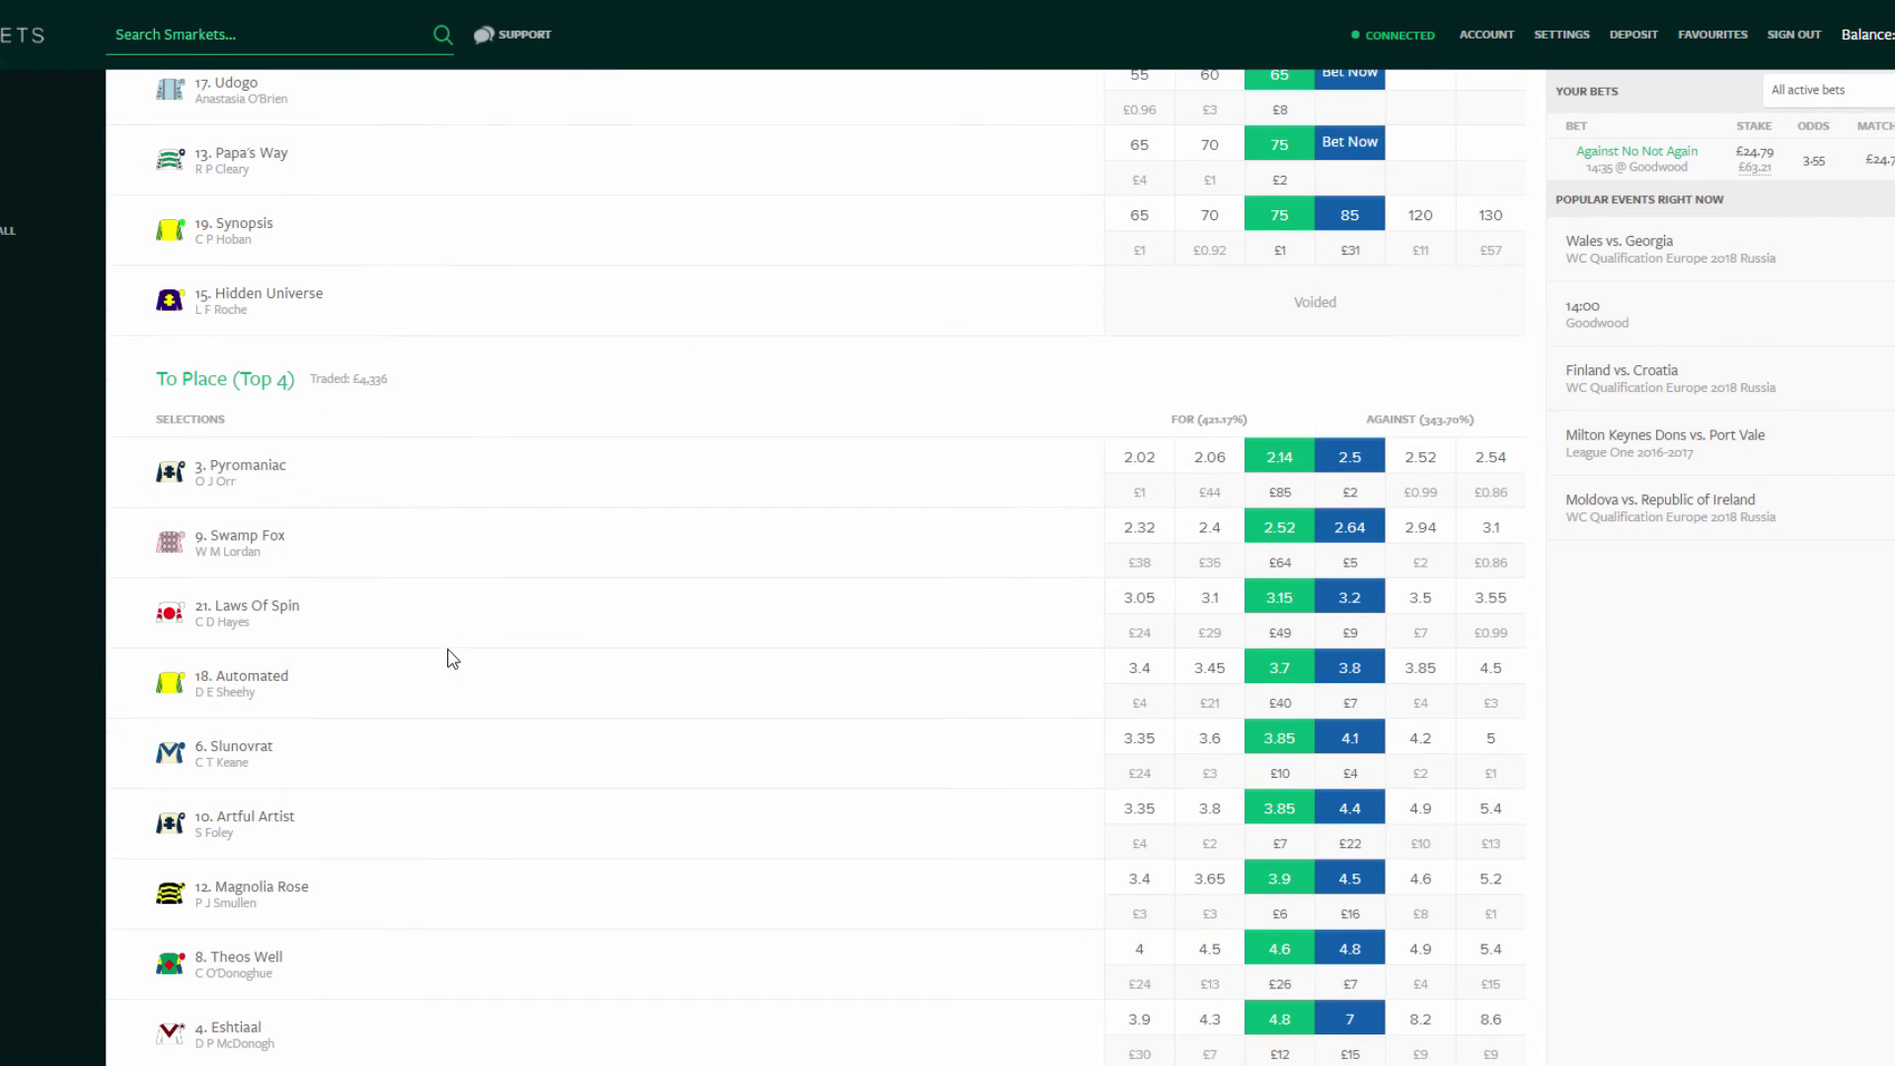
# - Check Magnolia Rose in Smarkets' To Place market, set the calculator's lay-the-win odds to 16.5 and recalculate
pyautogui.scroll(-1, 395, 553)
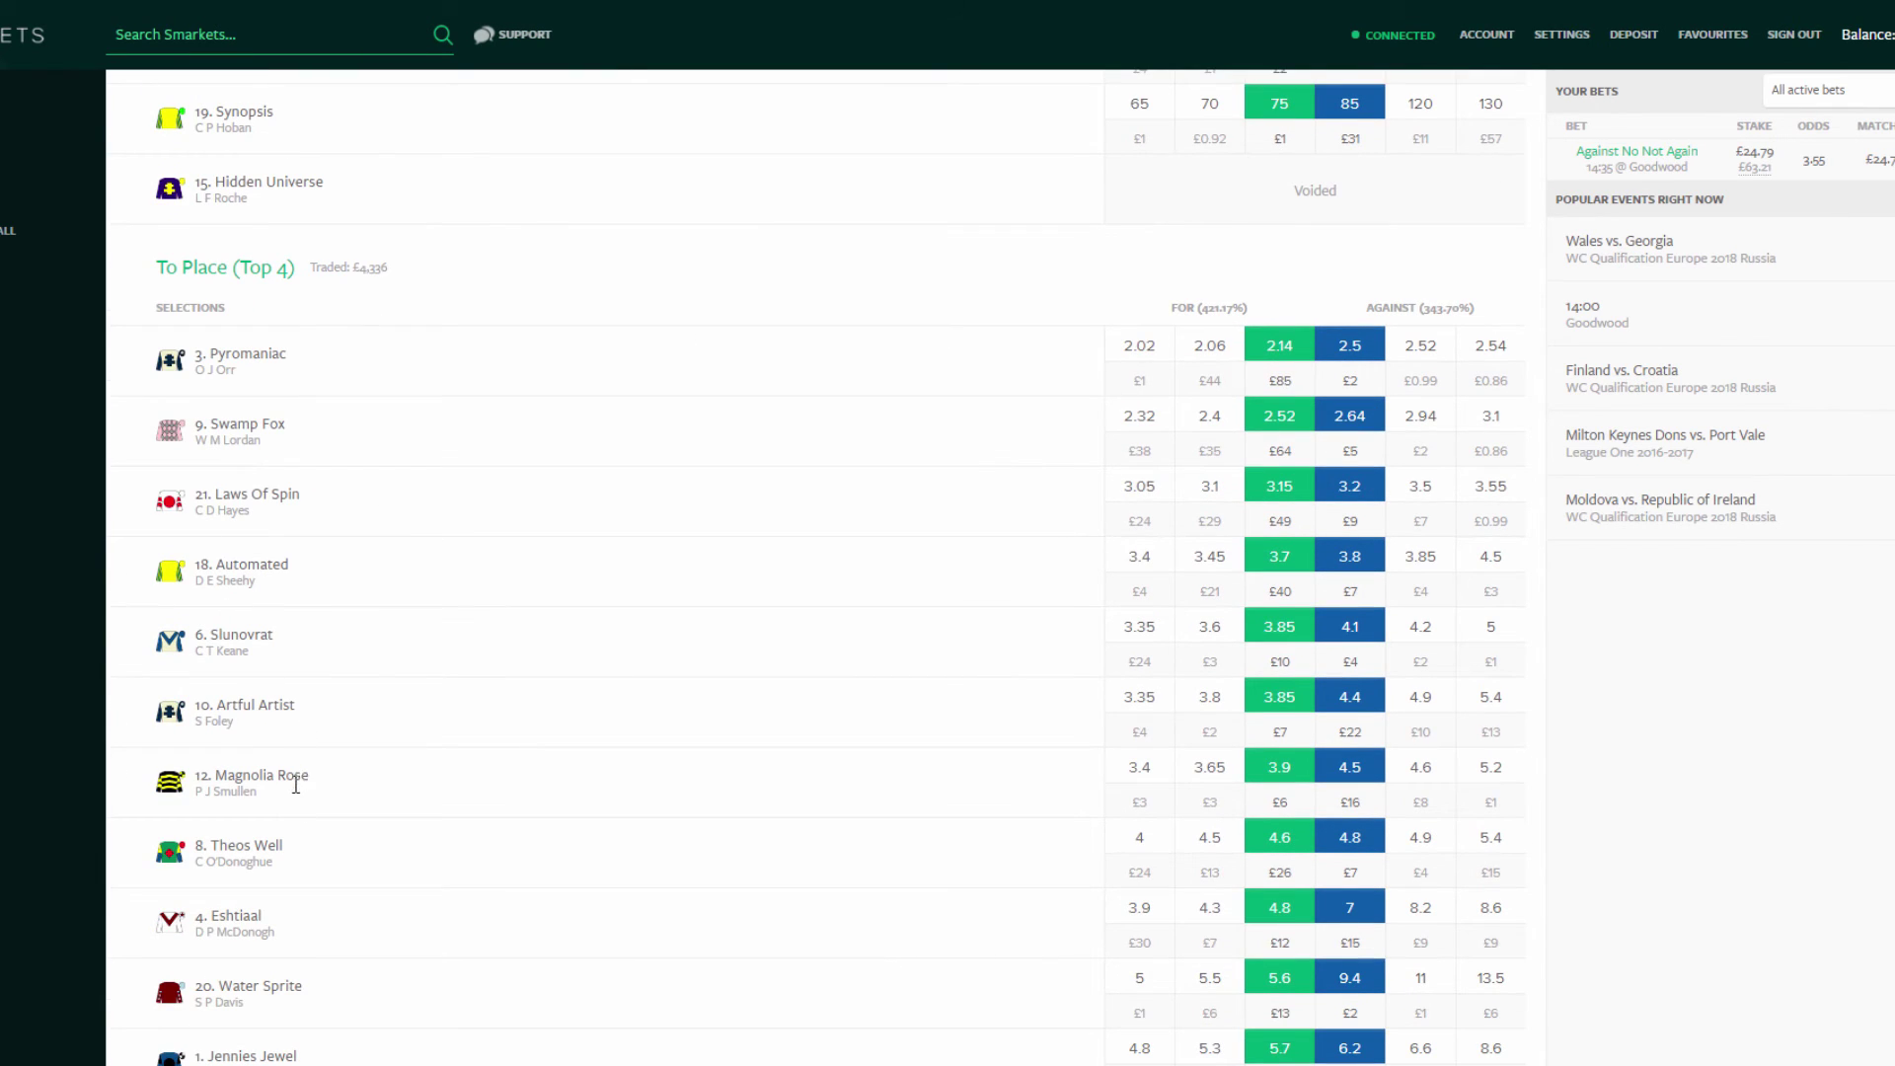
pyautogui.scroll(12, 957, 574)
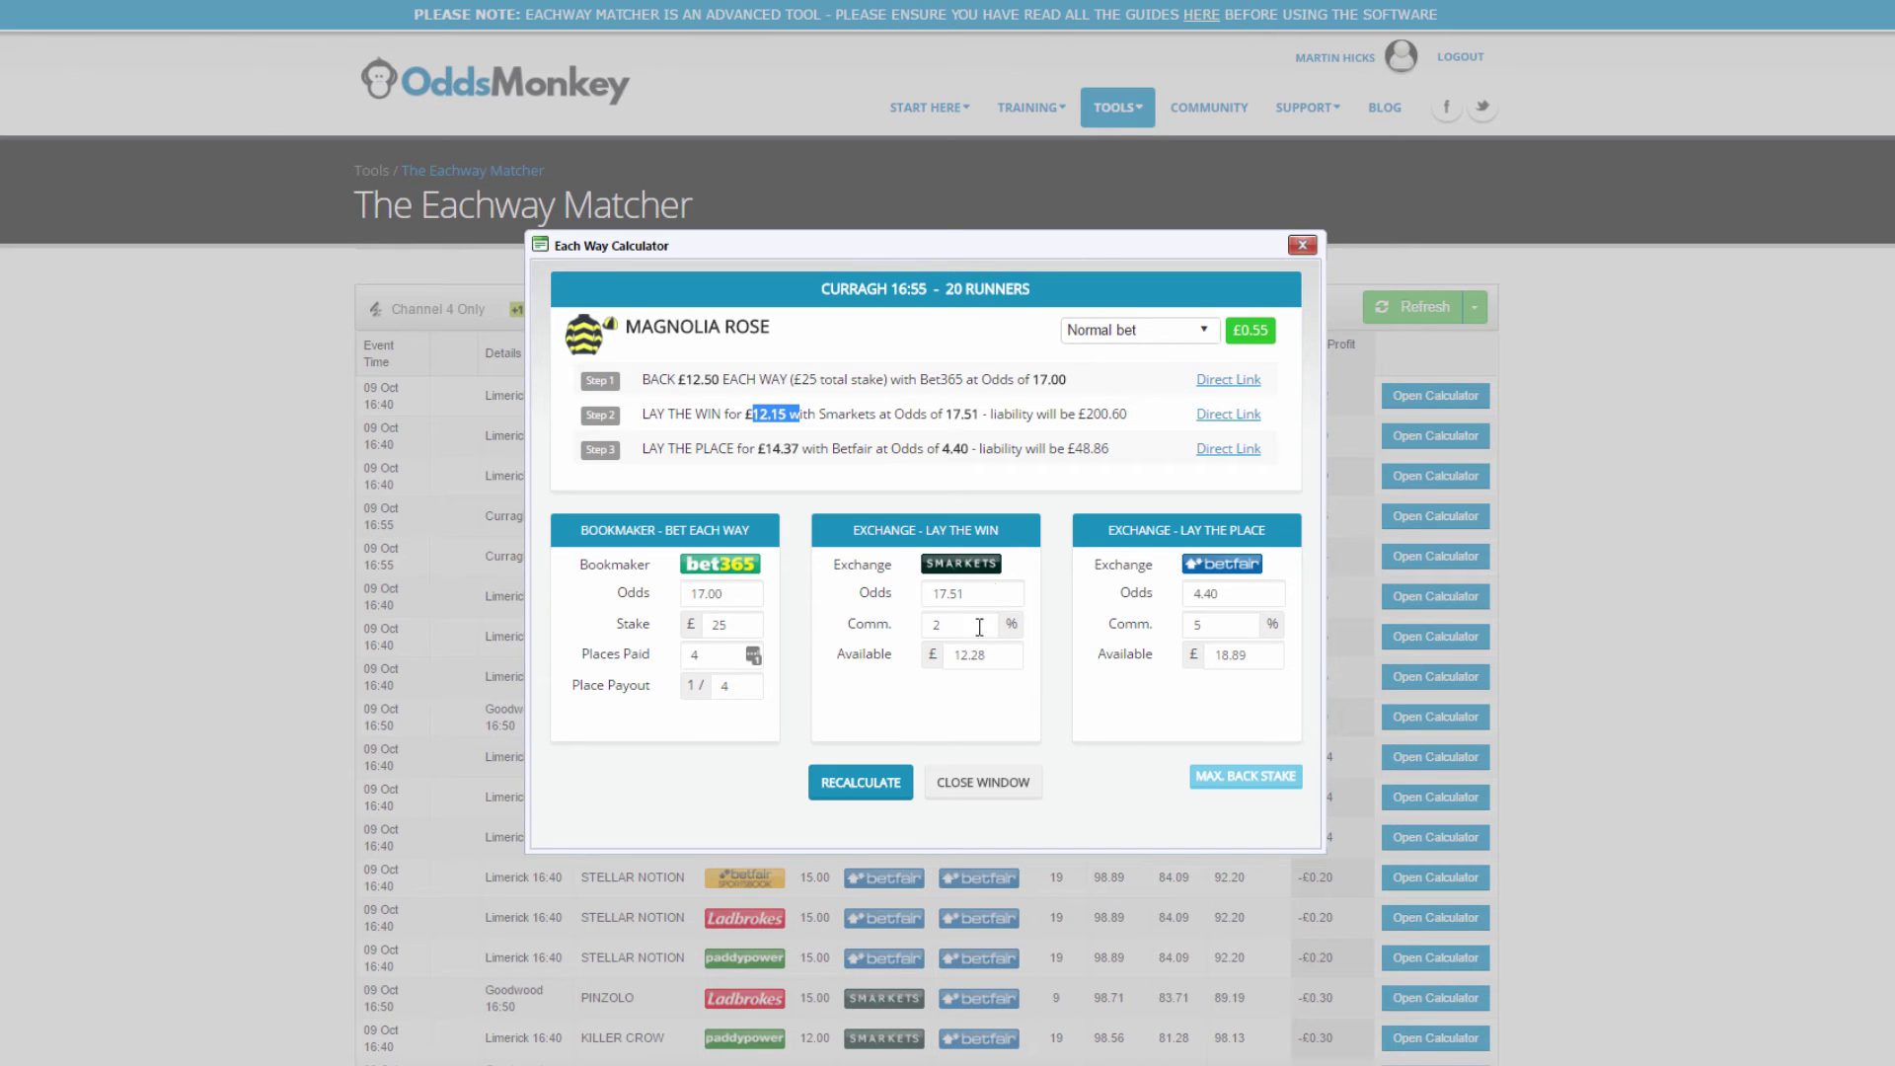
pyautogui.click(971, 592)
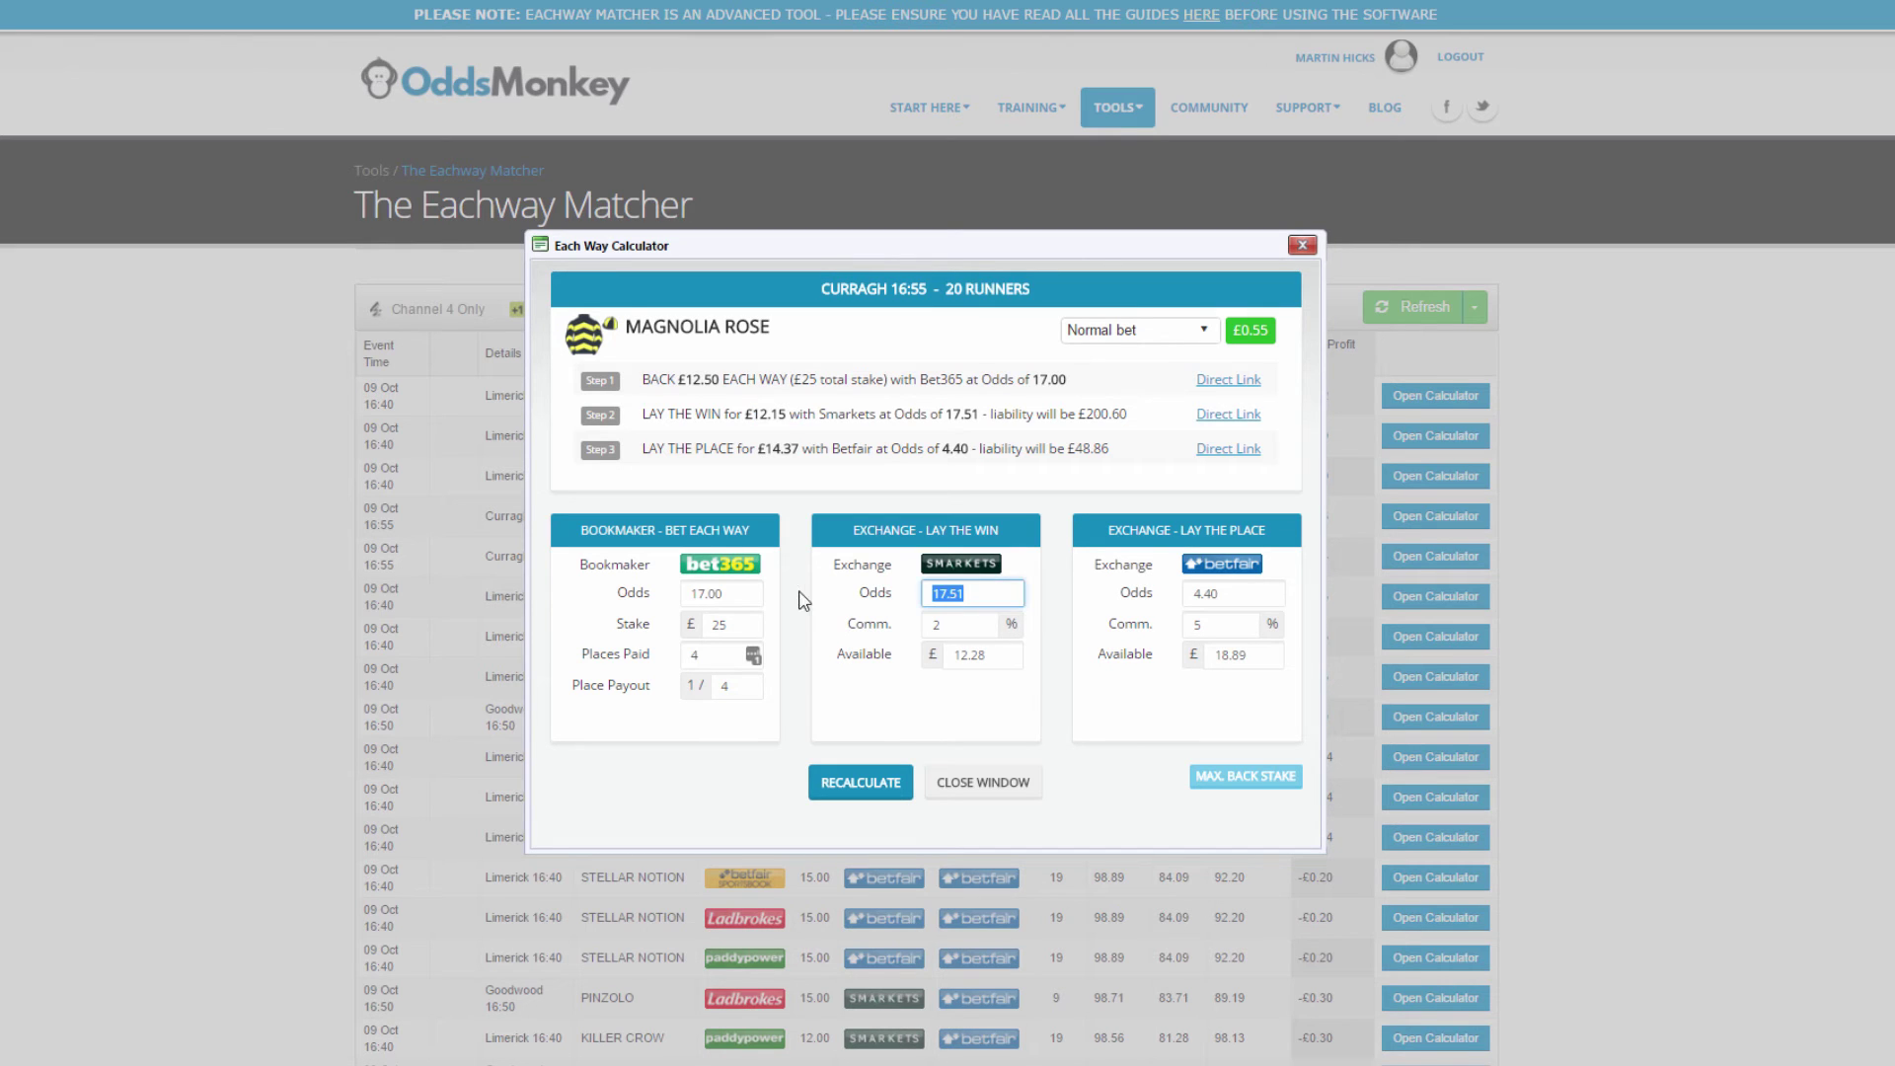
pyautogui.write('16.5')
pyautogui.click(861, 781)
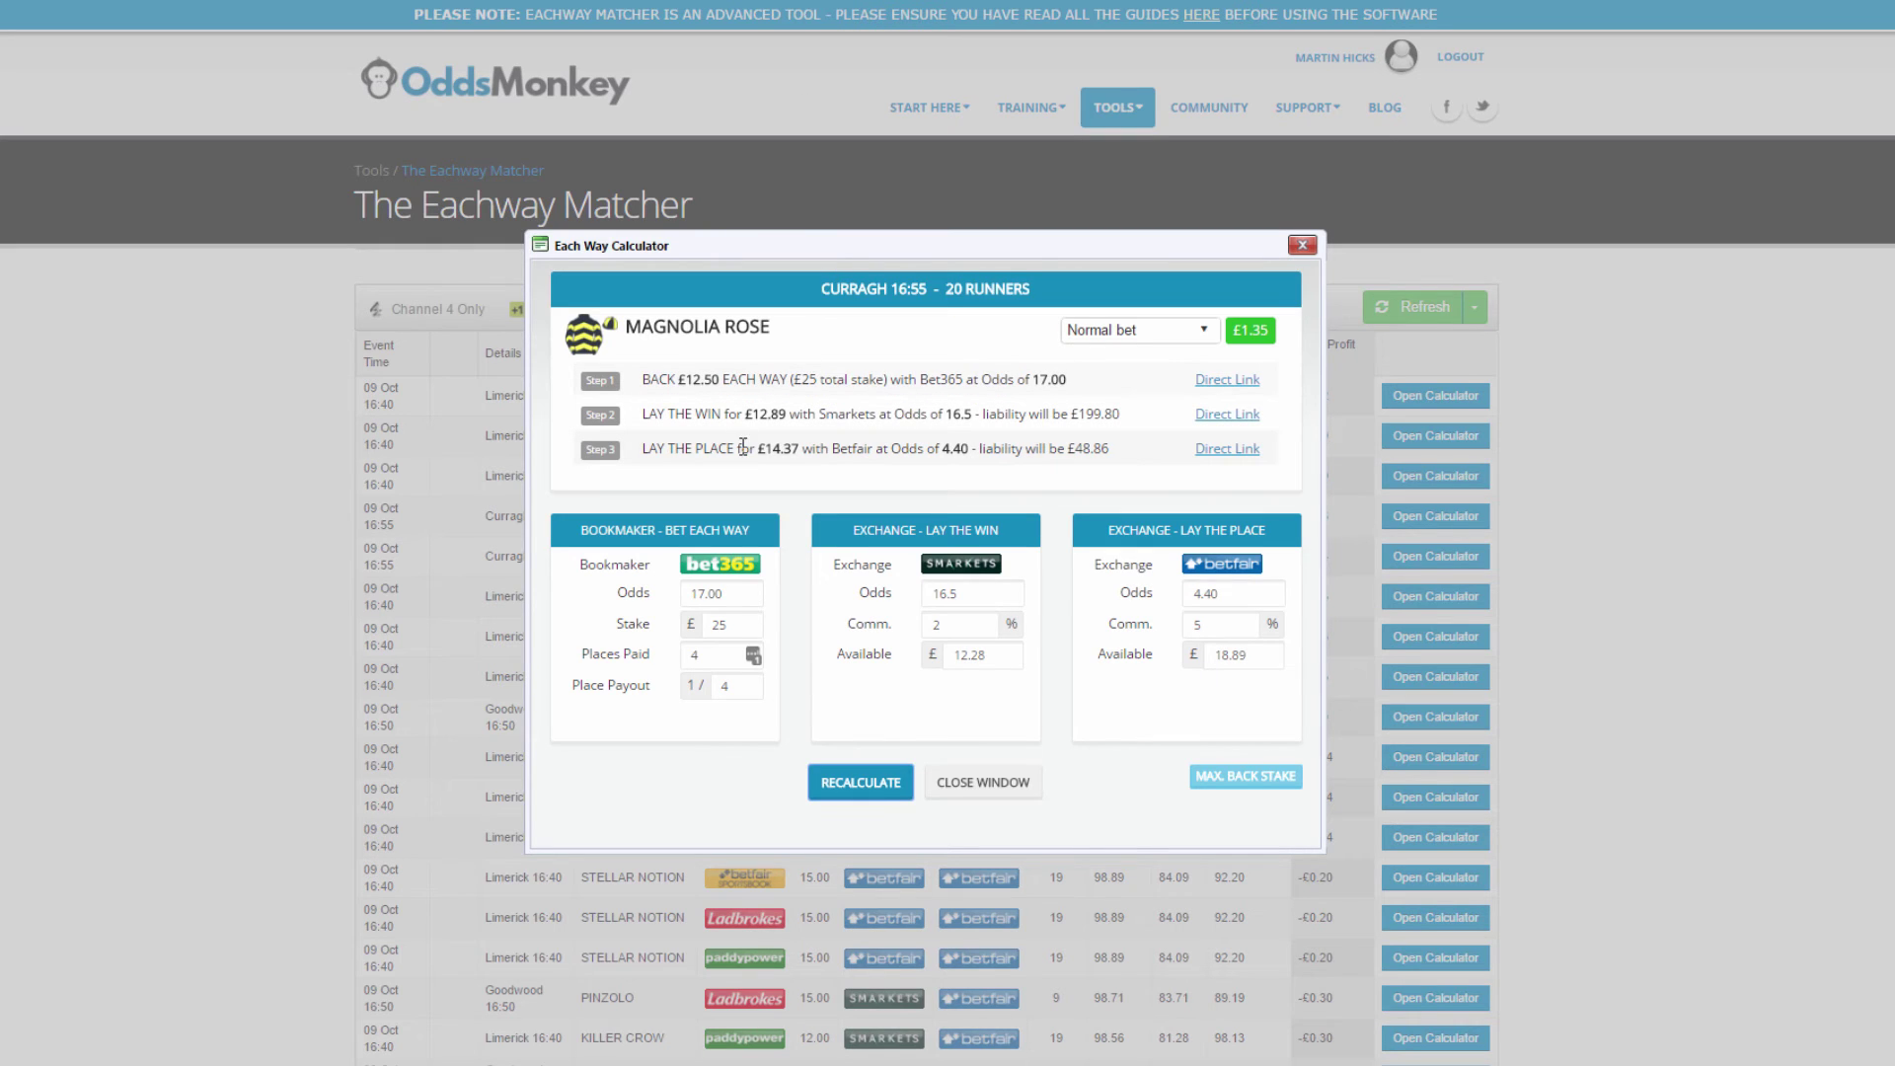
# - Compare the calculator's lay-the-place stake and odds with Magnolia Rose's 4.4 lay price in Betfair's Place market, leaving the betslip empty
pyautogui.moveTo(762, 447); pyautogui.dragTo(802, 446)
pyautogui.hotkey('ctrl', 'Tab')
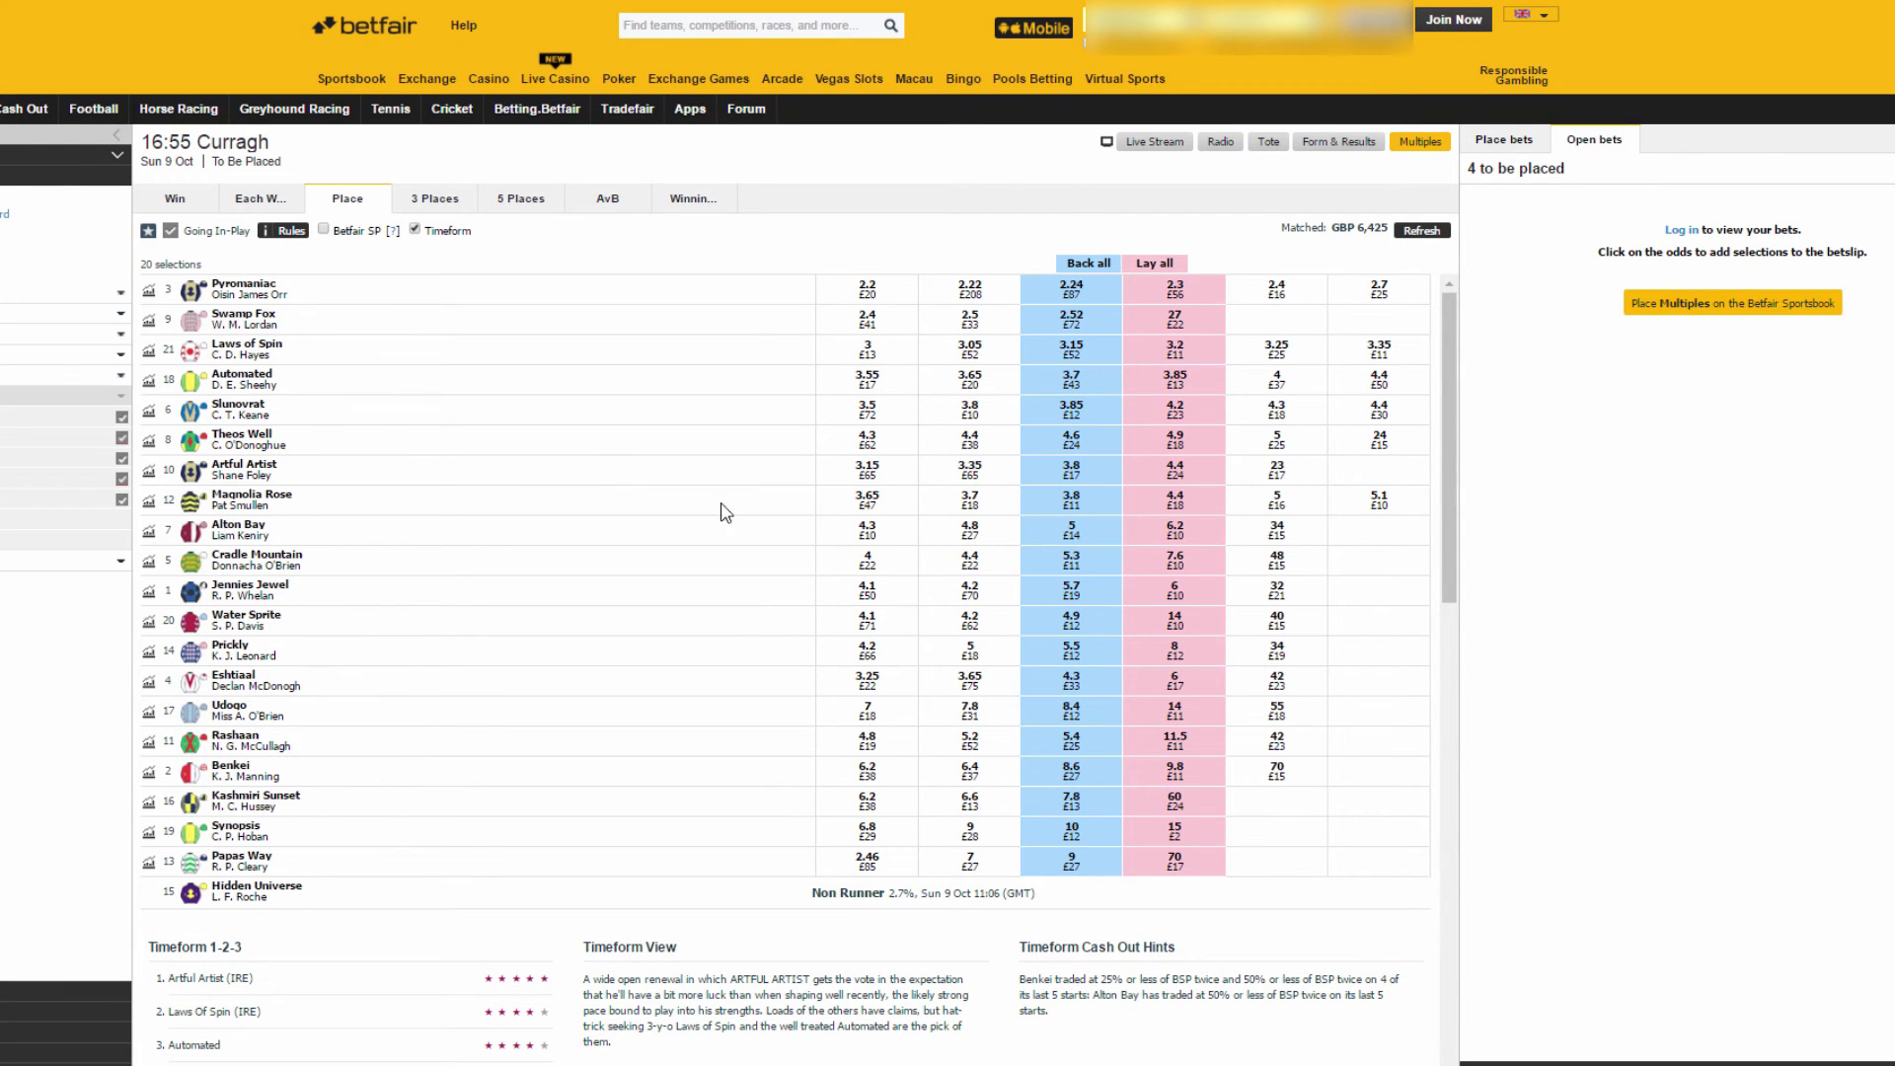
pyautogui.click(1192, 505)
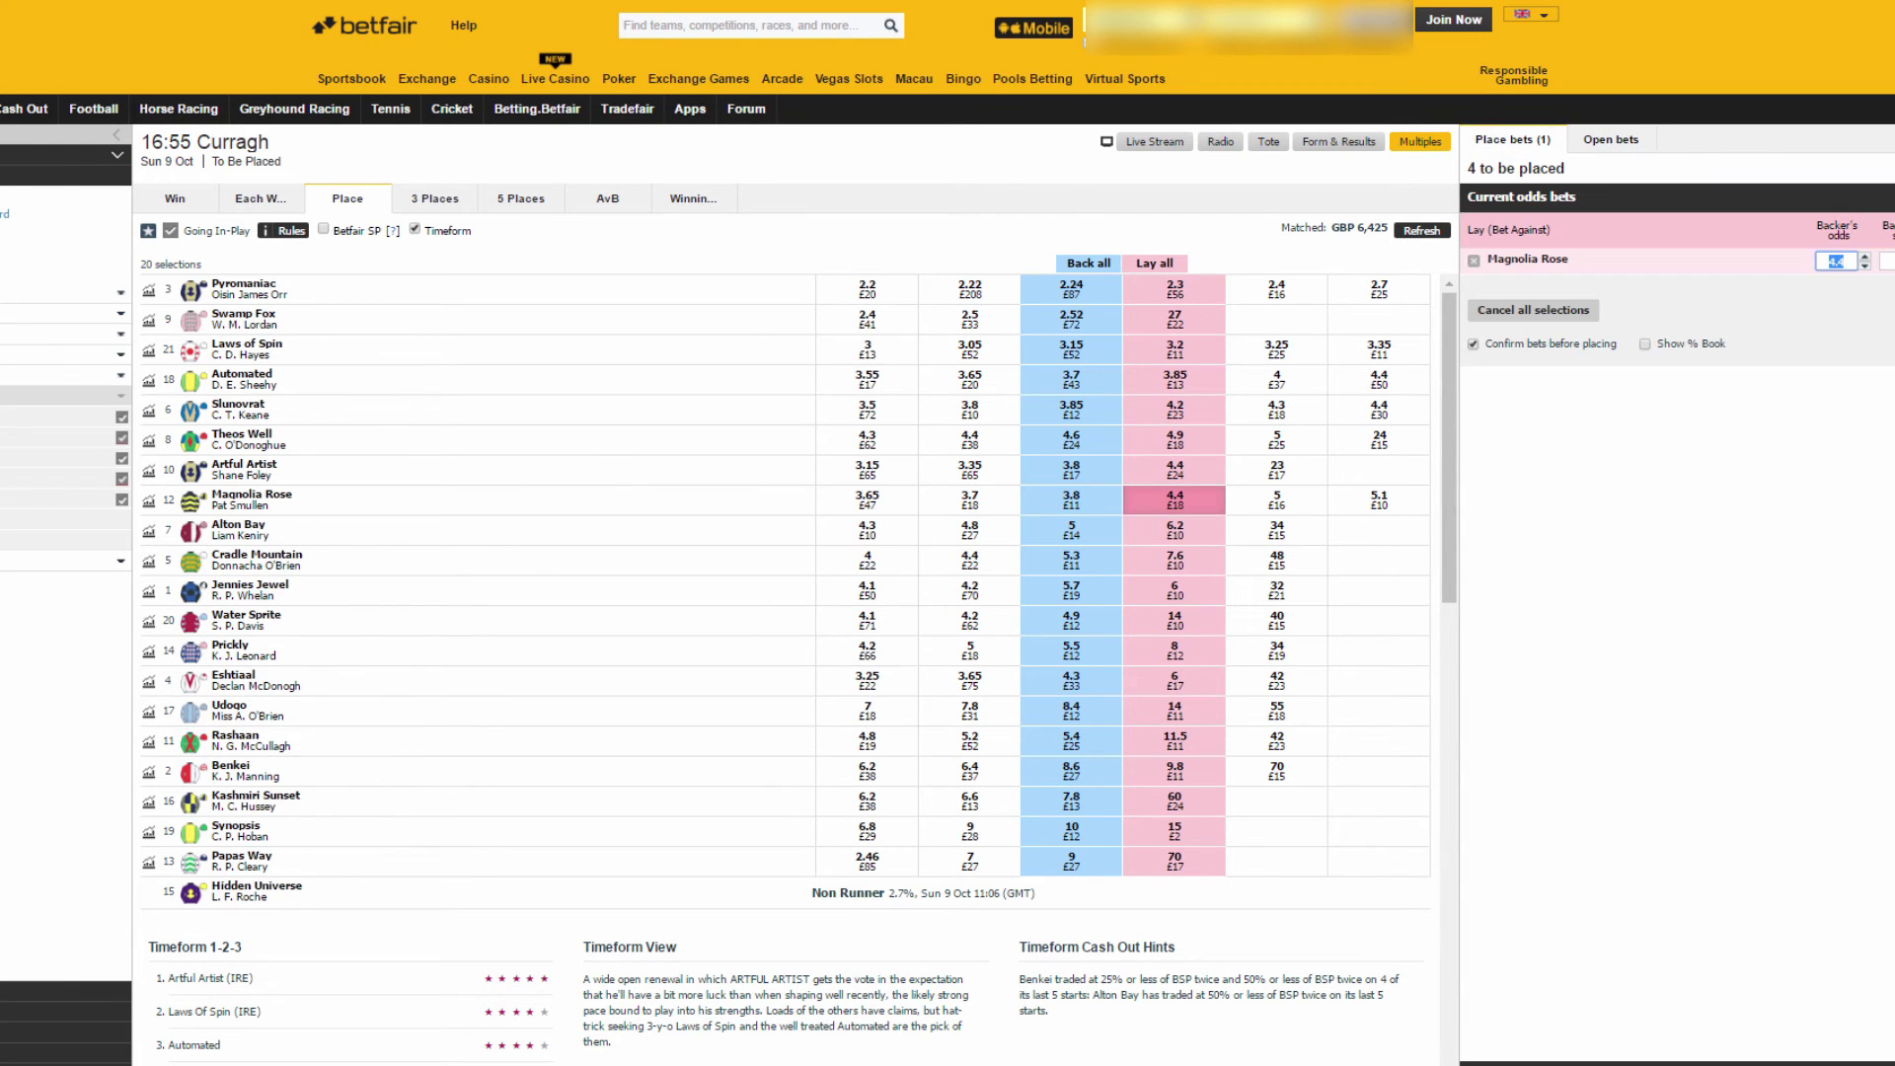
pyautogui.hotkey('ctrl', 'Tab')
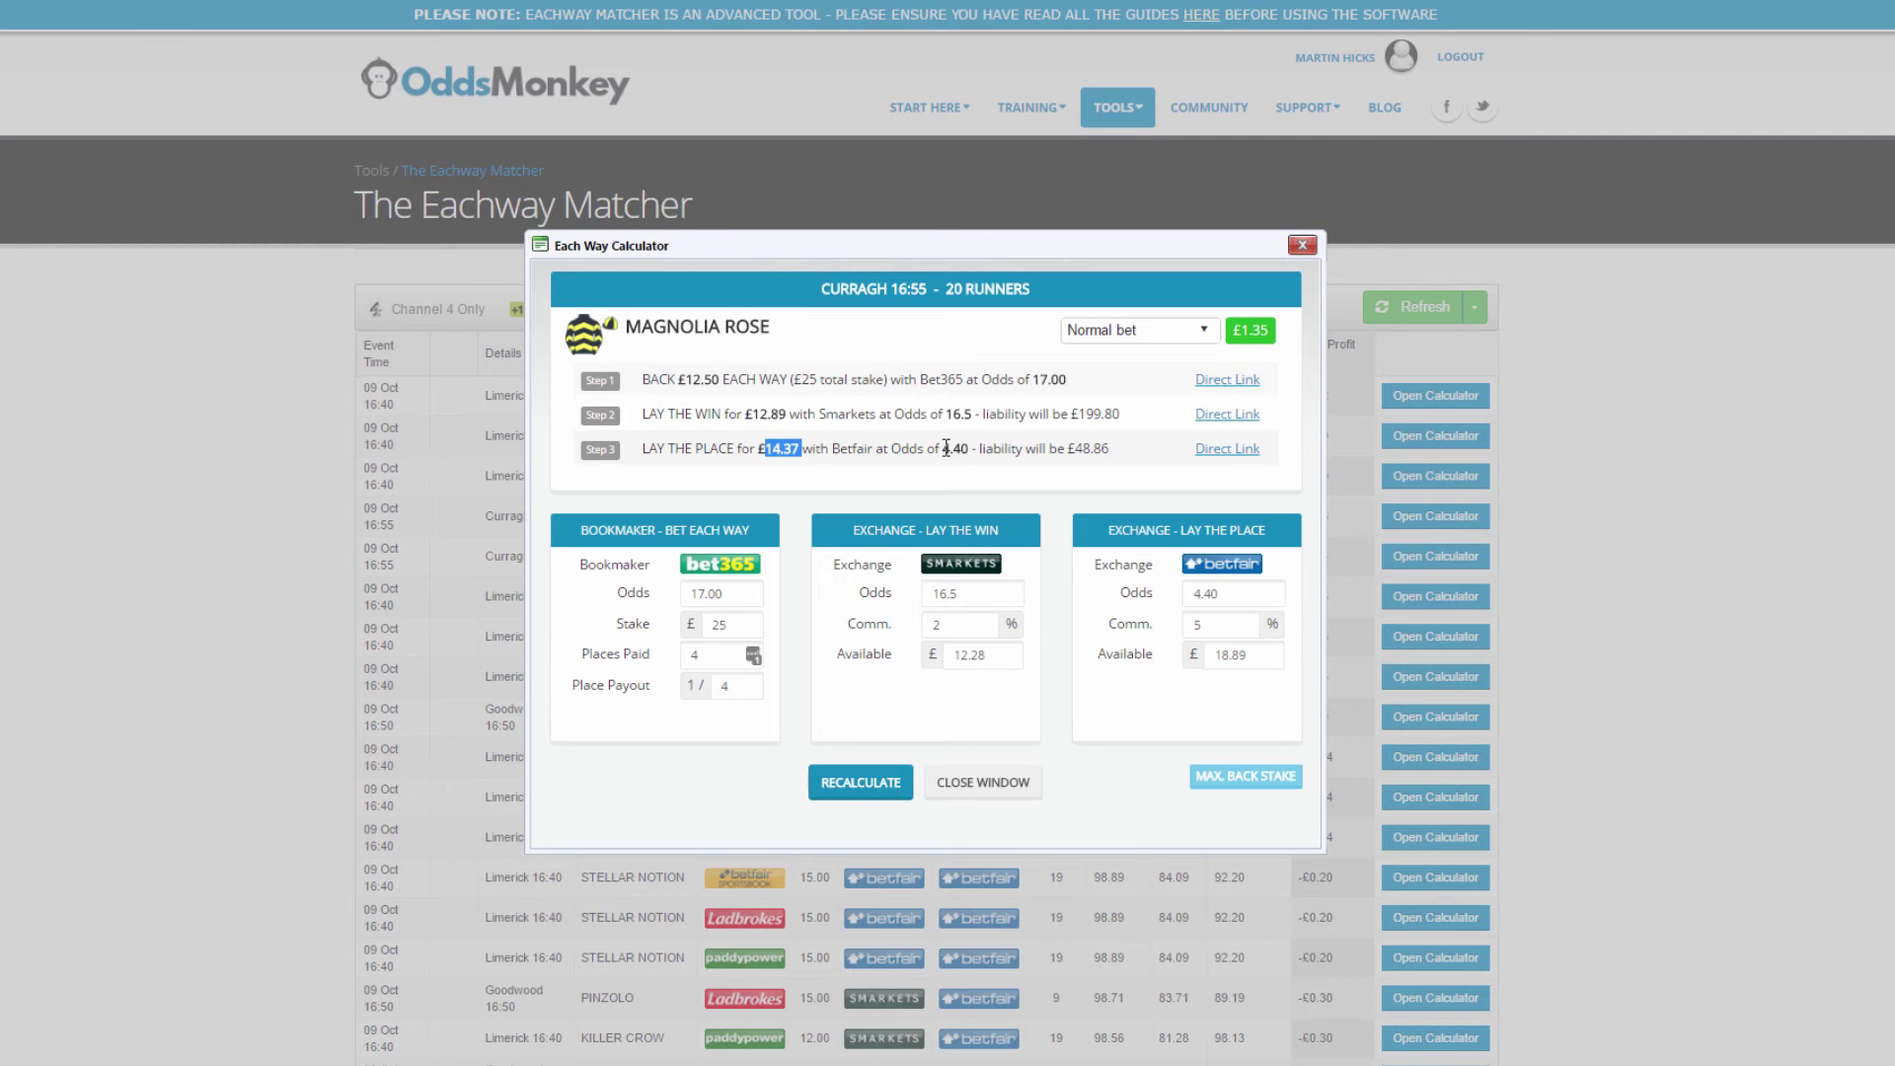
pyautogui.moveTo(943, 448); pyautogui.dragTo(982, 448)
pyautogui.hotkey('ctrl', 'Tab')
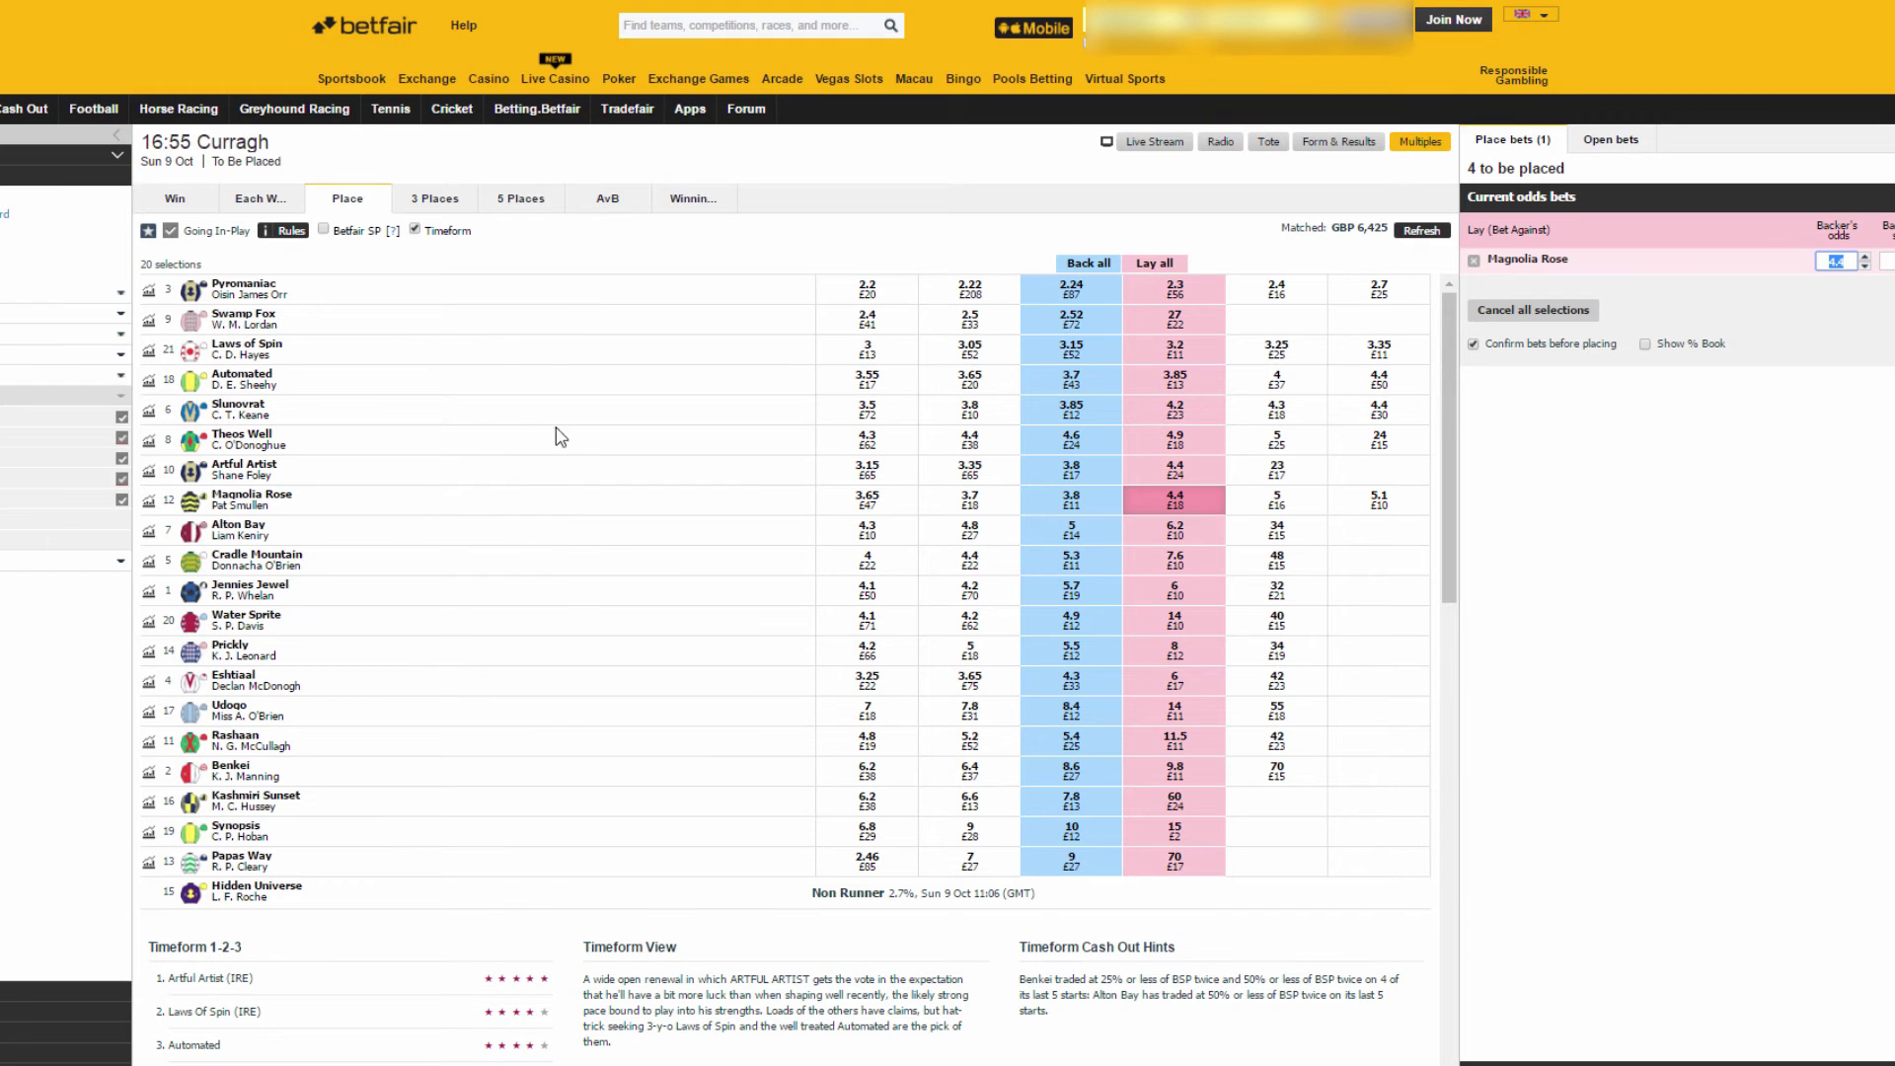
pyautogui.click(1188, 499)
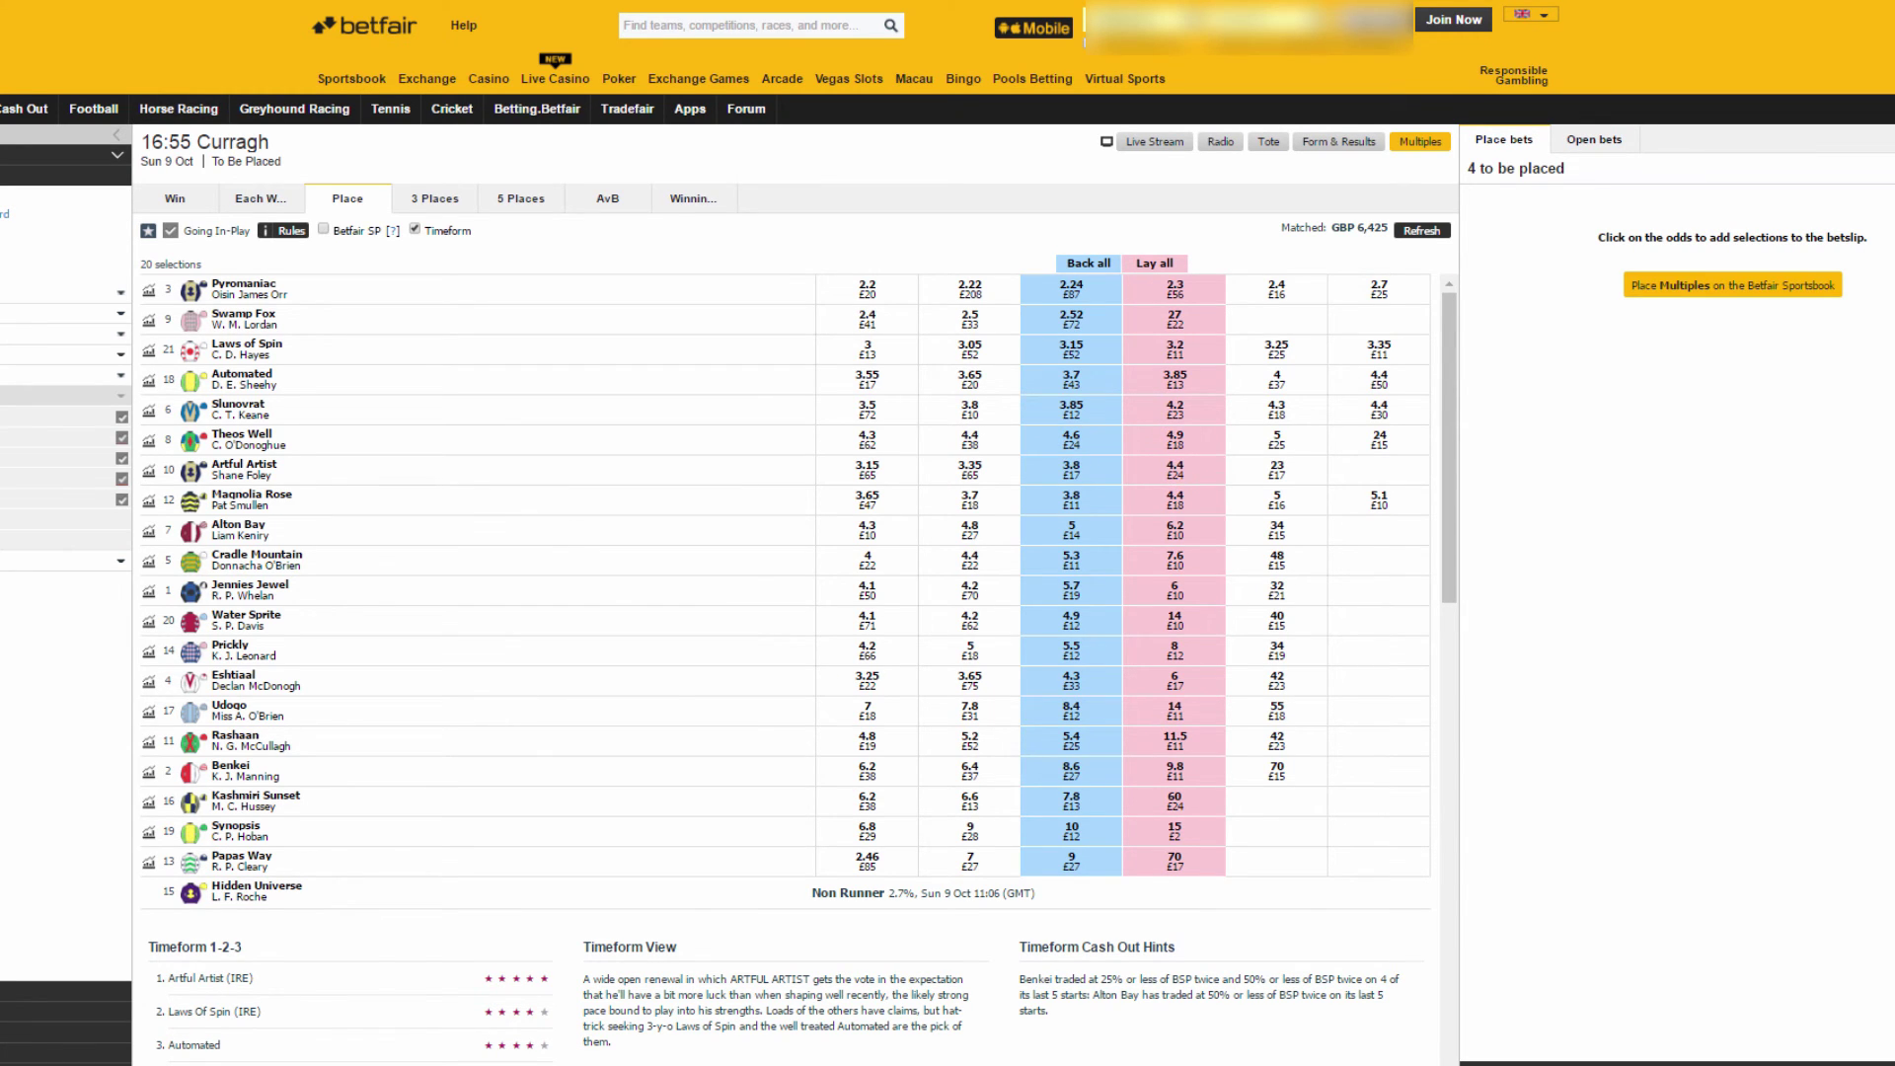
# - Close the Magnolia Rose calculator in the Eachway Matcher and refresh the matches filtered to Extra Place Only
pyautogui.hotkey('ctrl', 'Tab')
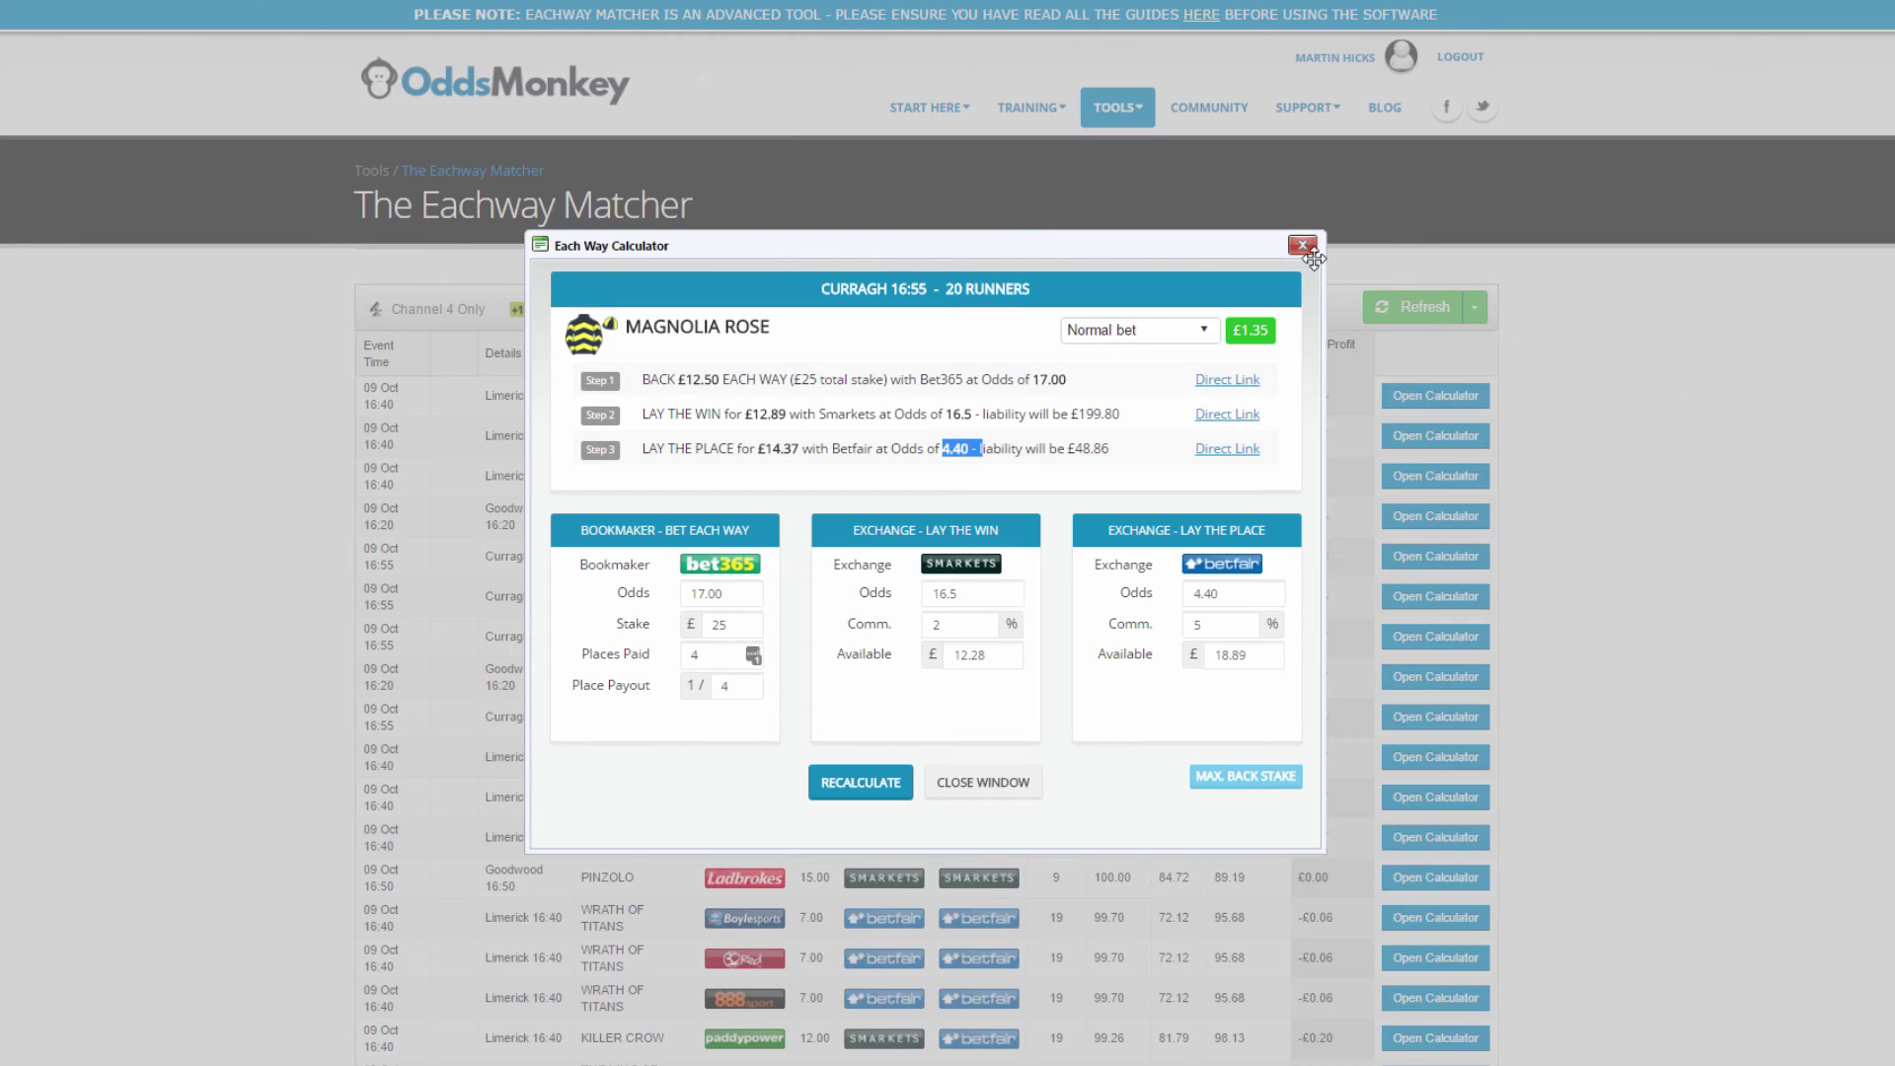
pyautogui.click(1302, 243)
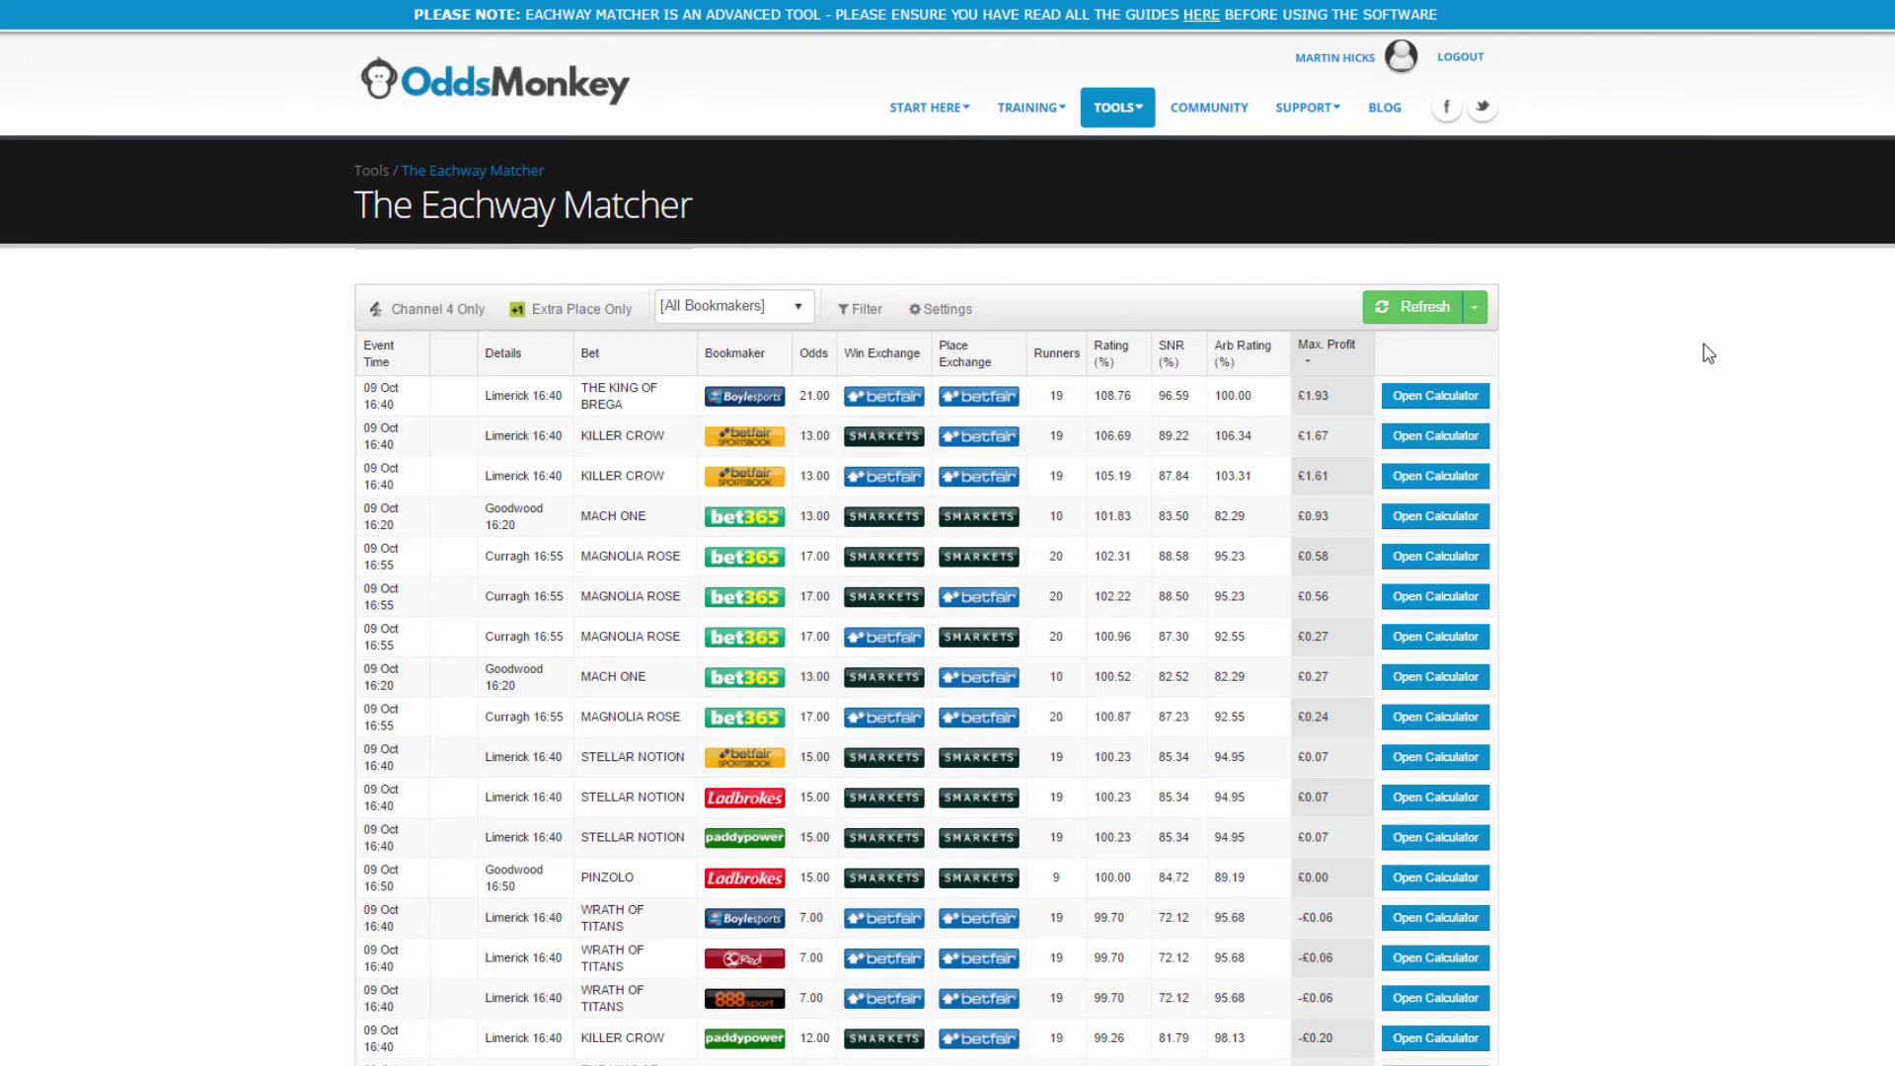
pyautogui.click(574, 311)
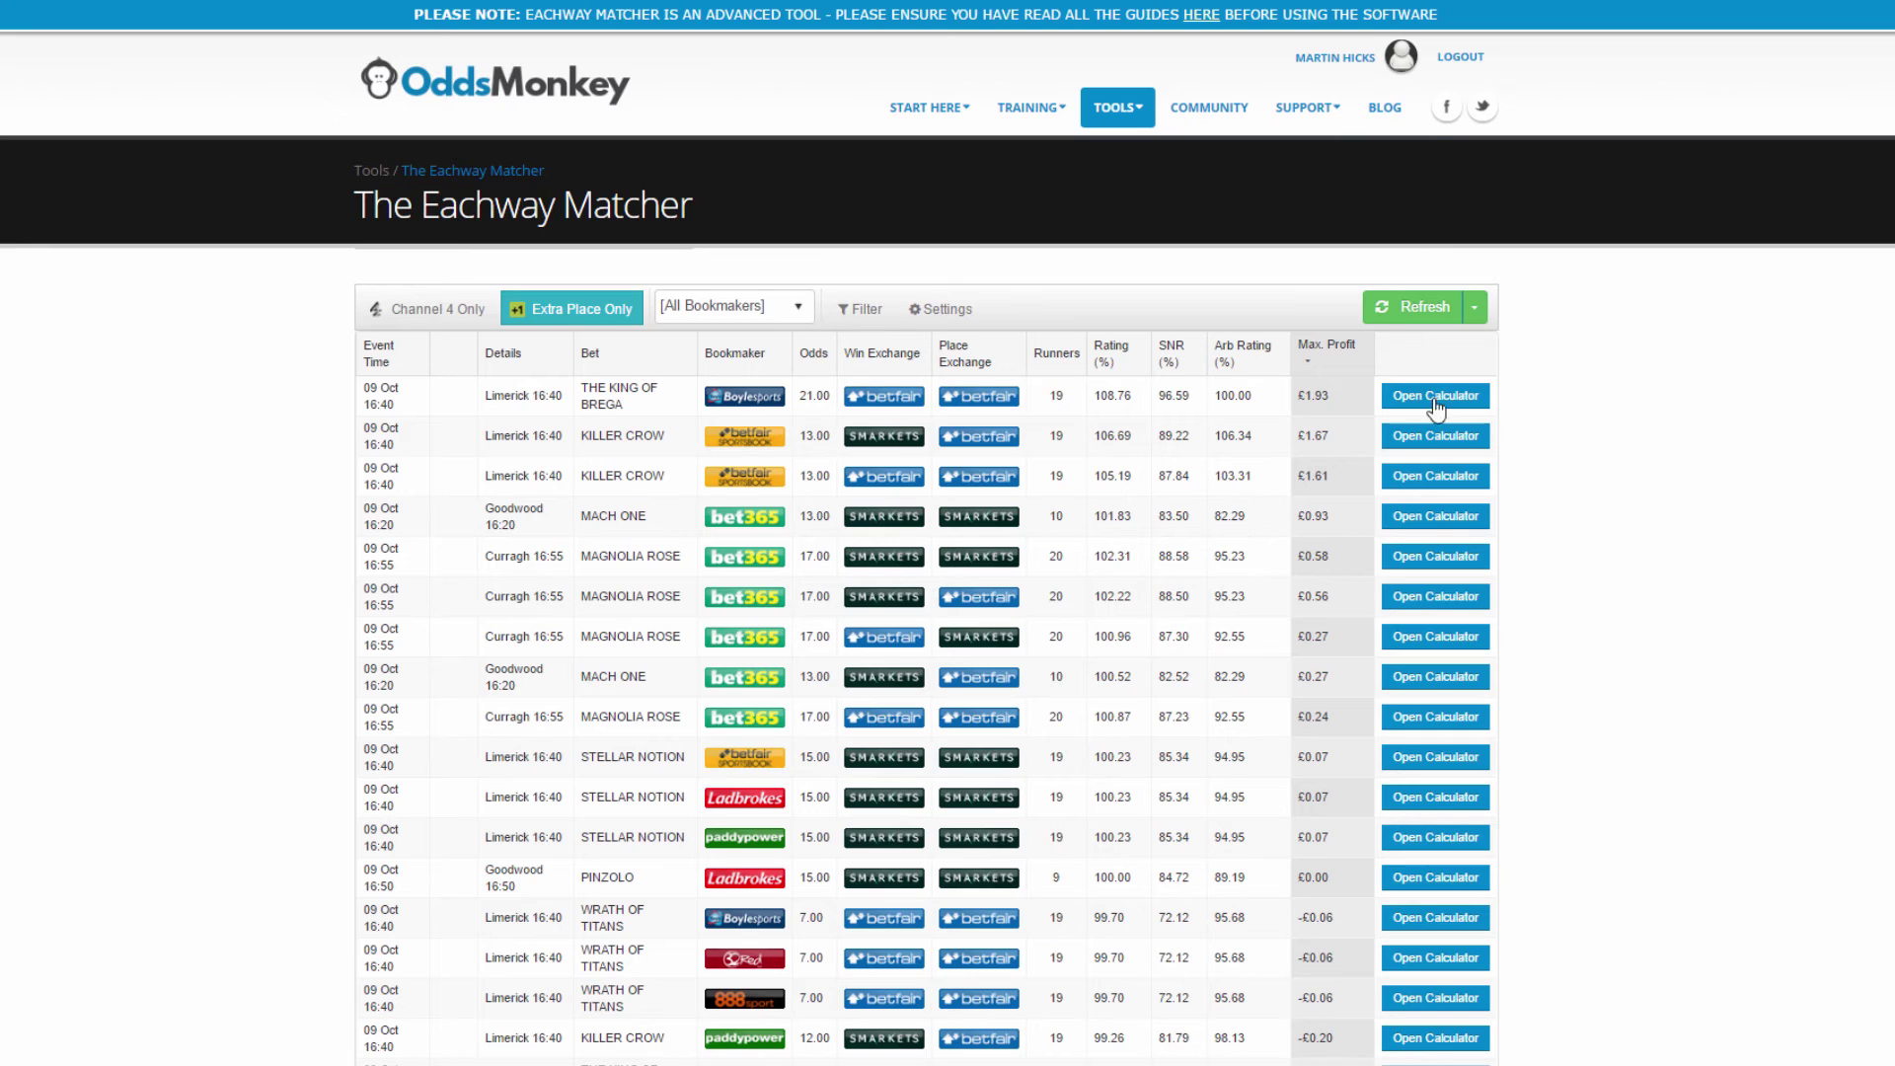
pyautogui.click(1391, 312)
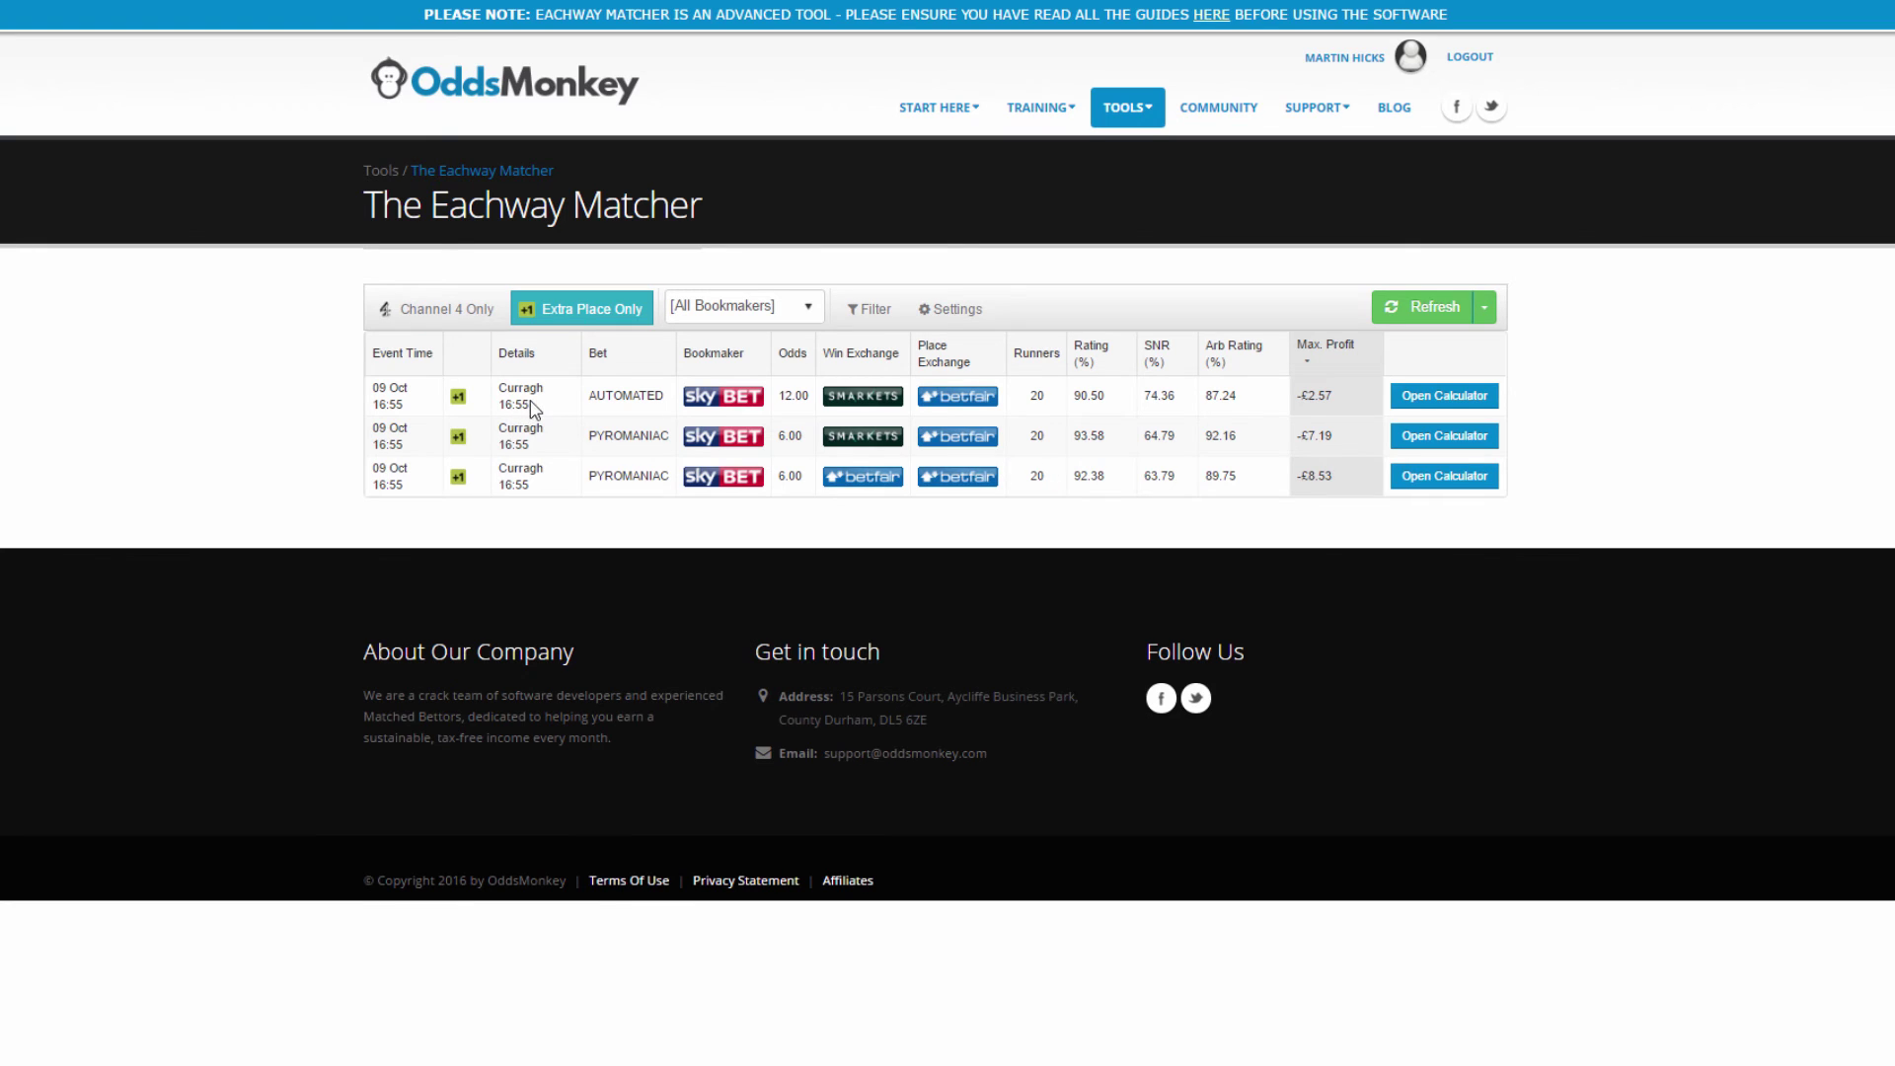
# - Highlight the AUTOMATED match's race time, open its Sky Bet link and view the Extra Place Race promotion
pyautogui.moveTo(530, 403); pyautogui.dragTo(504, 407)
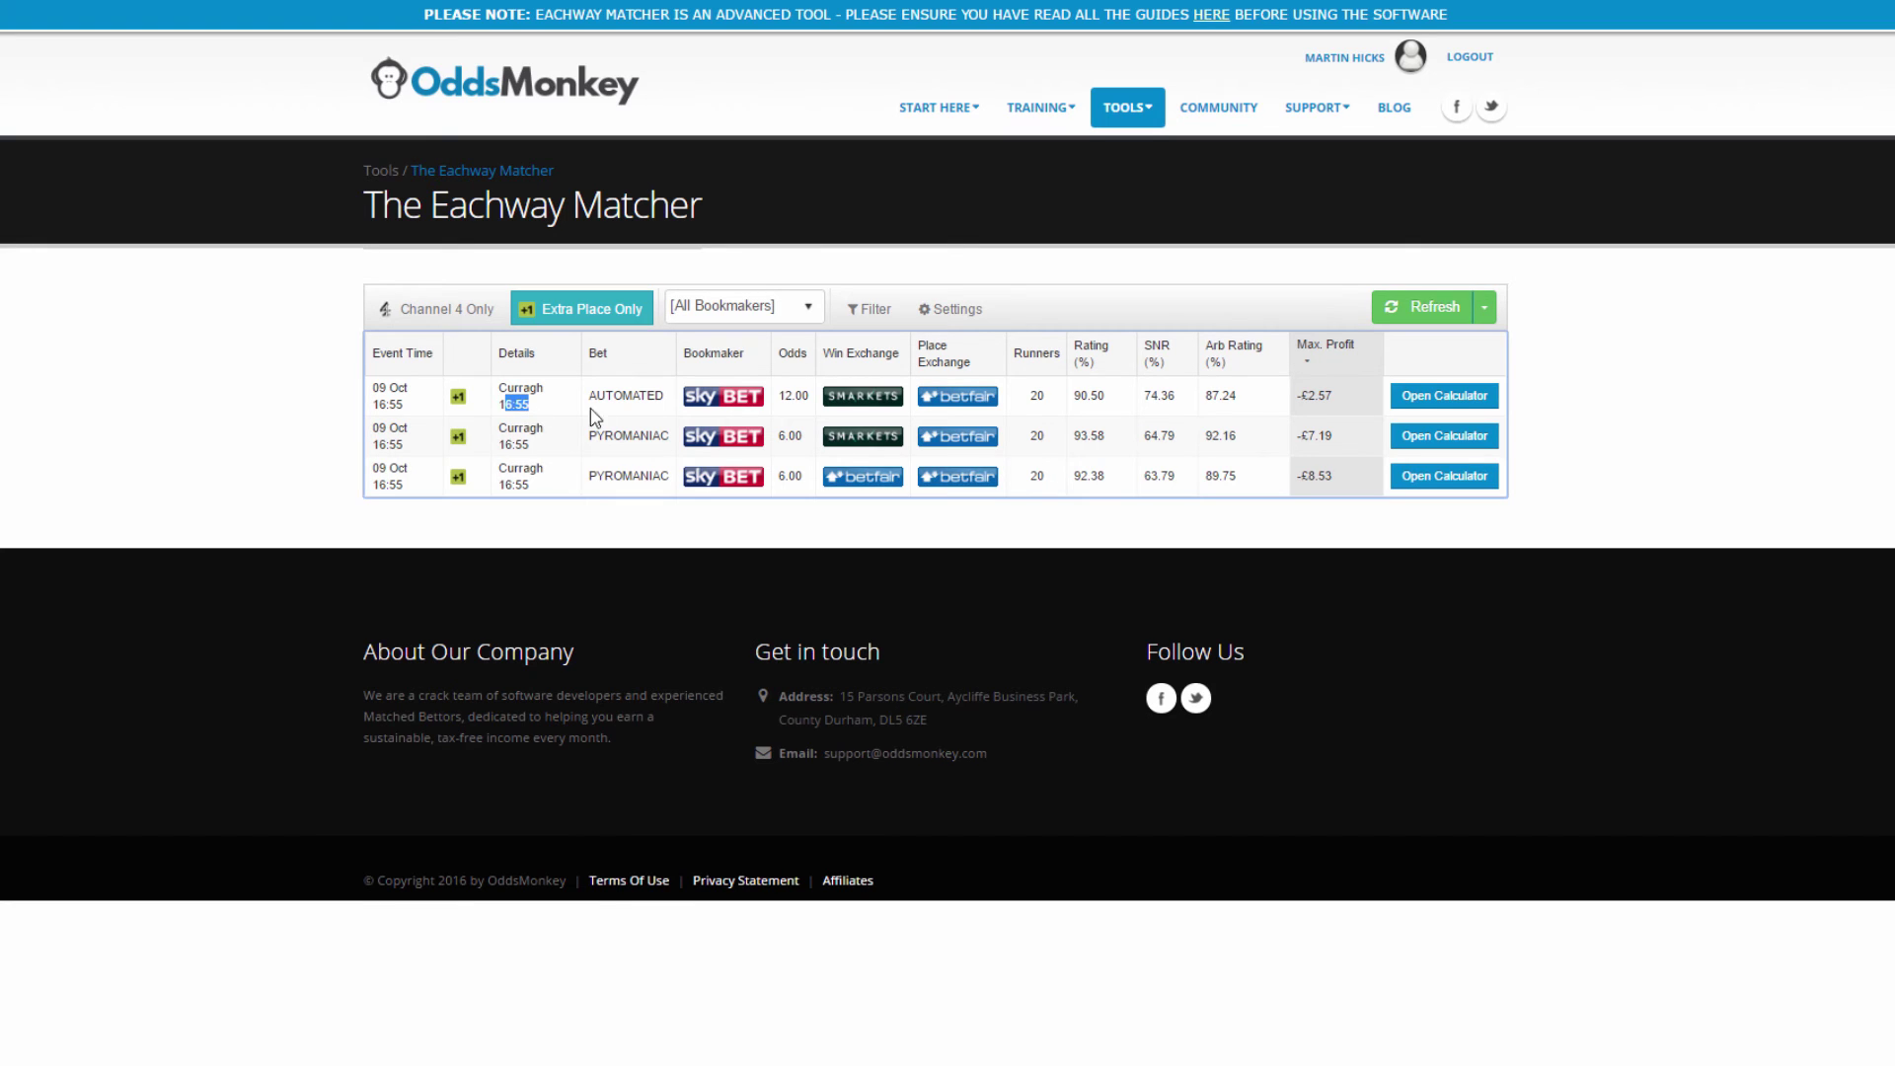
pyautogui.click(532, 402)
pyautogui.click(711, 395)
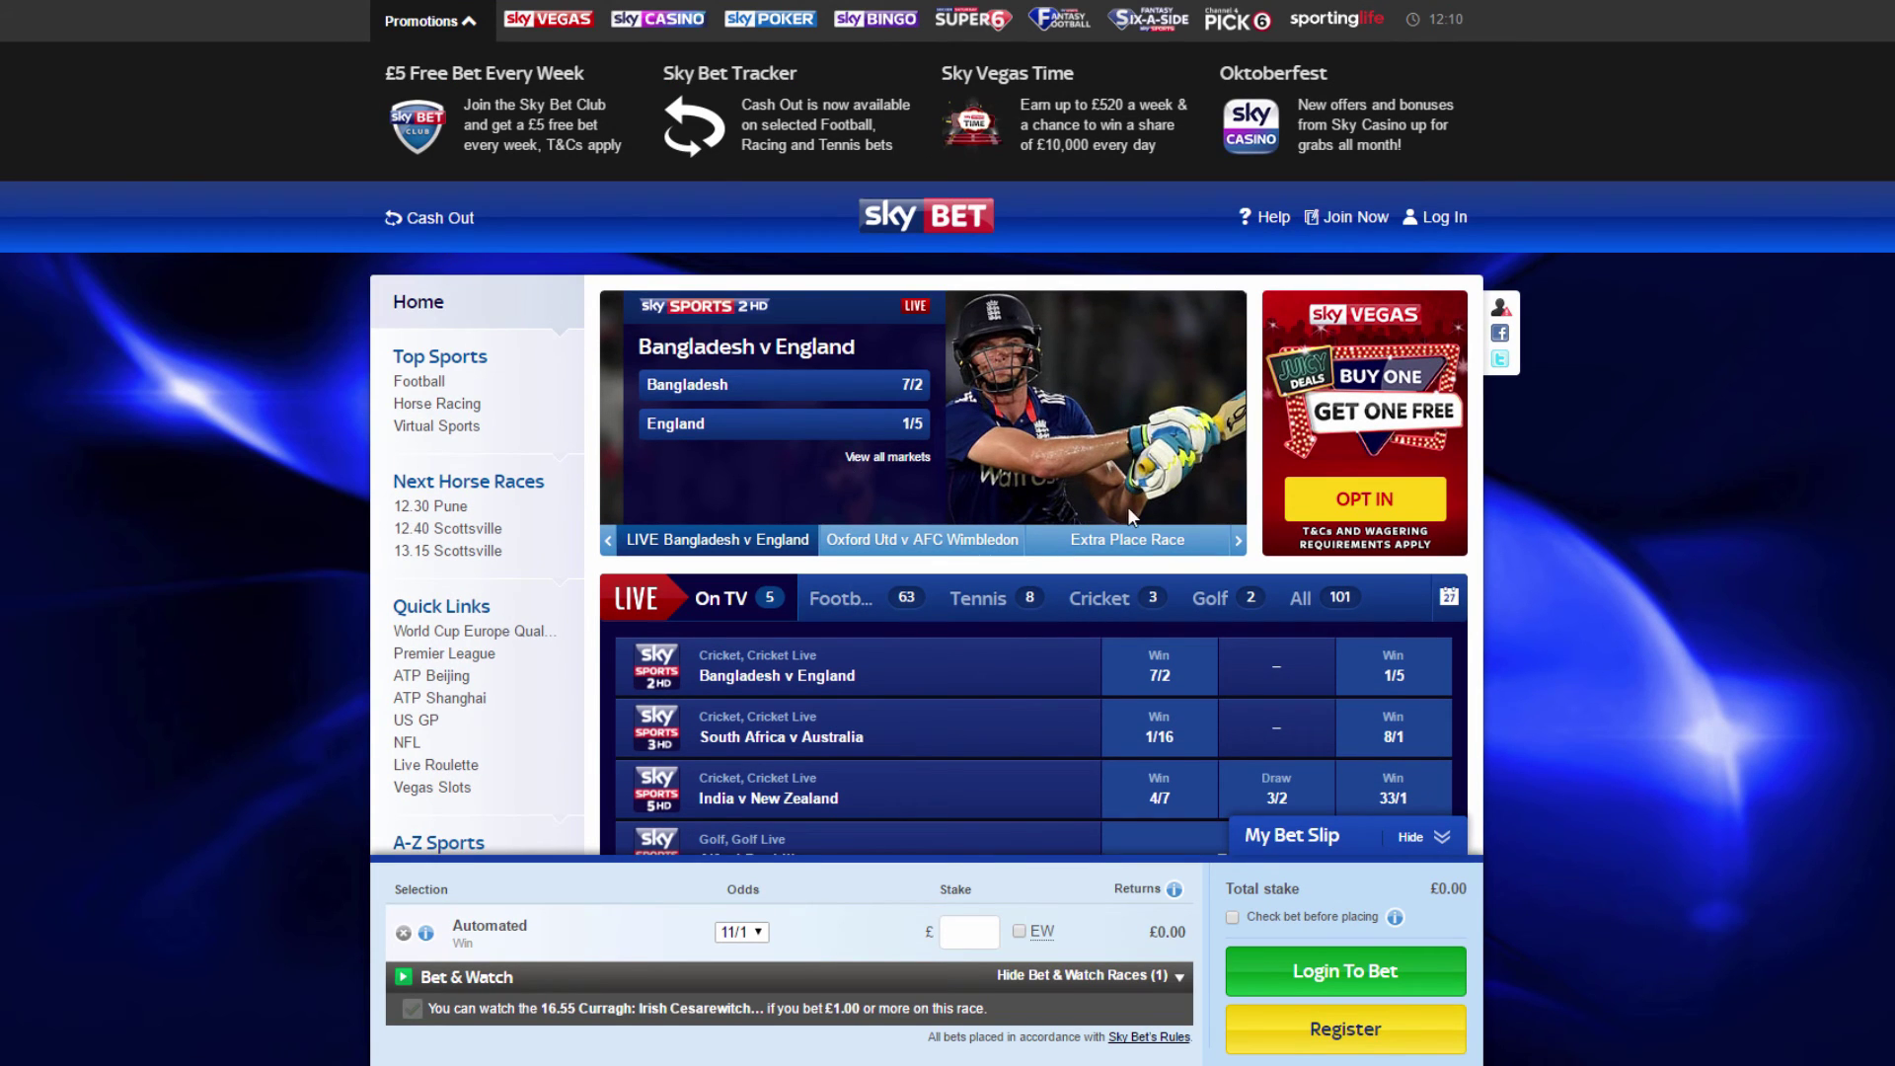
pyautogui.click(1130, 542)
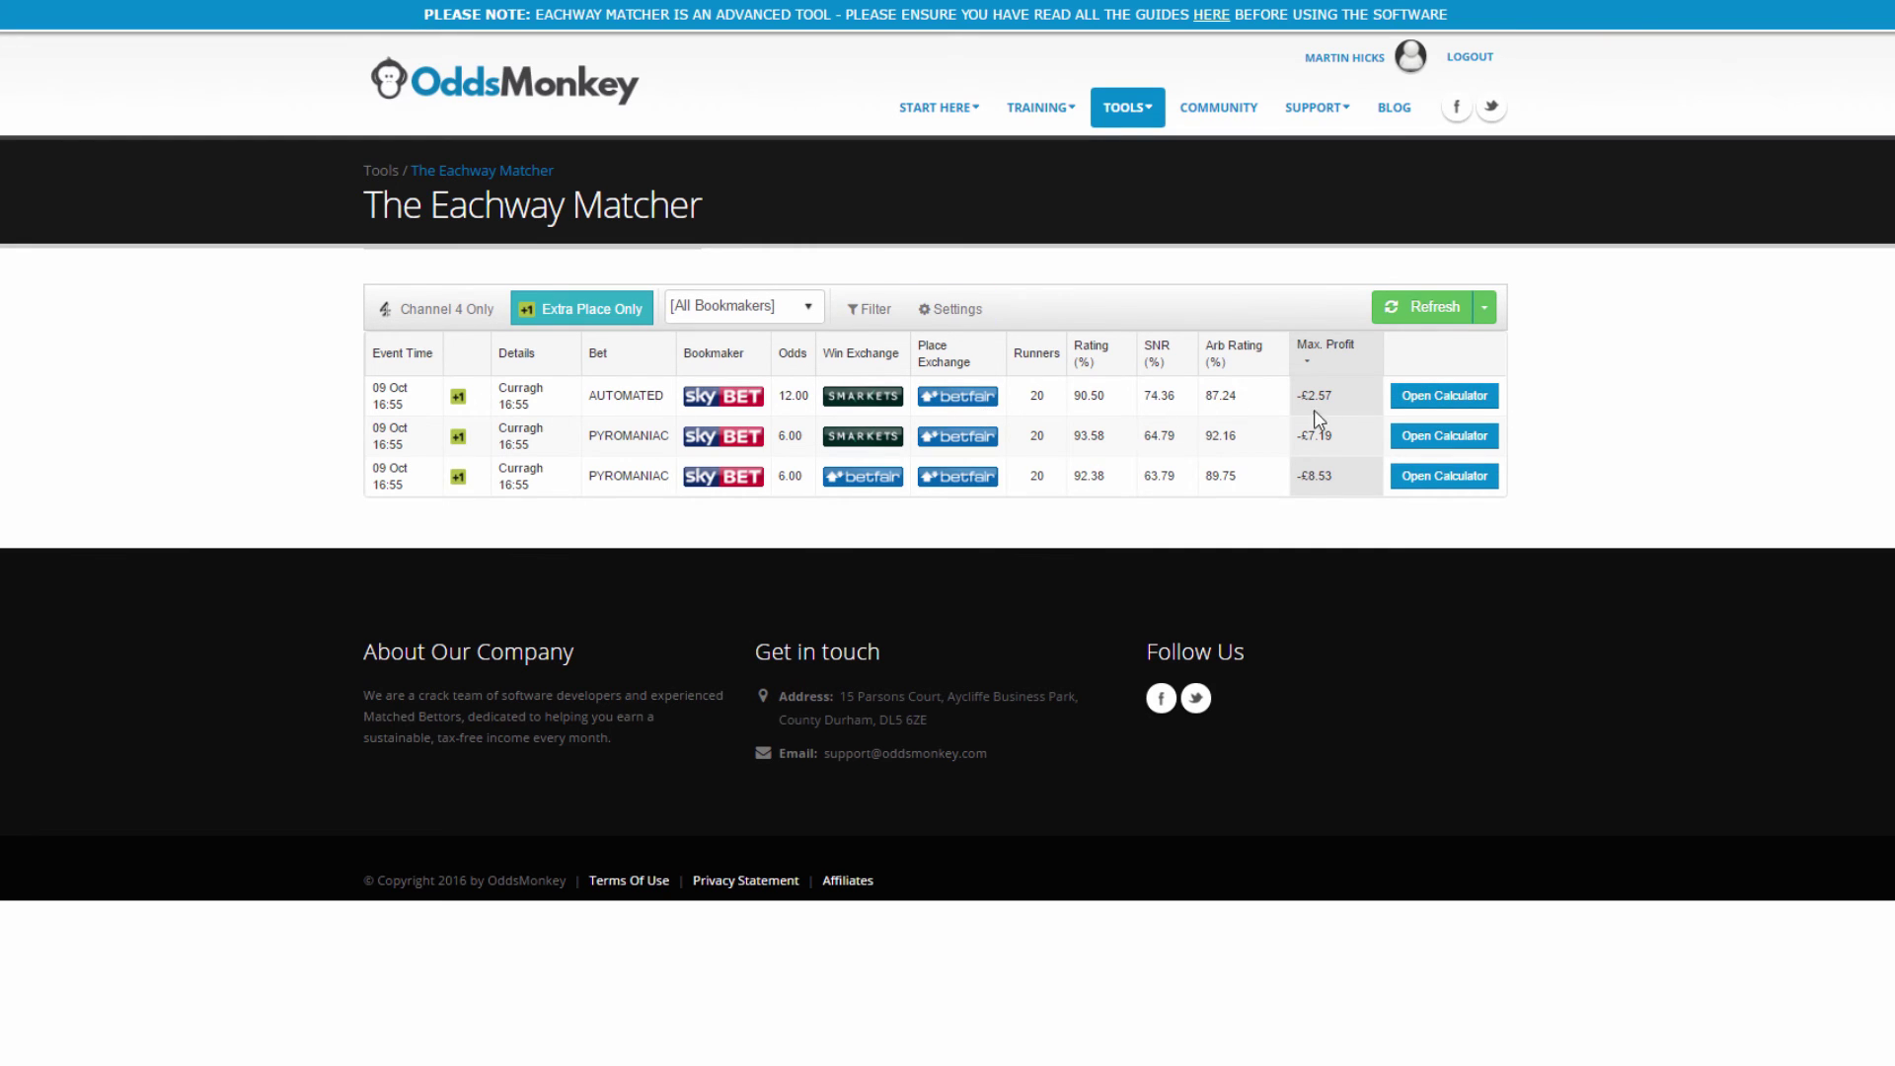
# - Highlight AUTOMATED's Max. Profit in the Eachway Matcher and examine the back stake, back odds and lay-the-win odds in its calculator
pyautogui.moveTo(1297, 397); pyautogui.dragTo(1342, 399)
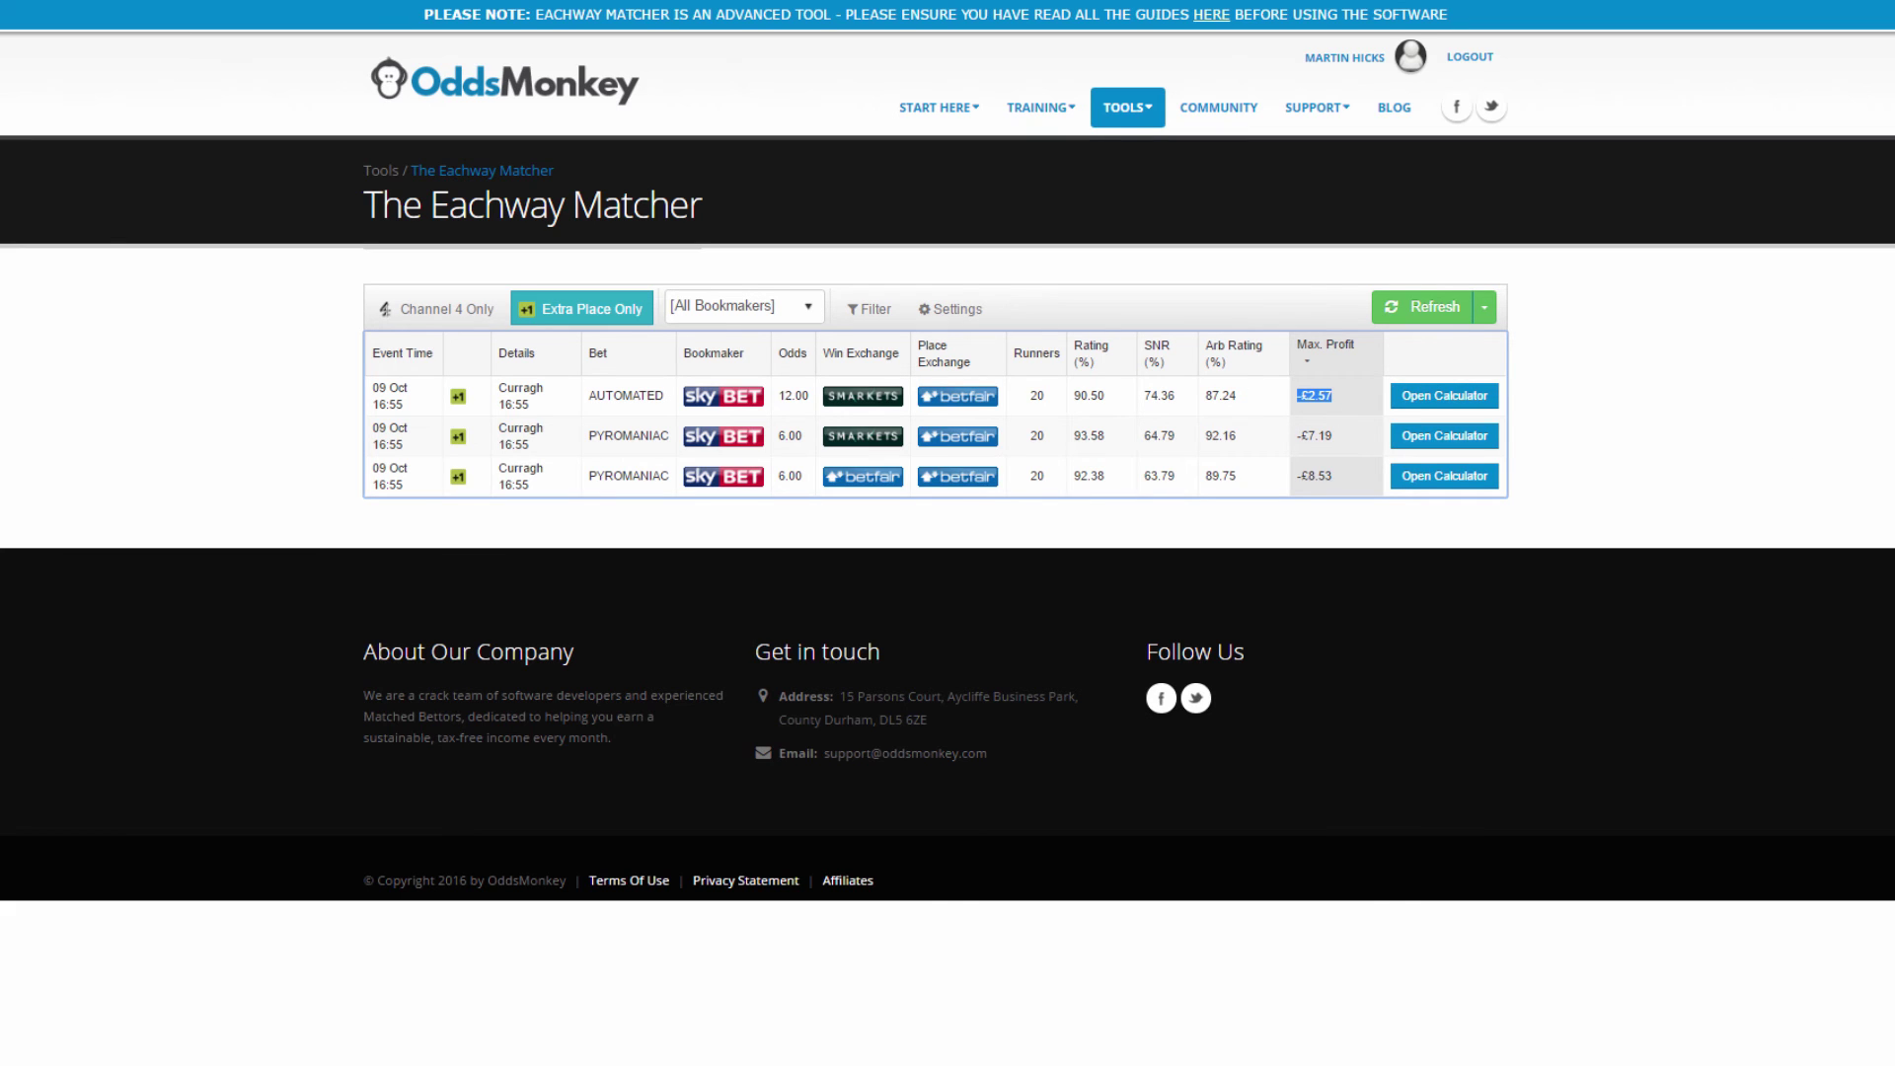
pyautogui.click(1436, 396)
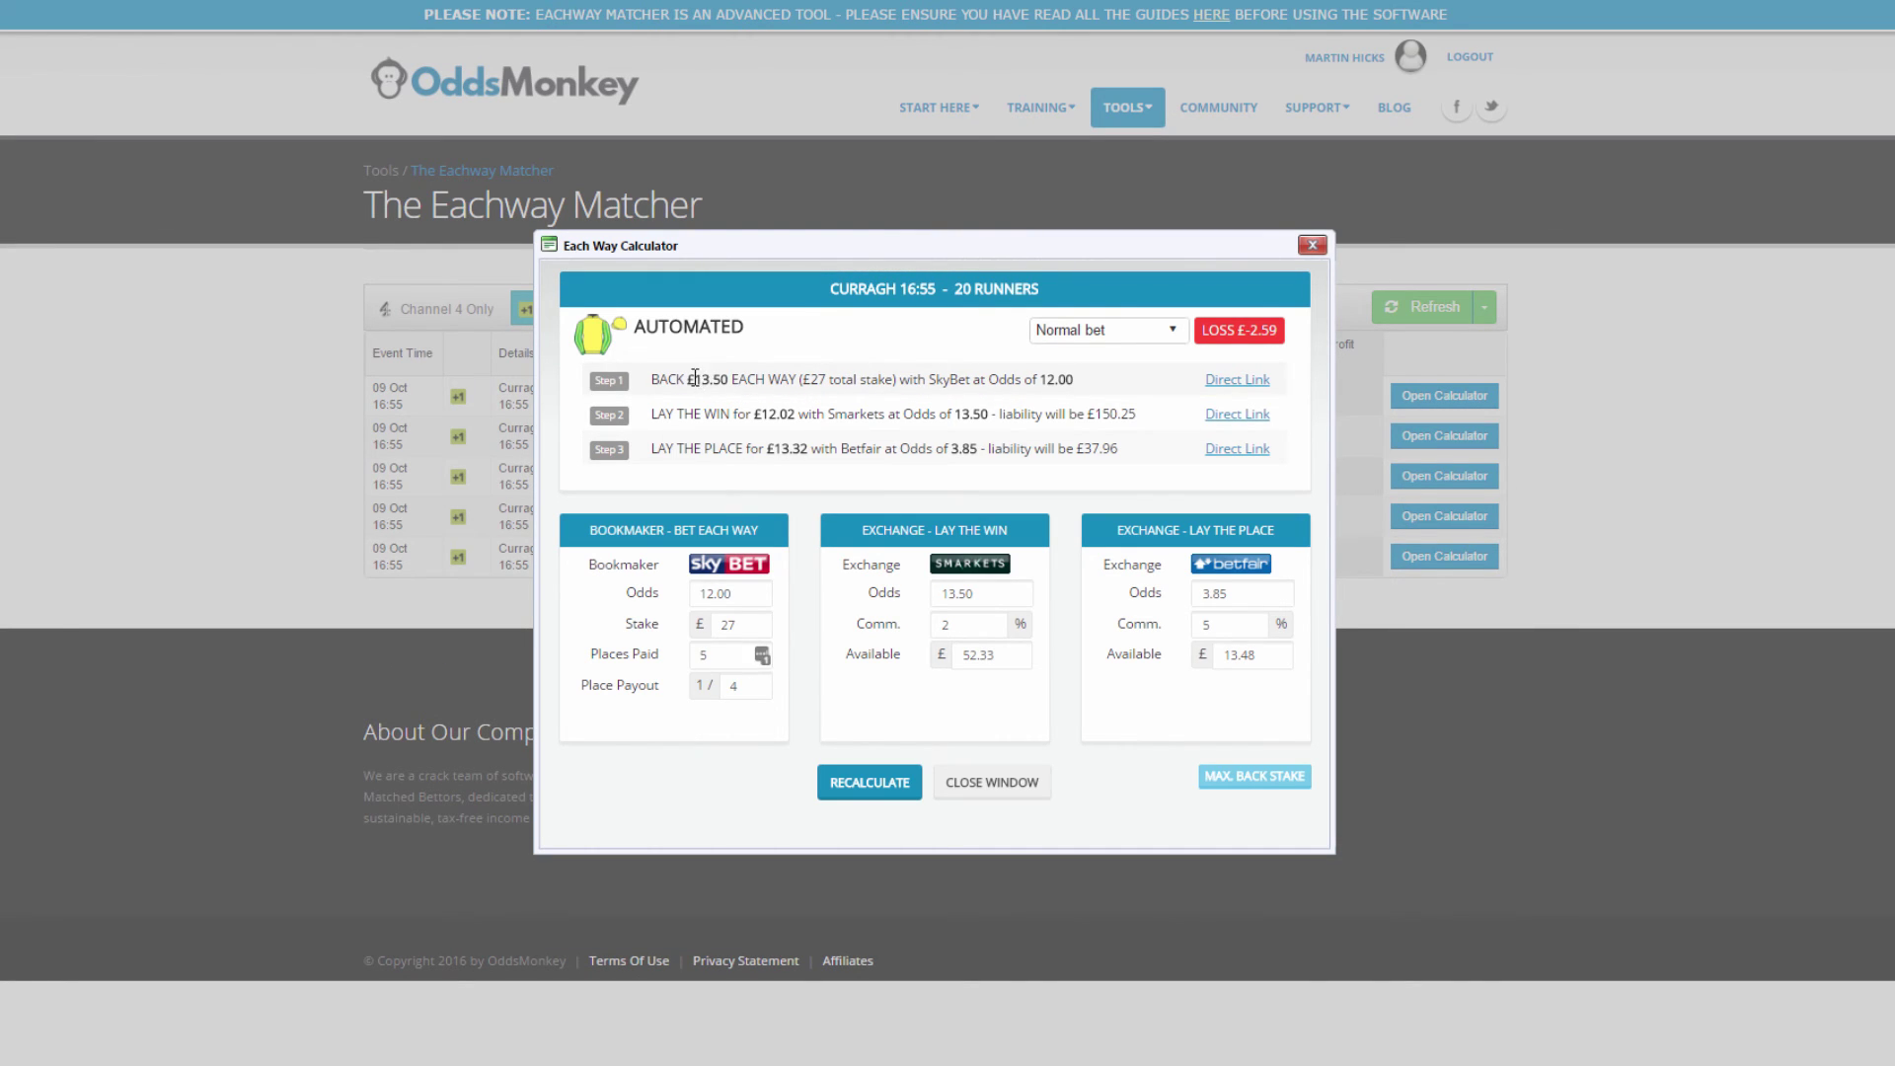
pyautogui.moveTo(693, 381); pyautogui.dragTo(729, 383)
pyautogui.moveTo(1039, 381); pyautogui.dragTo(1085, 381)
pyautogui.click(650, 663)
pyautogui.moveTo(1026, 627); pyautogui.dragTo(935, 596)
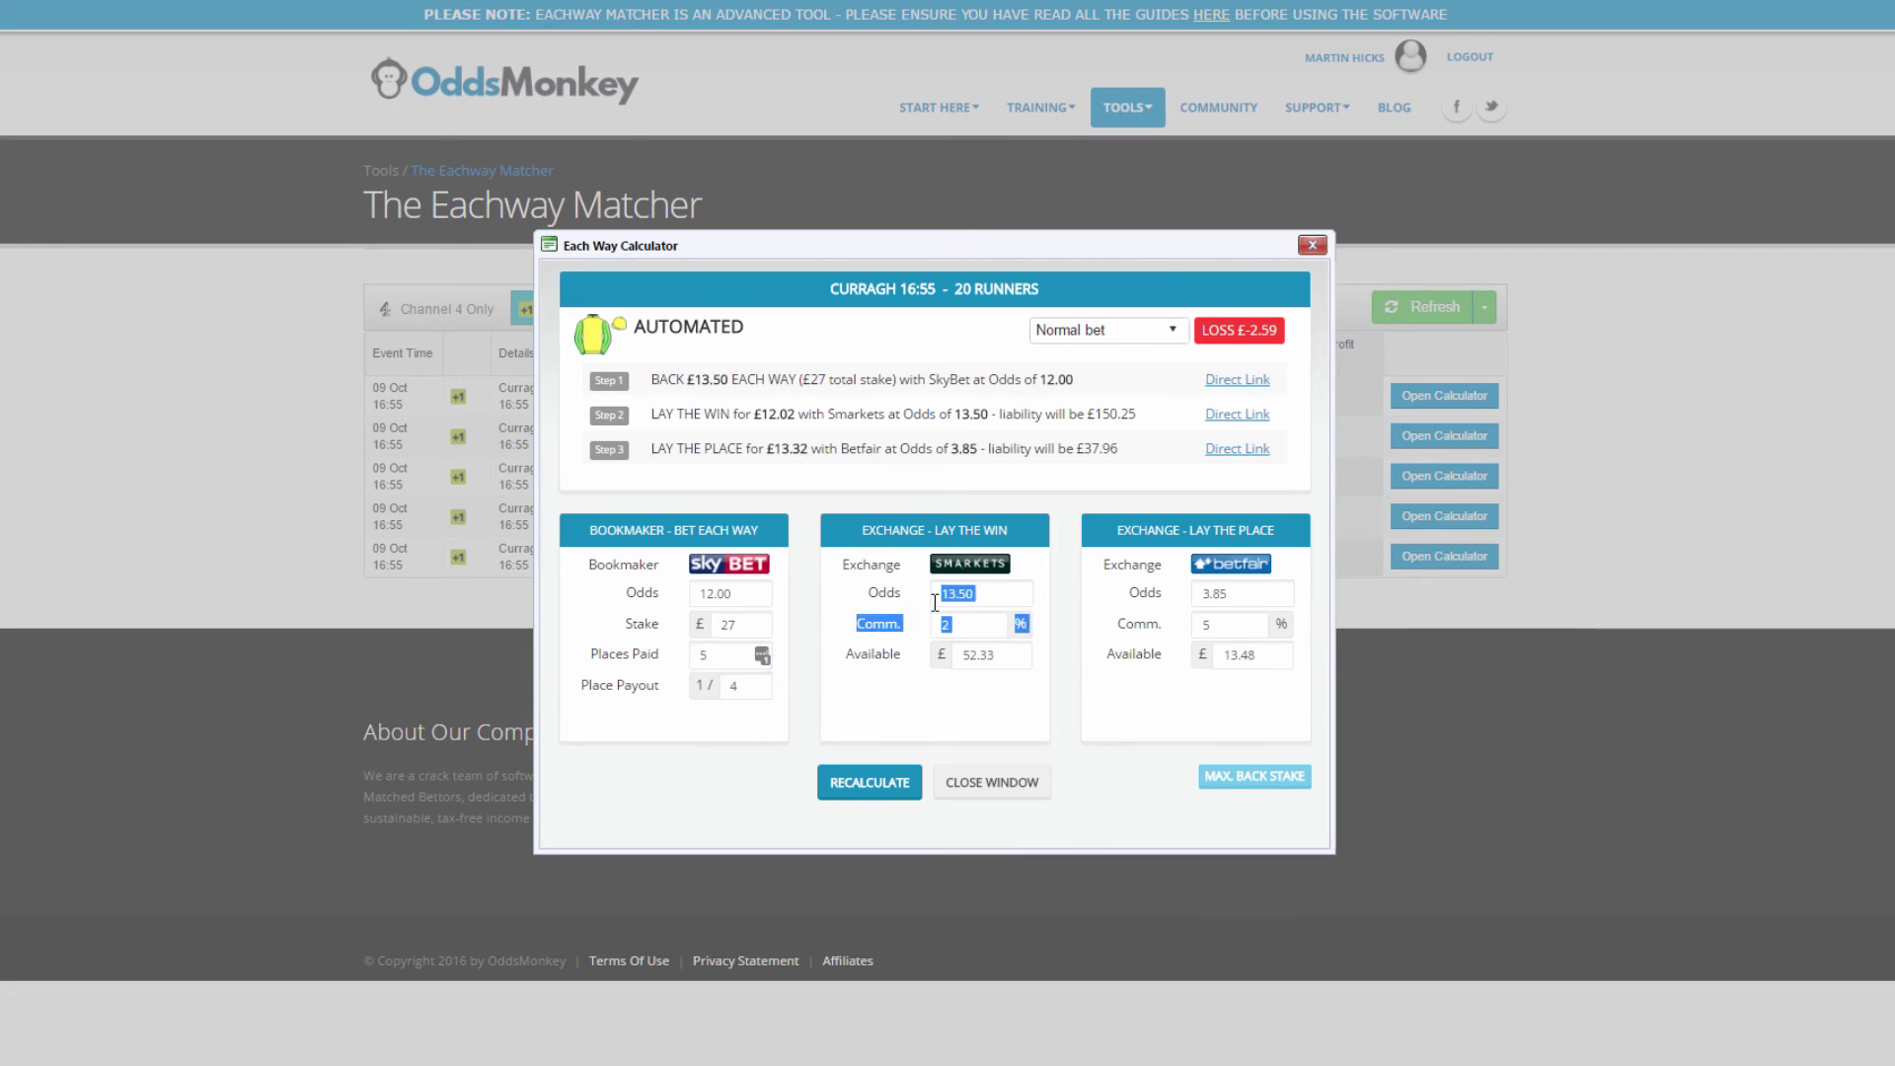
pyautogui.click(845, 434)
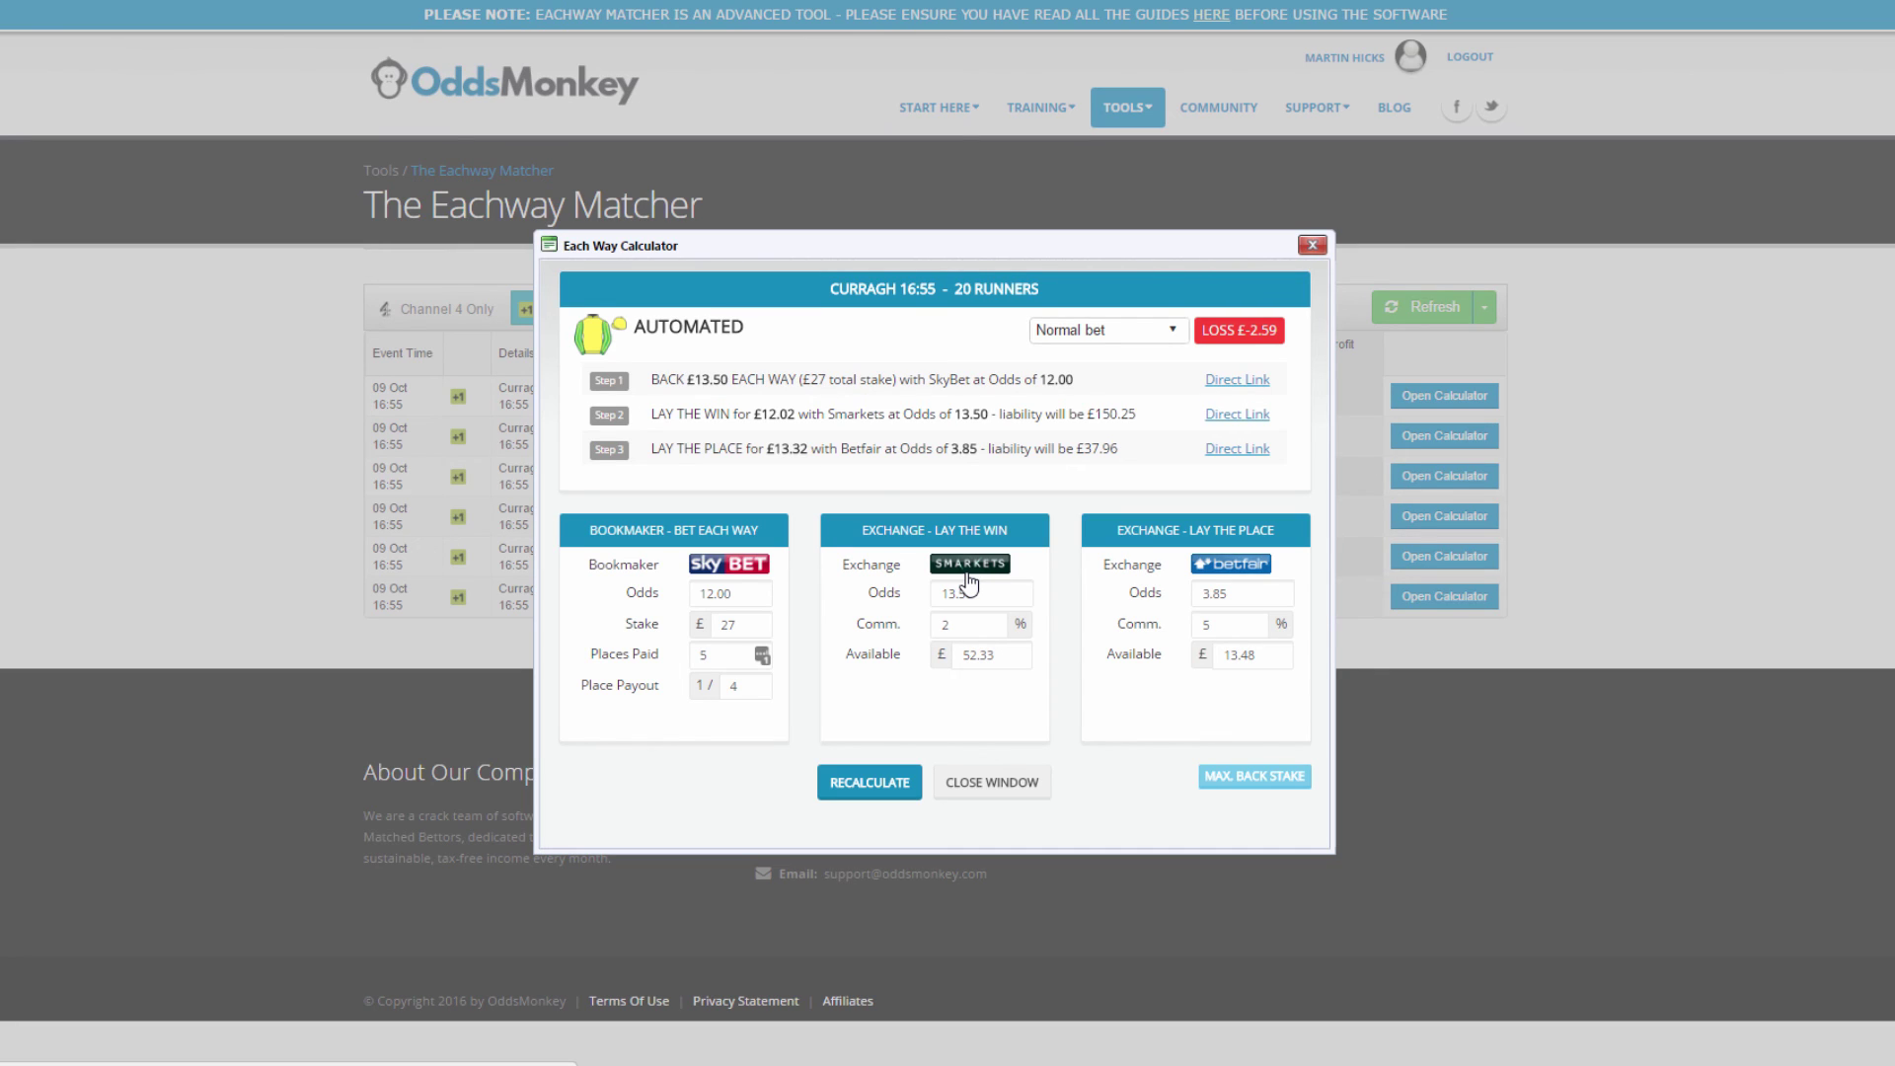
# - Close the AUTOMATED calculator, refresh the matches and turn off the Extra Place Only filter
pyautogui.click(1312, 245)
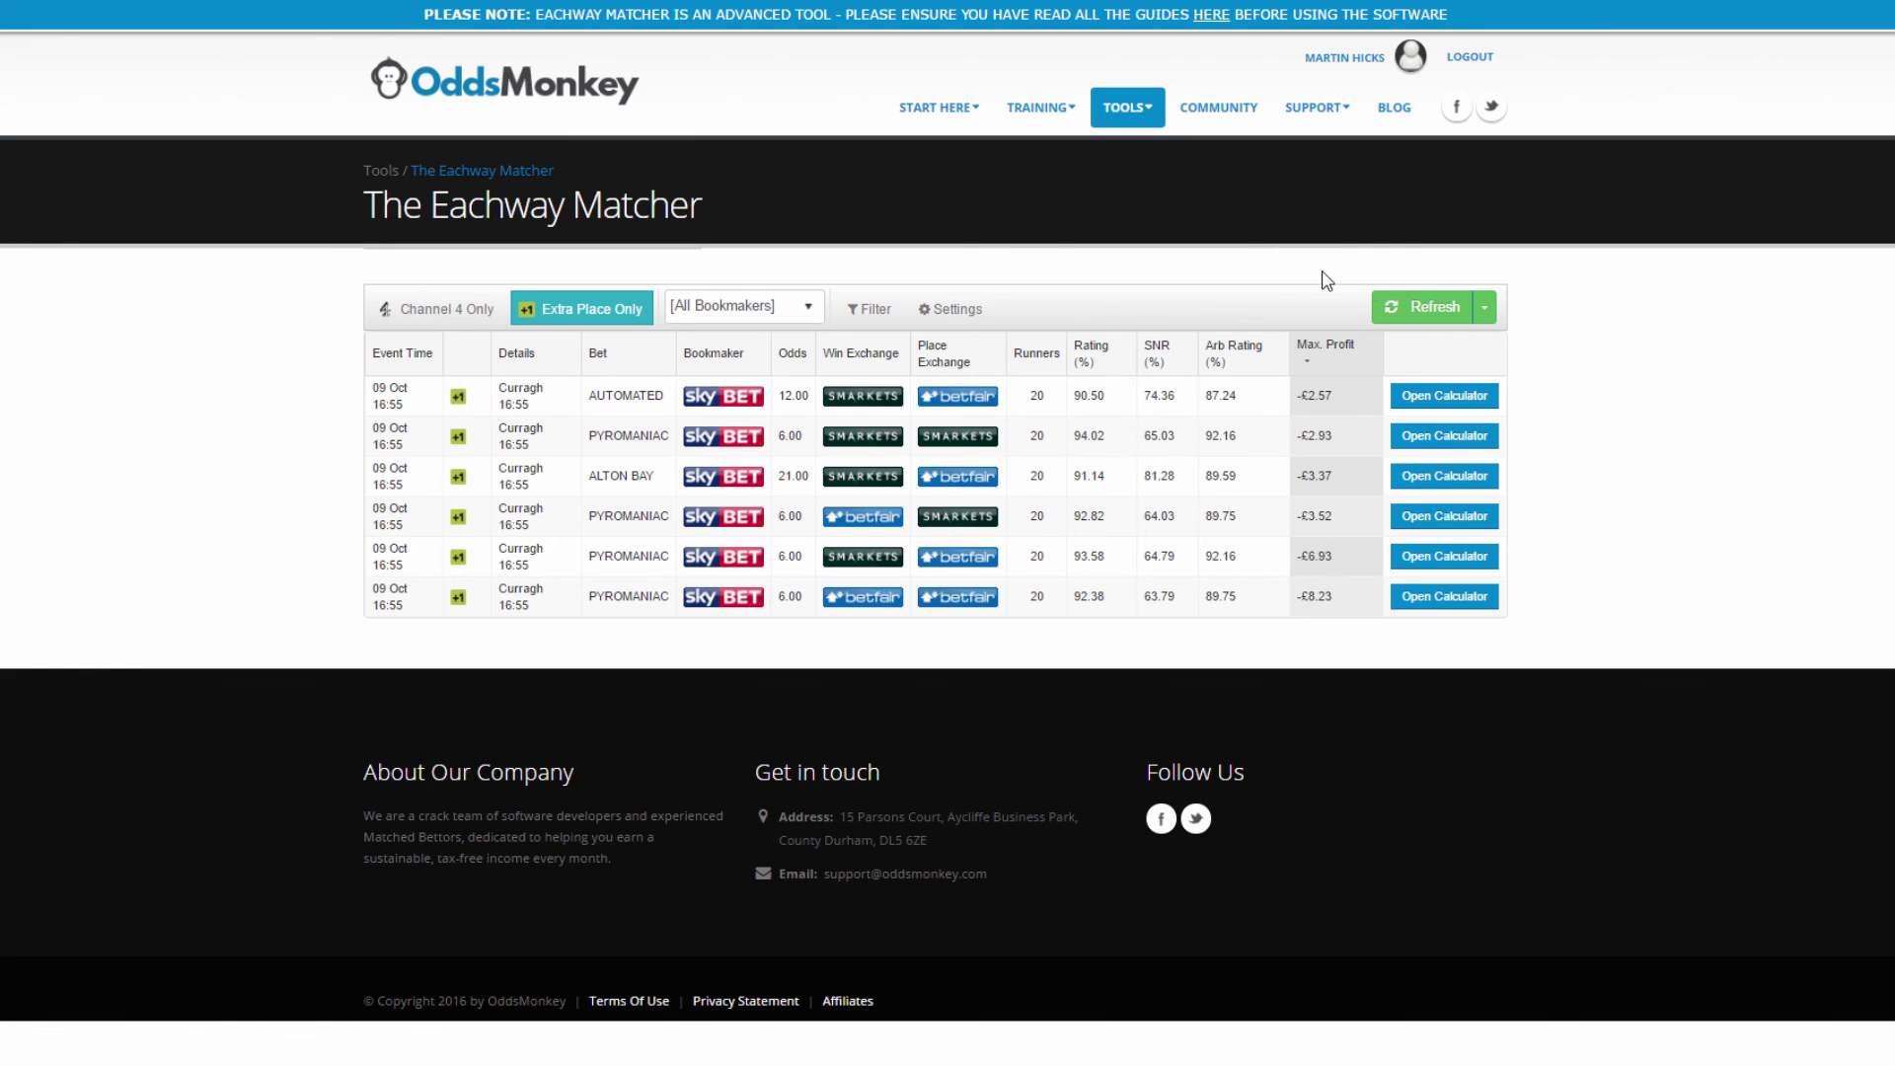
pyautogui.click(1421, 314)
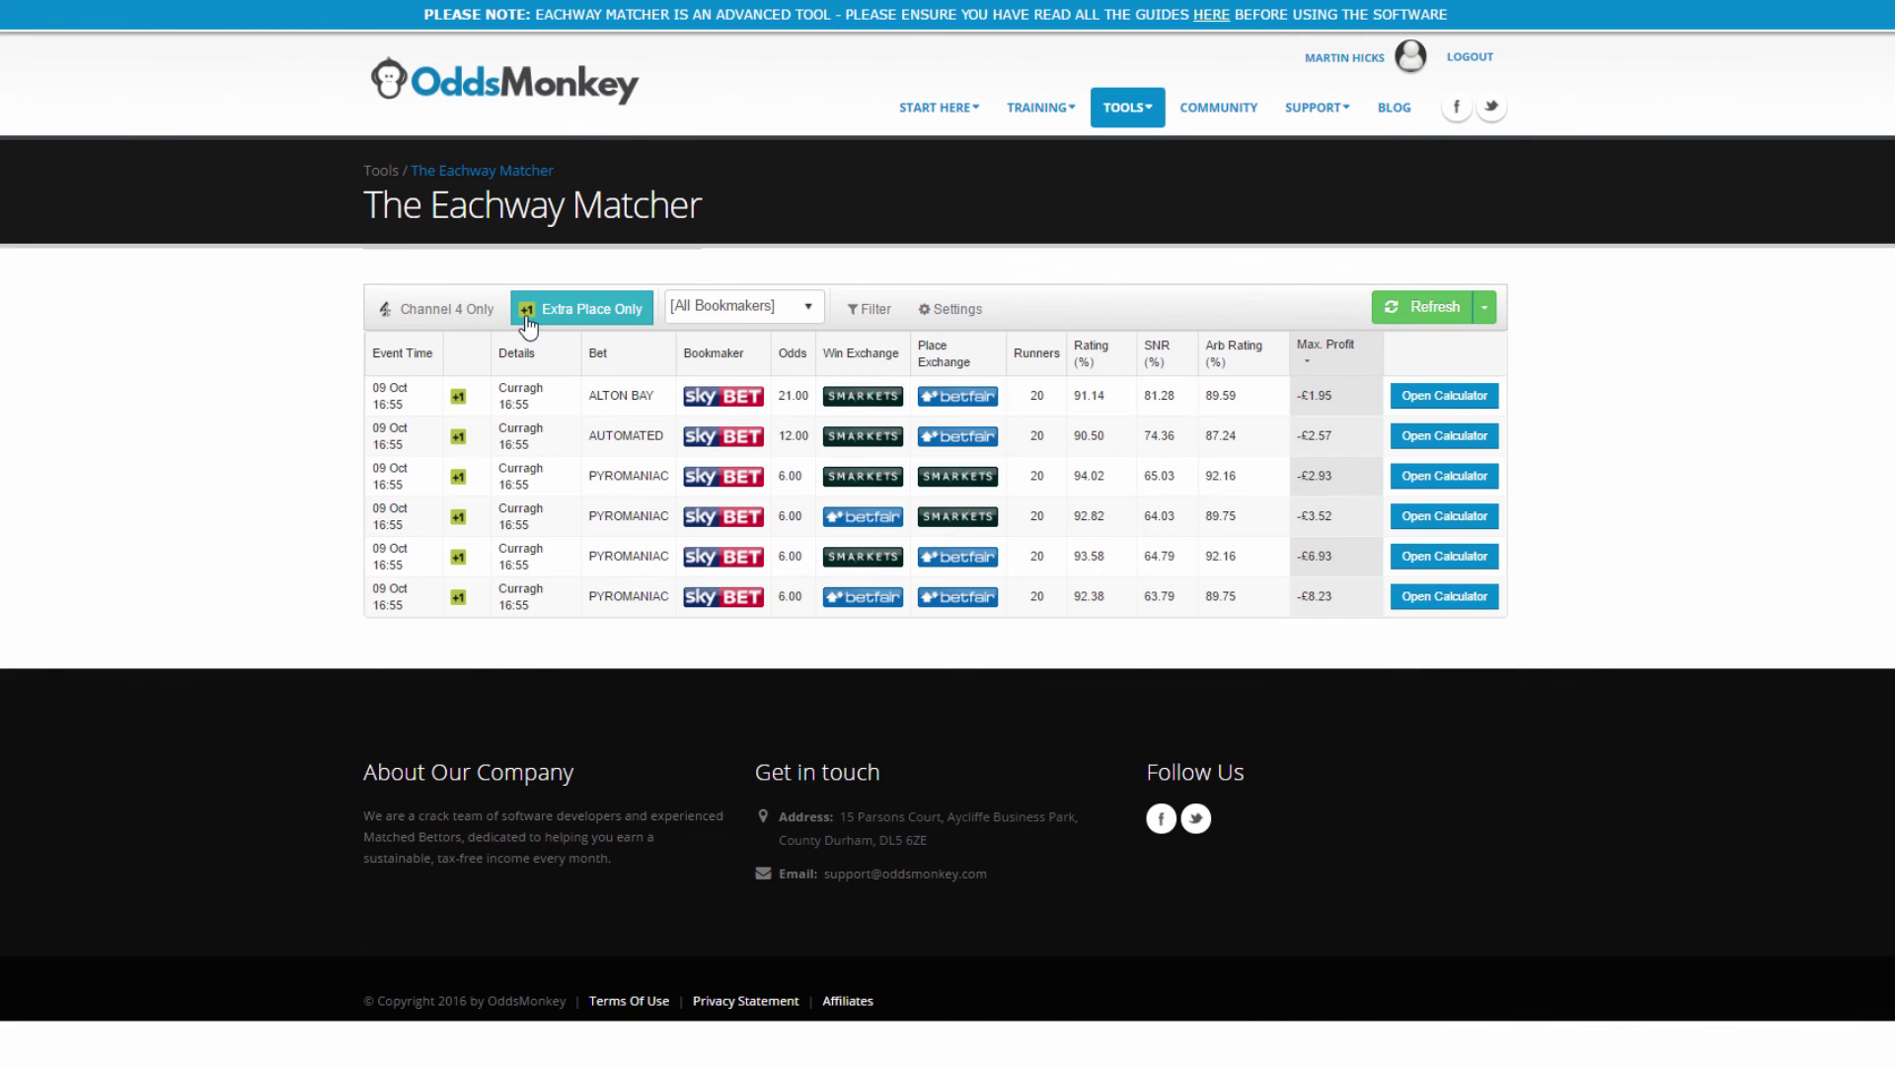
pyautogui.click(558, 312)
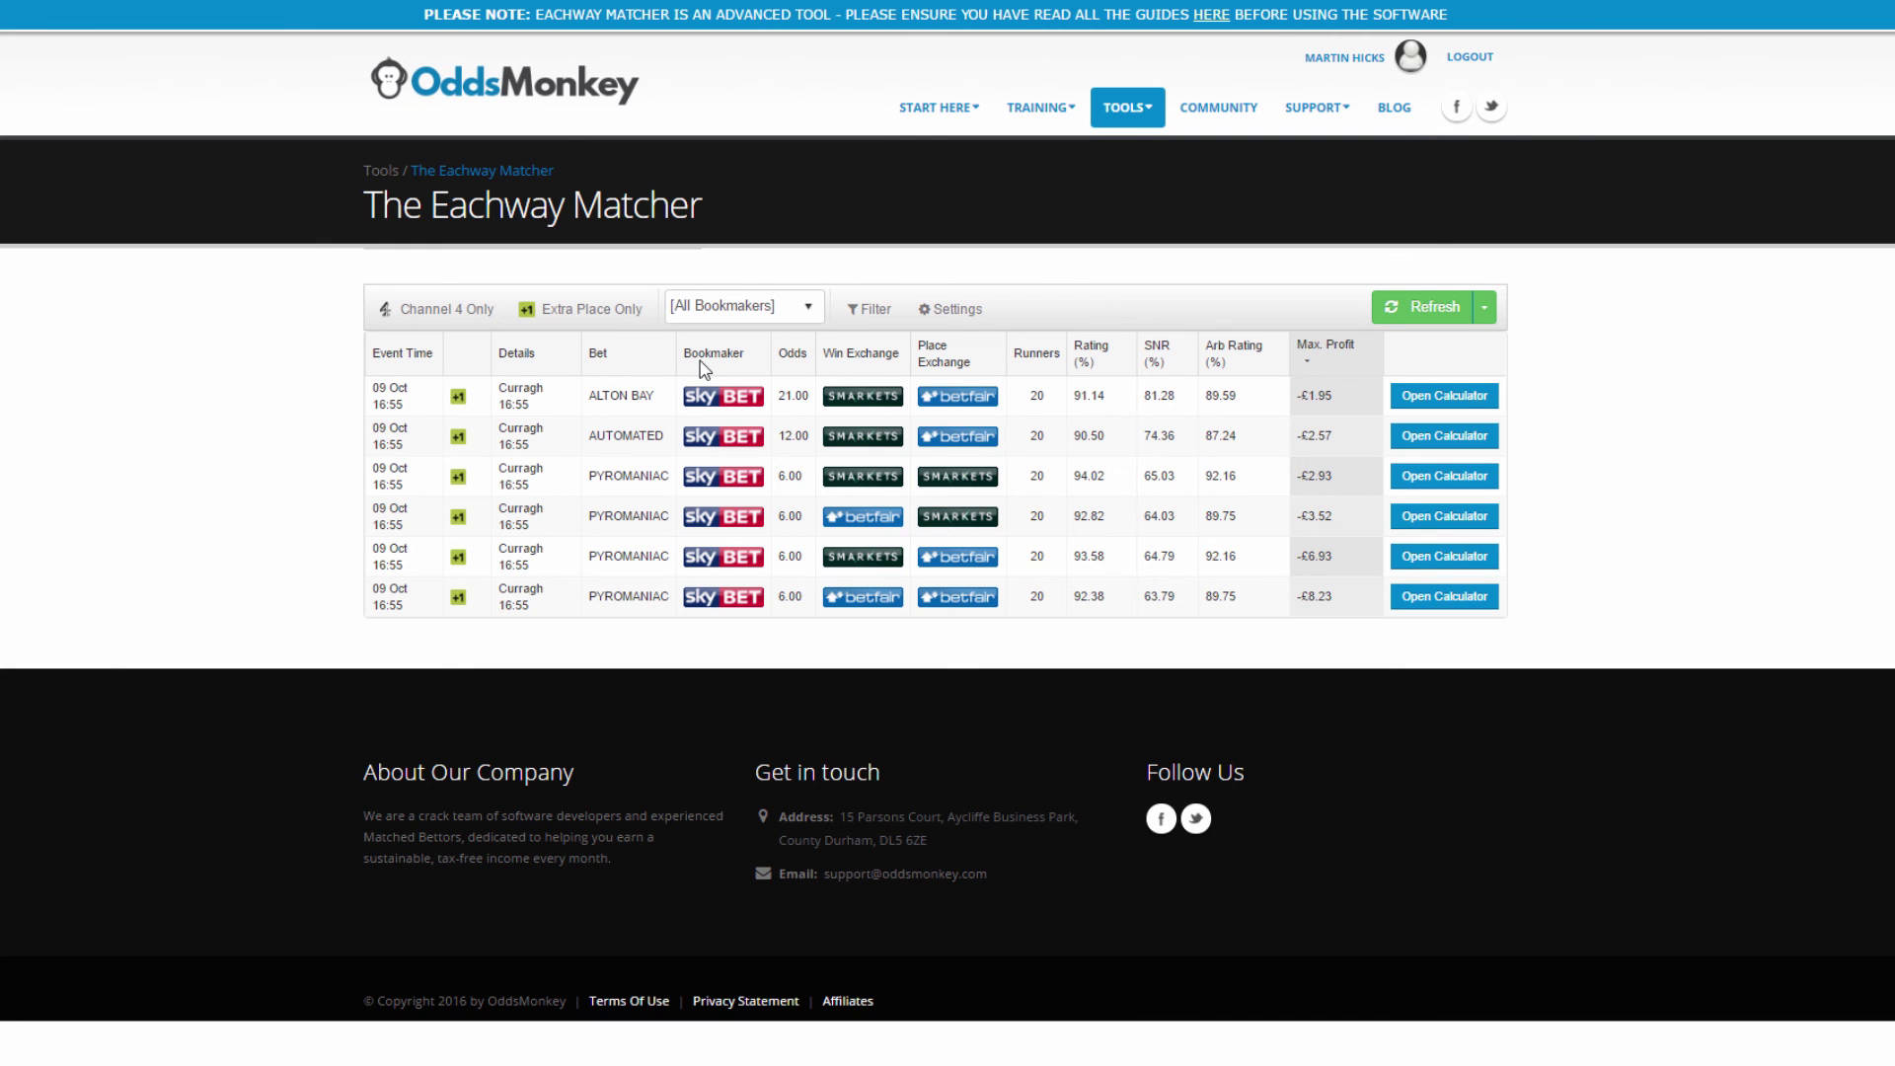